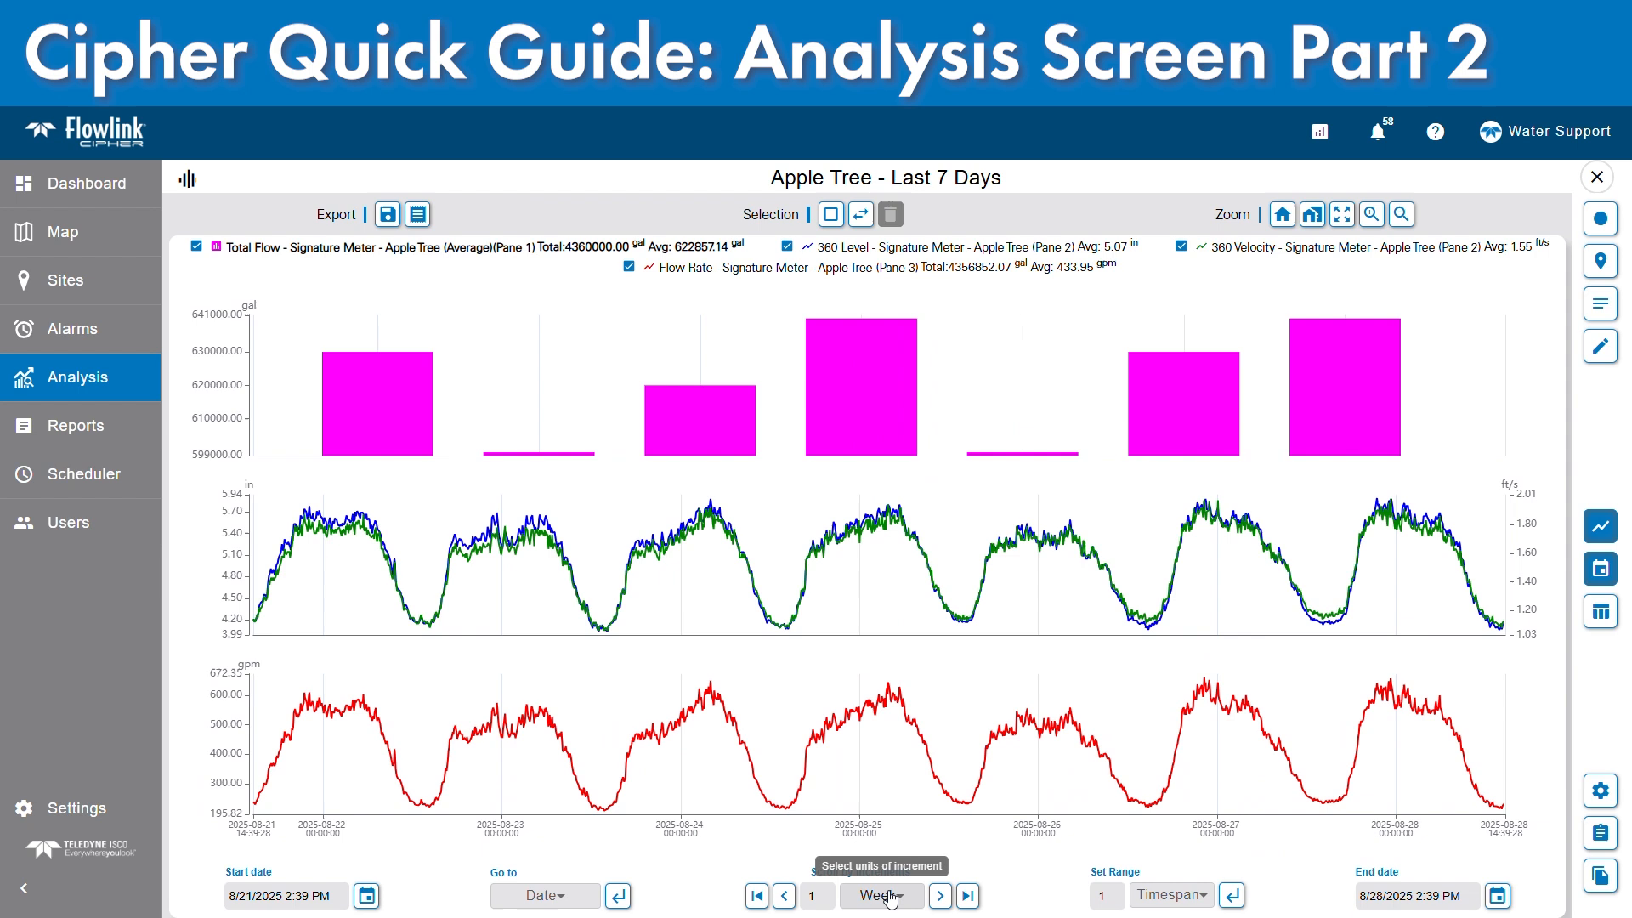
- Shift the graph back by one week and look through the Go to date presets
{"action": "left_click", "coordinate": [785, 896]}
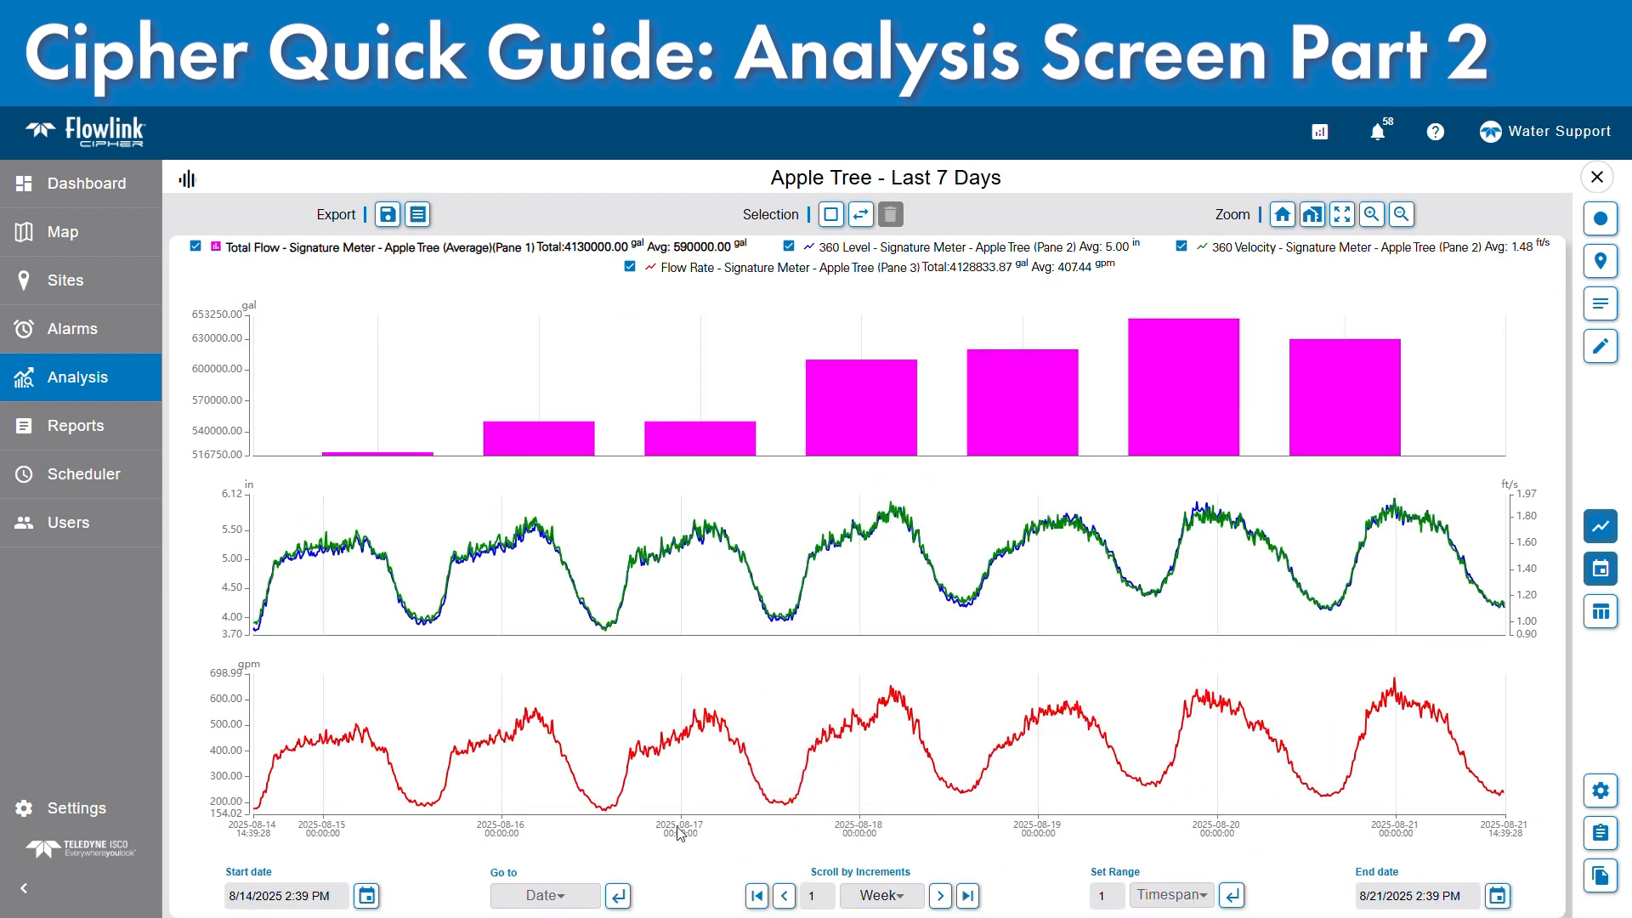
{"action": "left_click", "coordinate": [565, 899]}
{"action": "scroll", "coordinate": [559, 765], "scroll_direction": "down", "scroll_amount": 3}
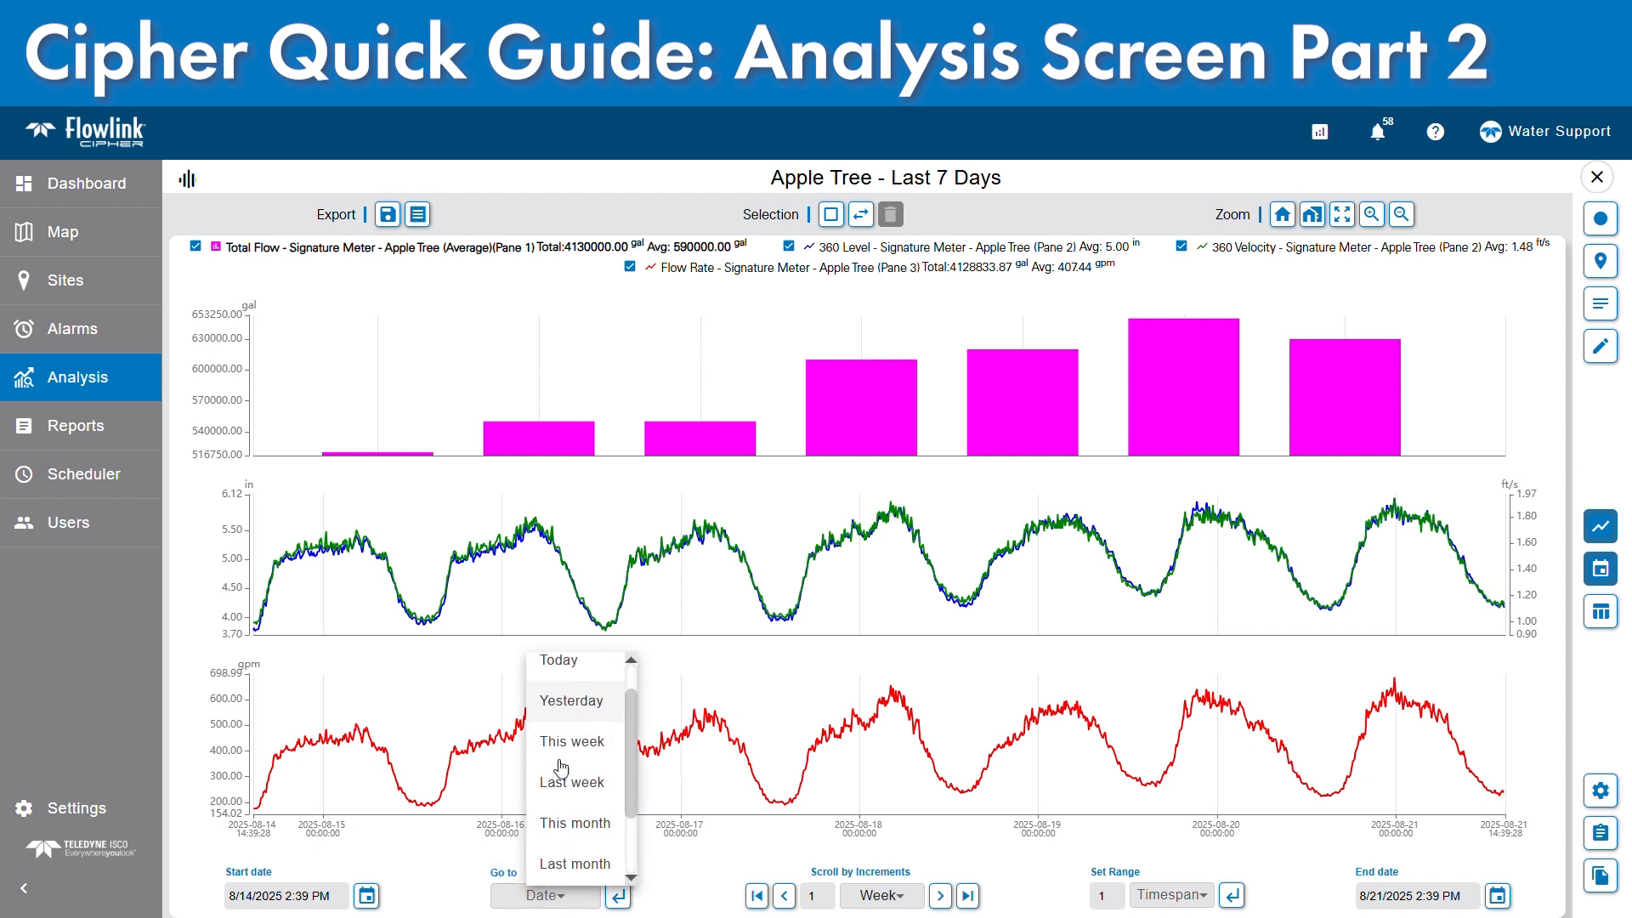
{"action": "scroll", "coordinate": [562, 767], "scroll_direction": "up", "scroll_amount": 3}
{"action": "left_click", "coordinate": [435, 871]}
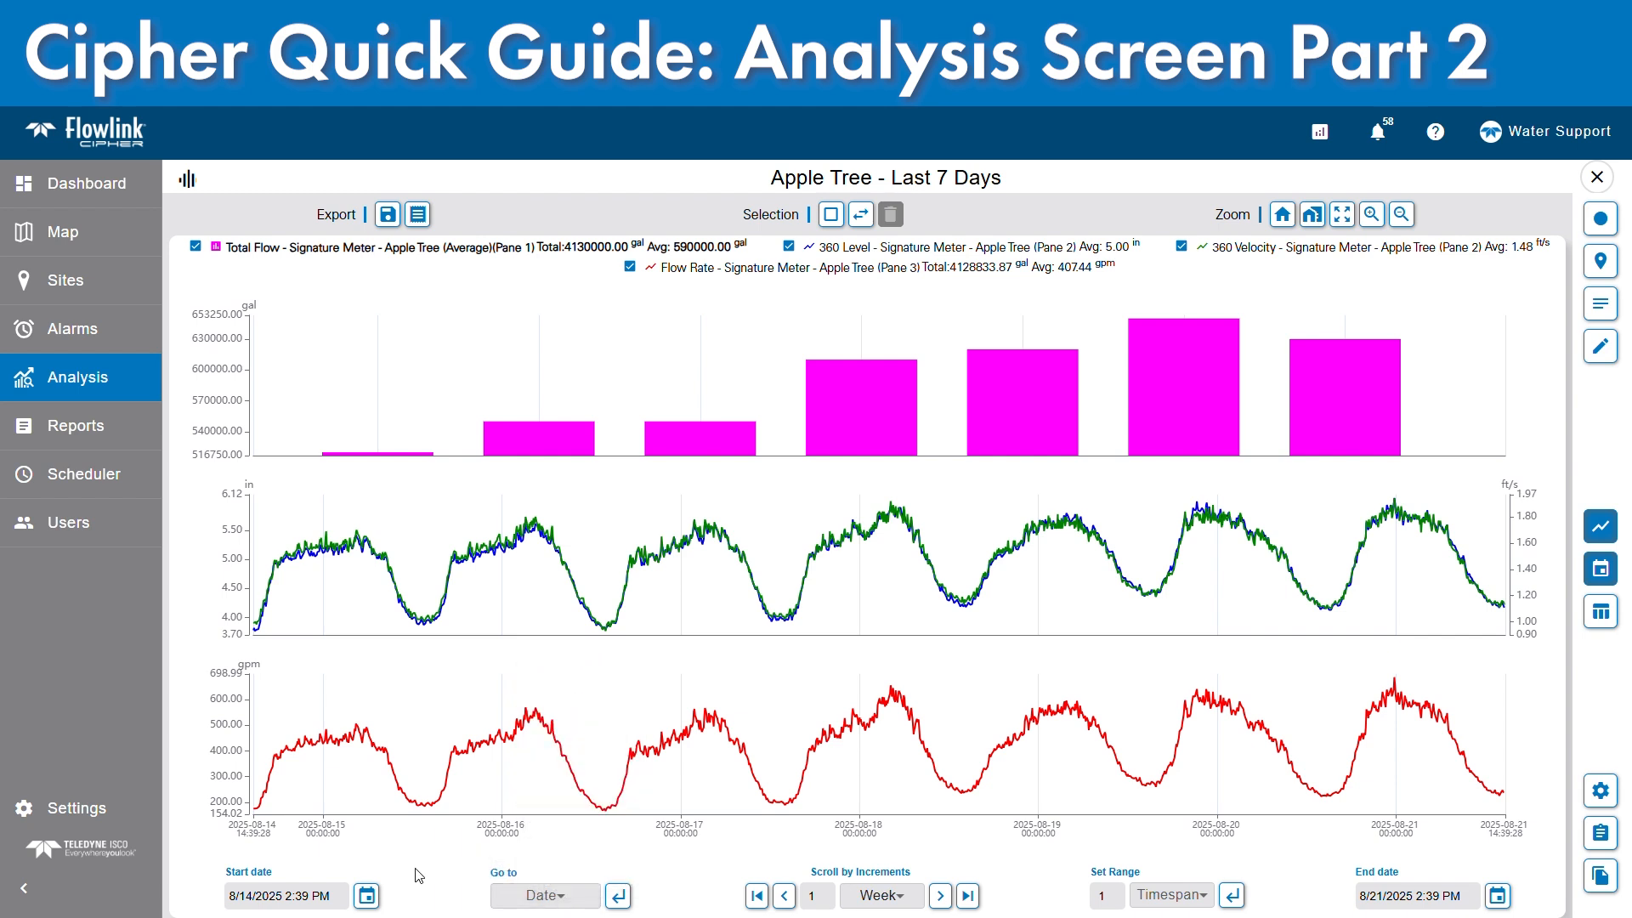
- Set the graph's start date to August 4, 2025 and its end date to August 8, 2025
{"action": "left_click", "coordinate": [366, 896]}
{"action": "left_click", "coordinate": [283, 599]}
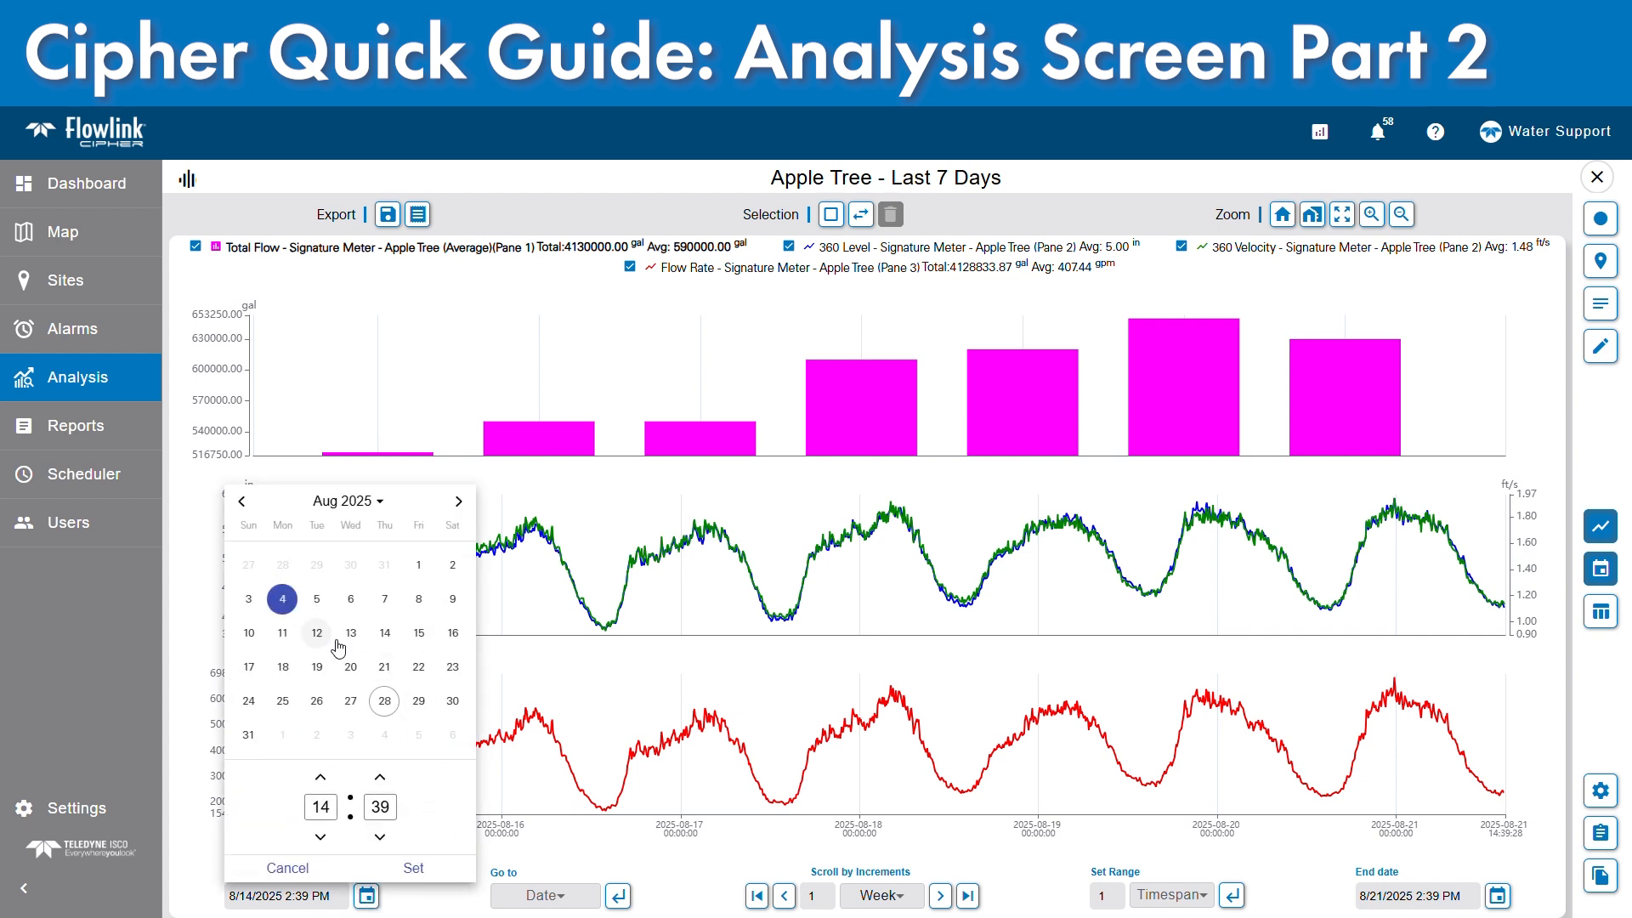
{"action": "left_click", "coordinate": [414, 867]}
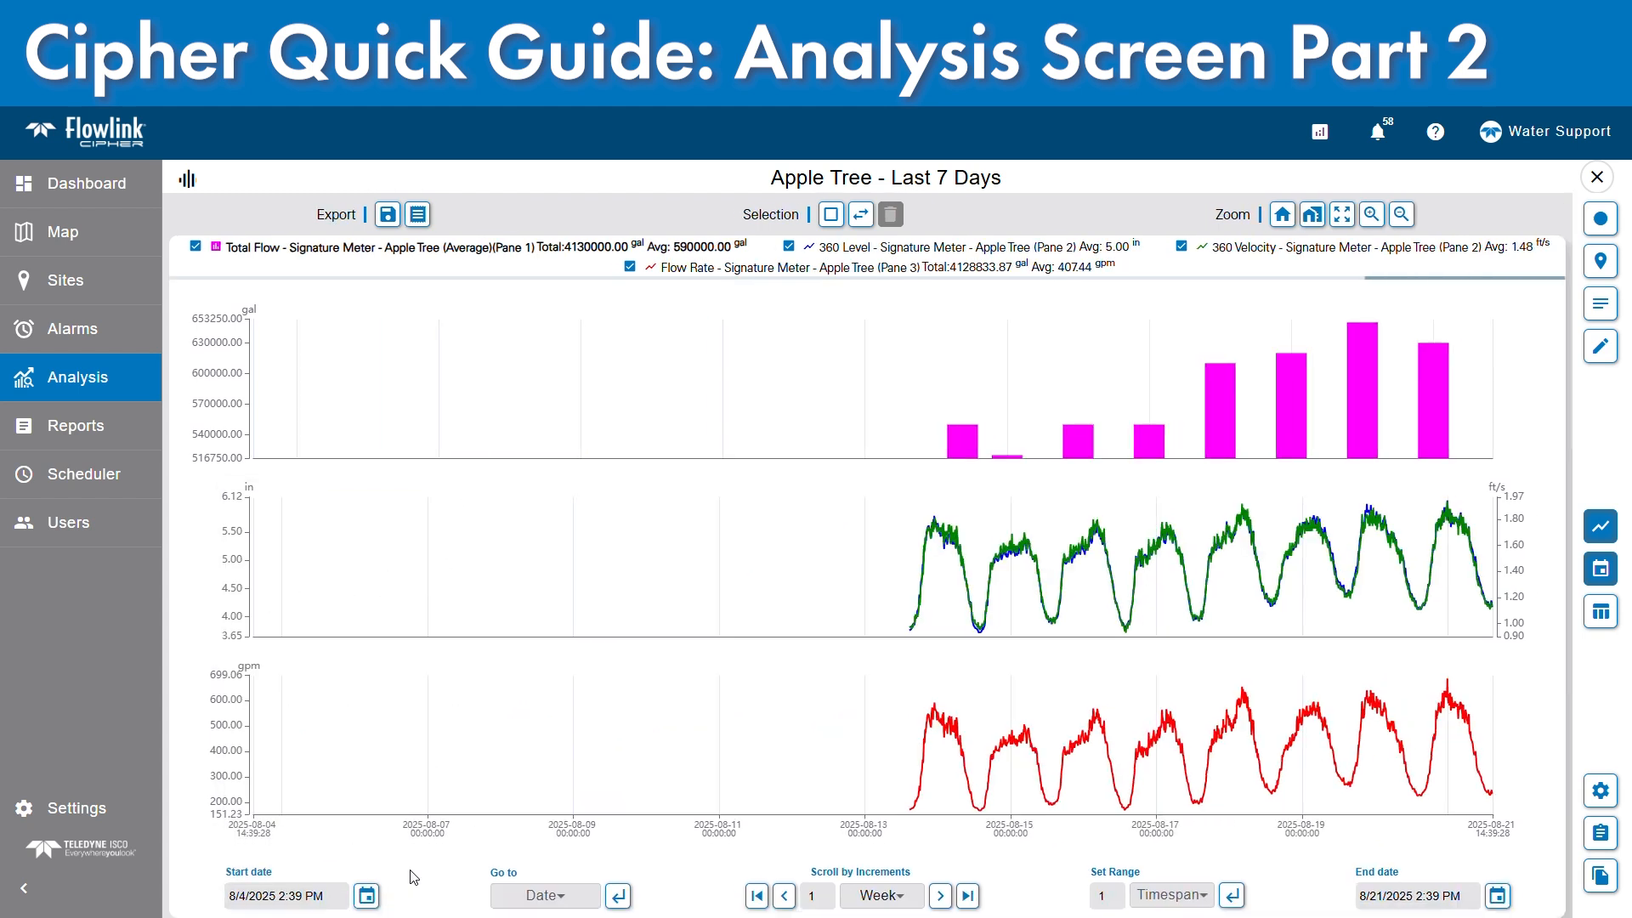
{"action": "left_click", "coordinate": [1498, 895]}
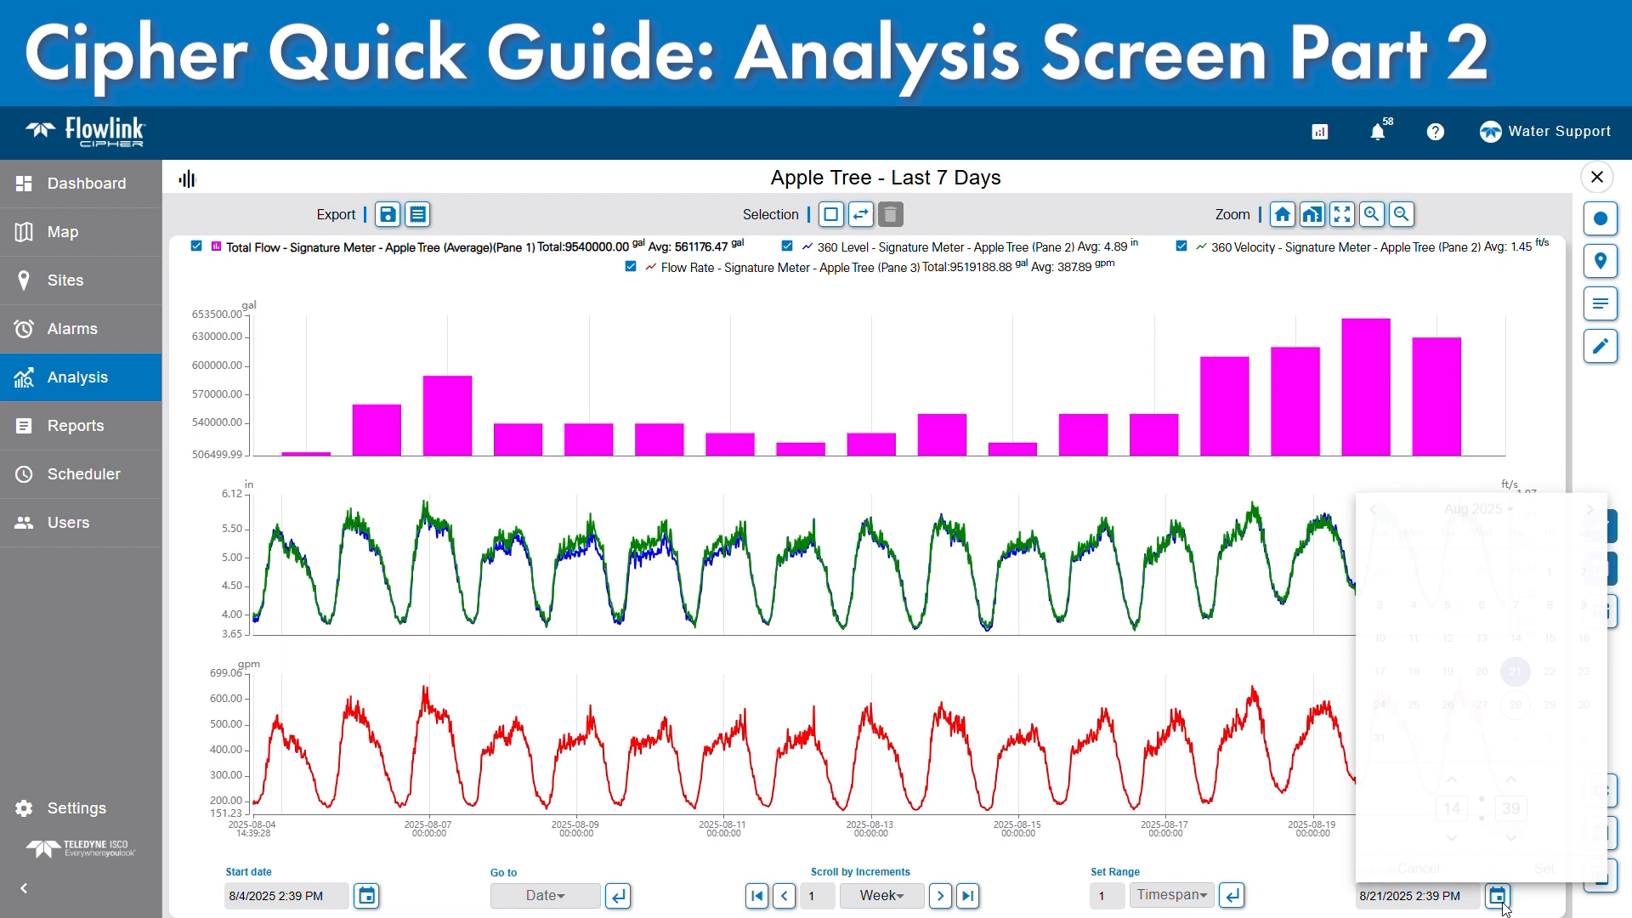
{"action": "left_click", "coordinate": [1549, 599]}
{"action": "left_click", "coordinate": [1544, 867]}
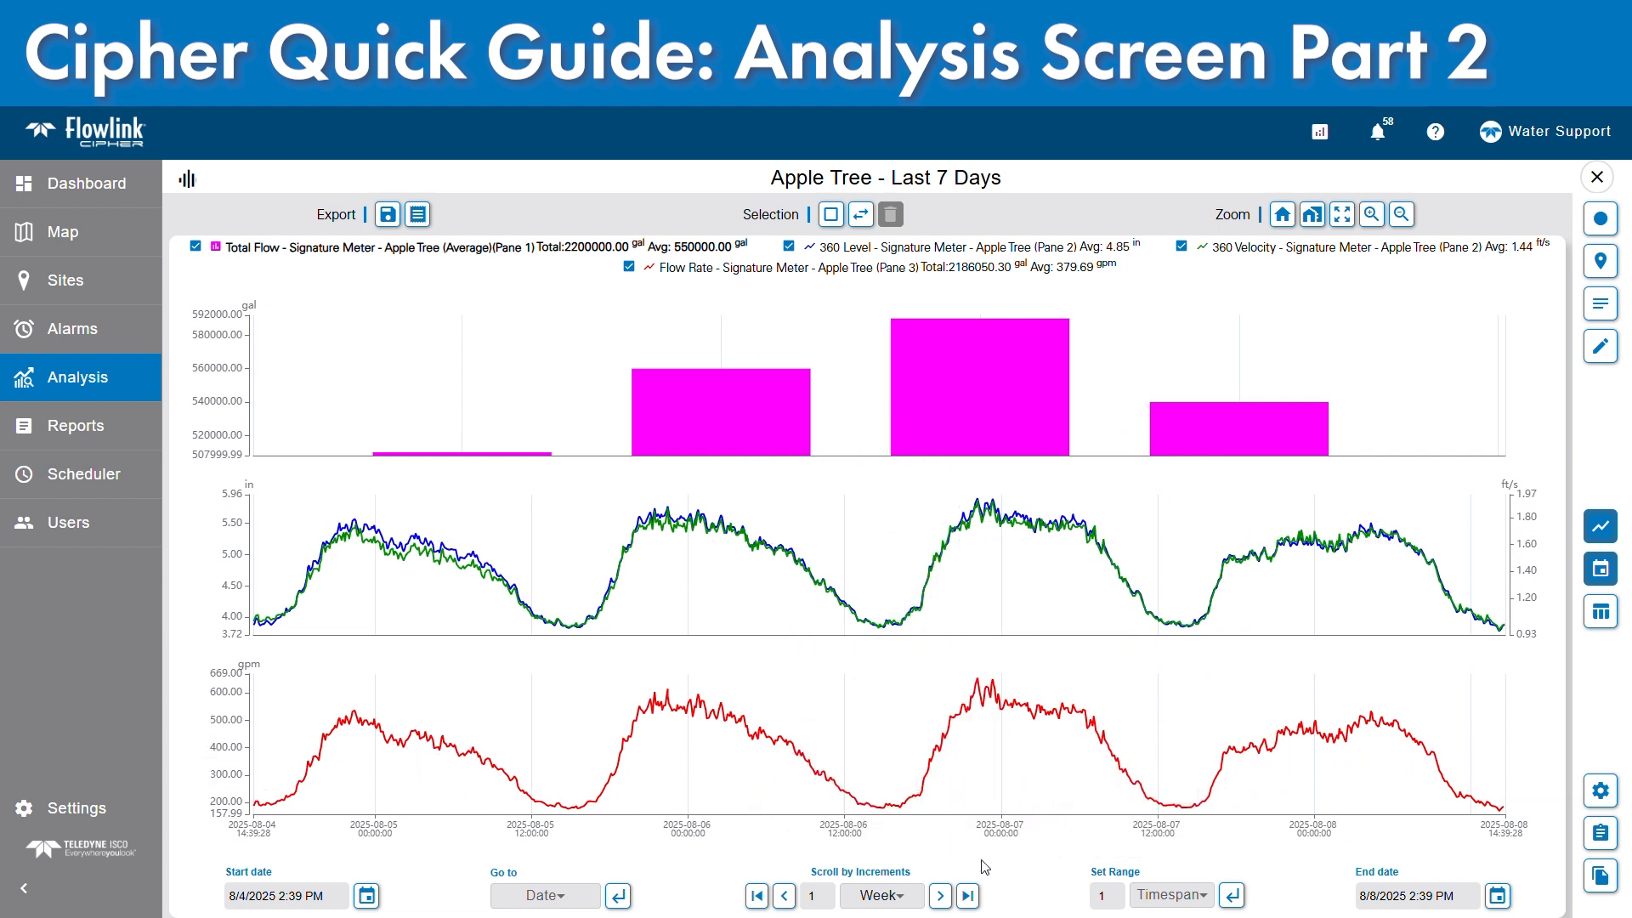
- Hide the date range controls below the graph, and collapse and re-expand the main navigation sidebar
{"action": "left_click", "coordinate": [1604, 572]}
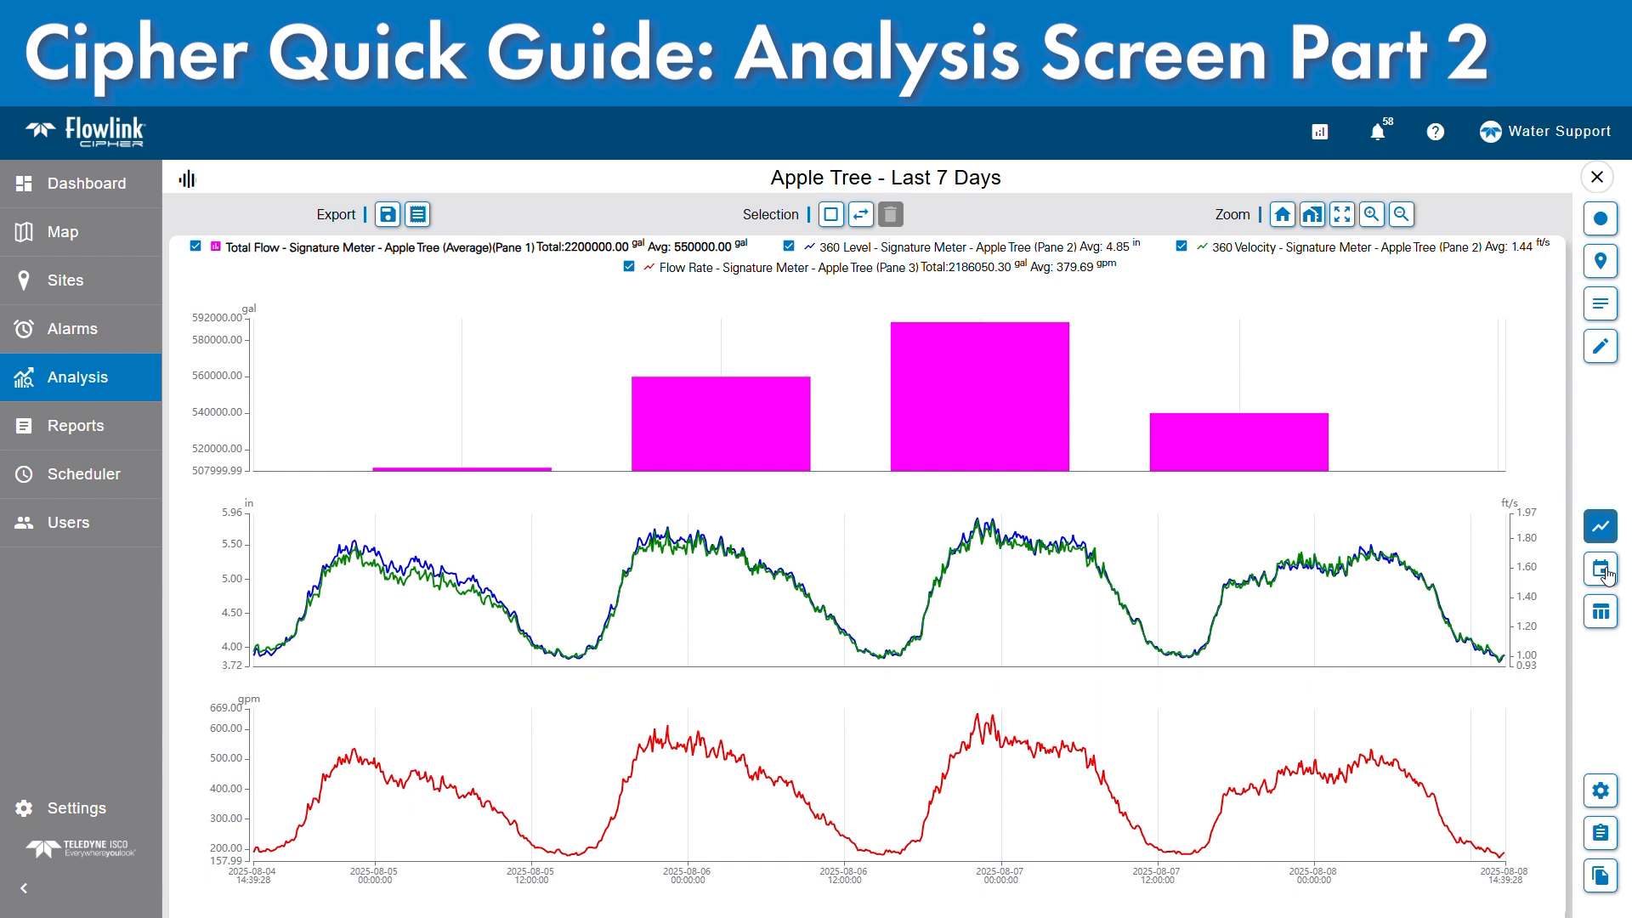
{"action": "left_click", "coordinate": [1604, 572]}
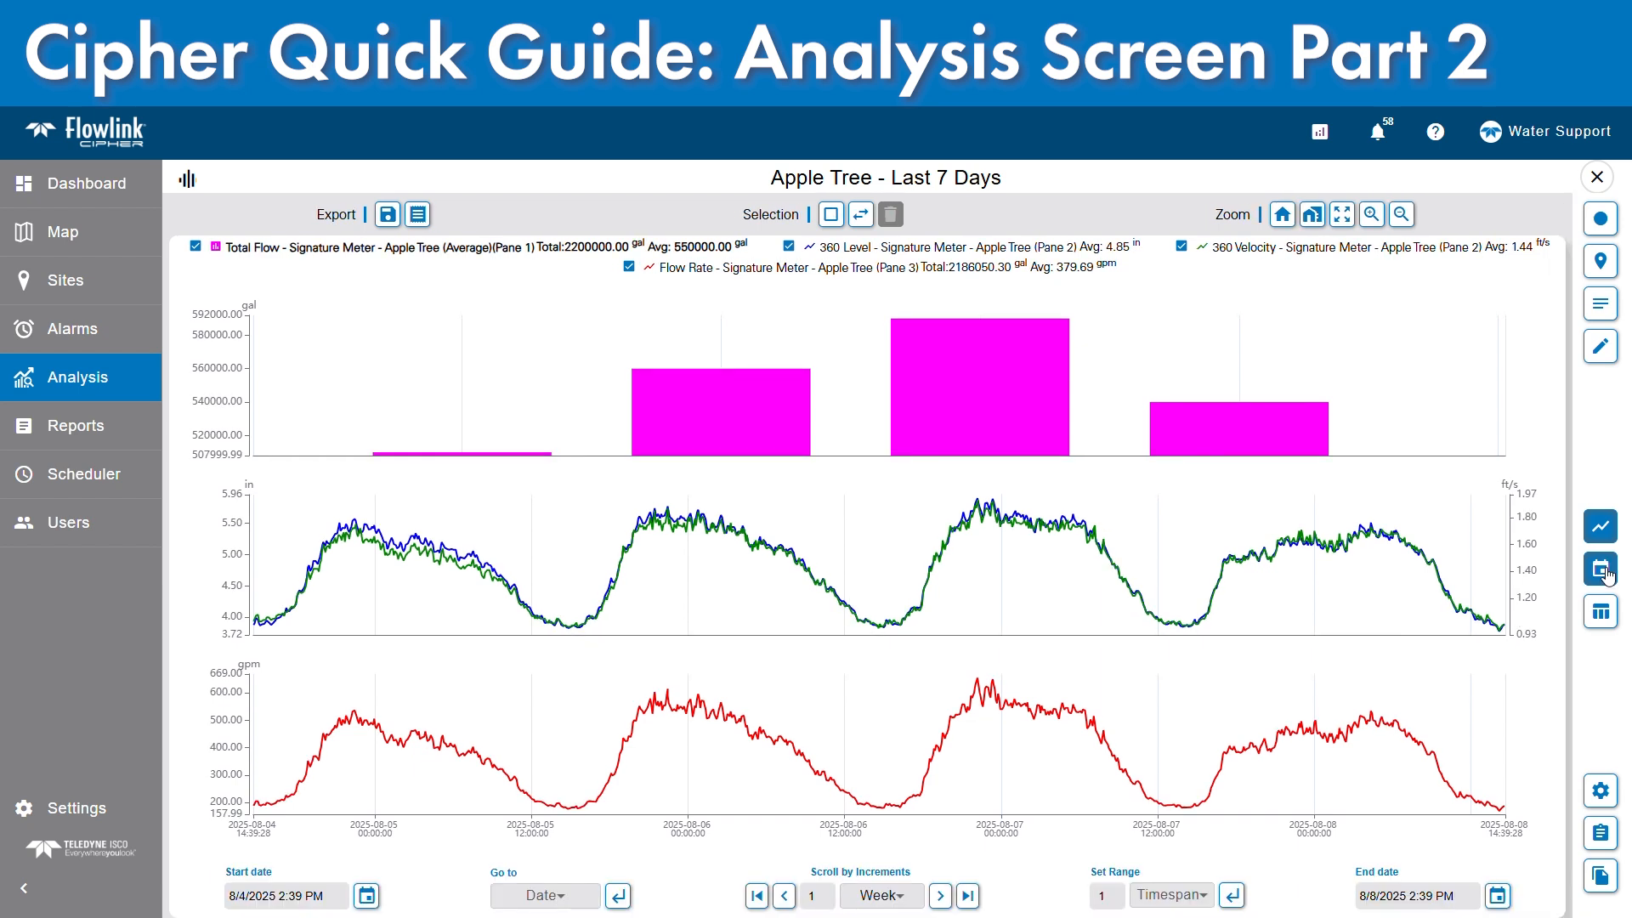
{"action": "left_click", "coordinate": [1604, 572]}
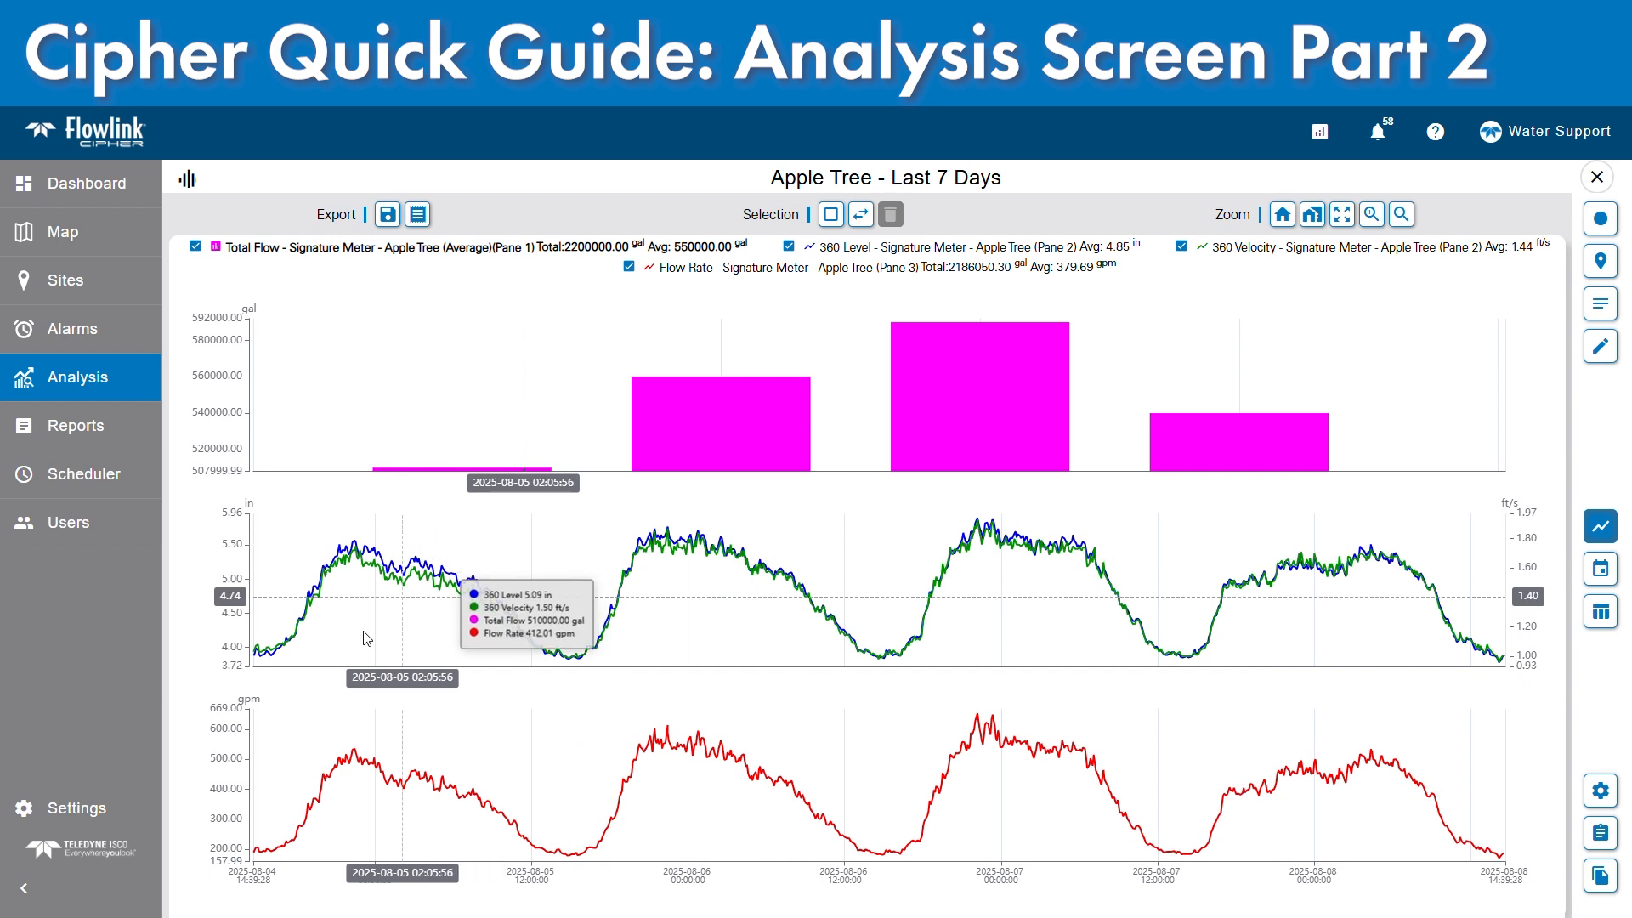
{"action": "left_click", "coordinate": [34, 895]}
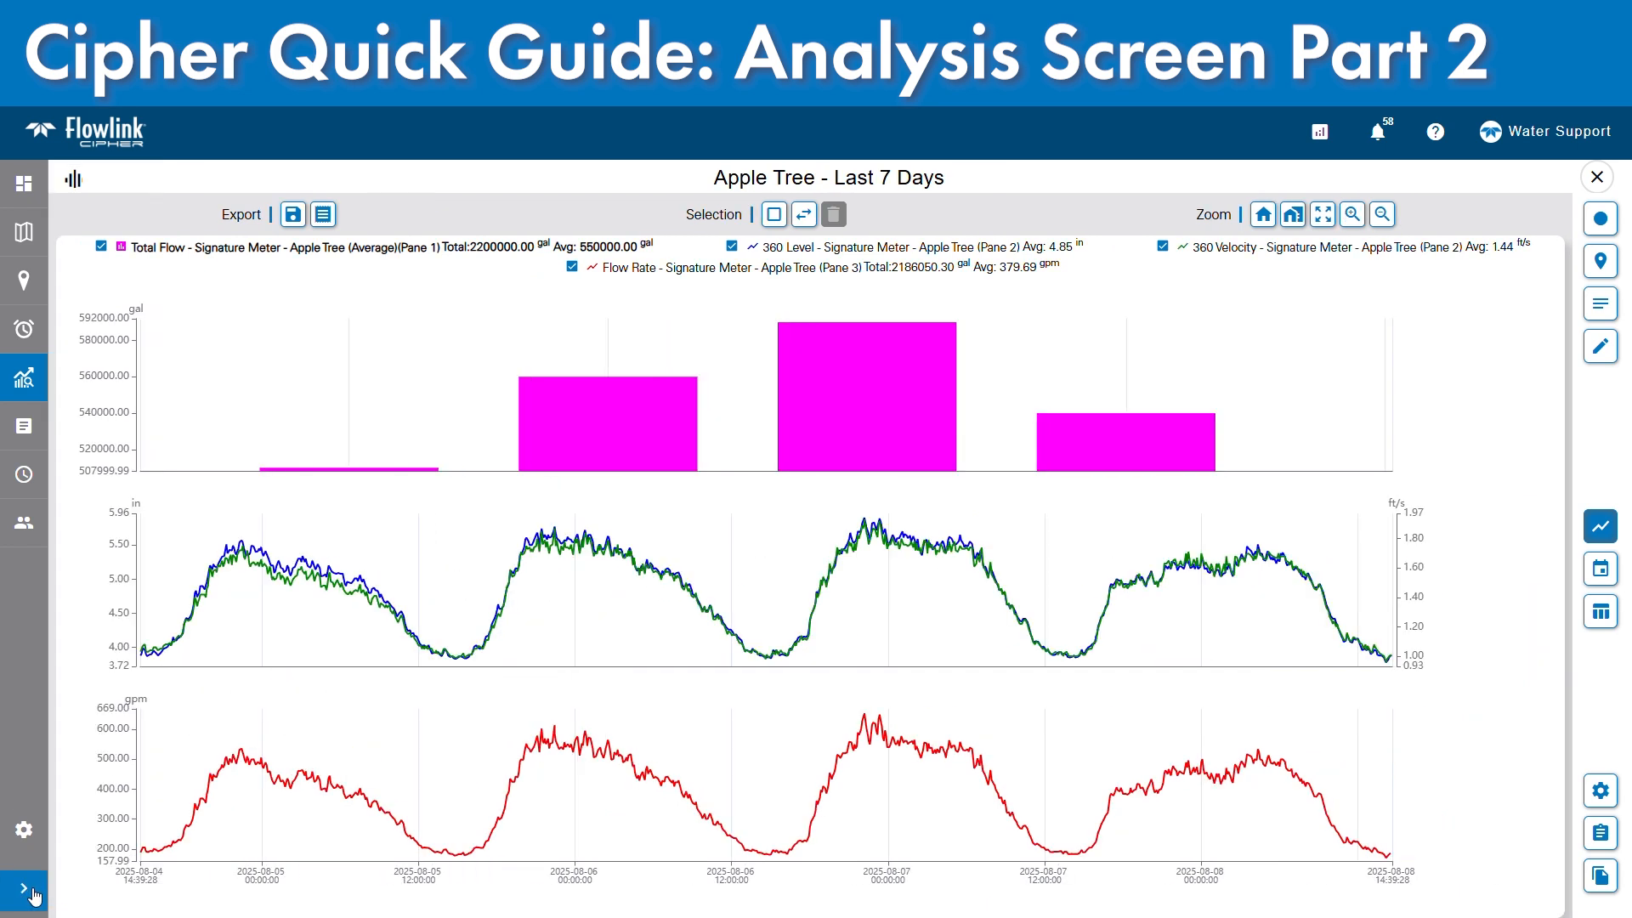
{"action": "left_click", "coordinate": [24, 889]}
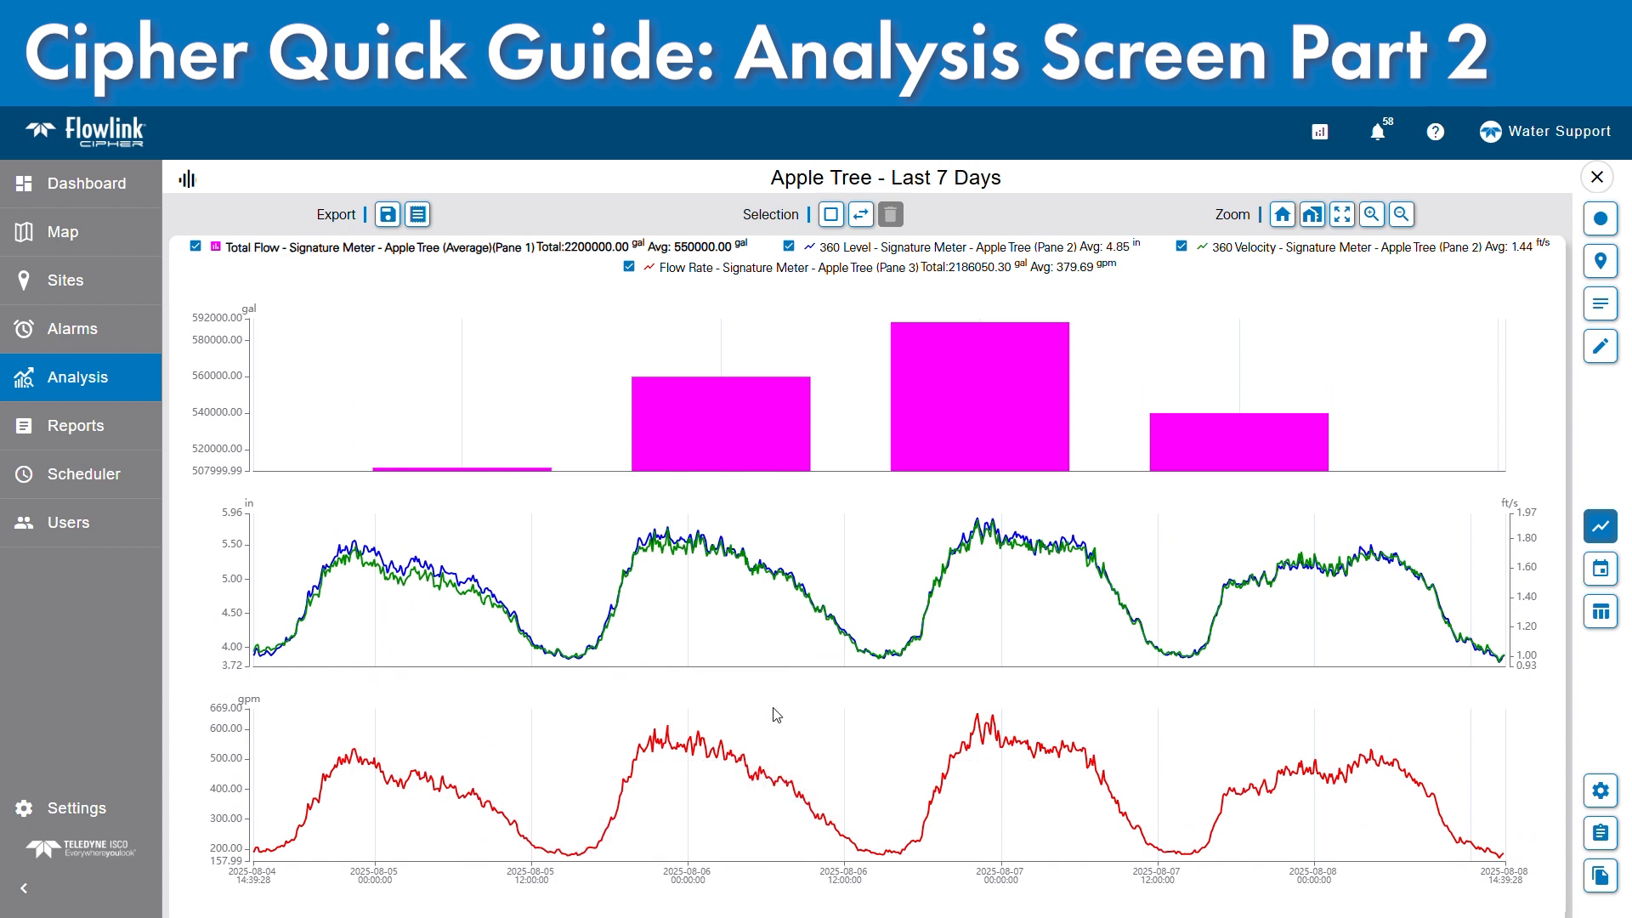
- Display the original Total Flow data alongside the current data, and hide it again
{"action": "left_click", "coordinate": [1602, 222]}
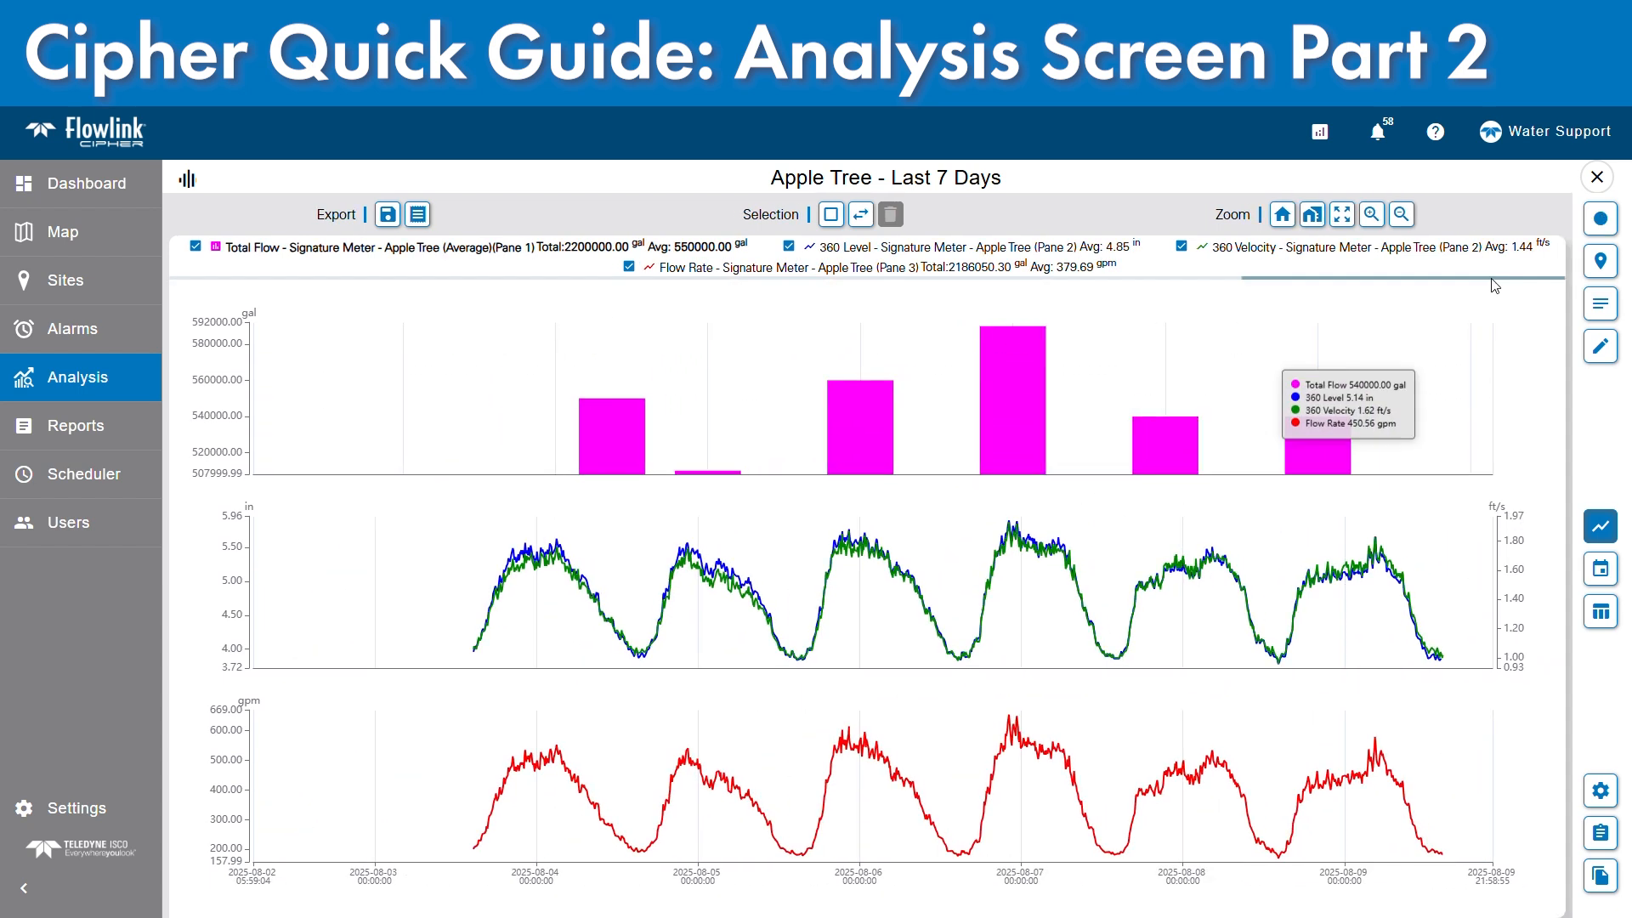
{"action": "left_click", "coordinate": [1609, 223]}
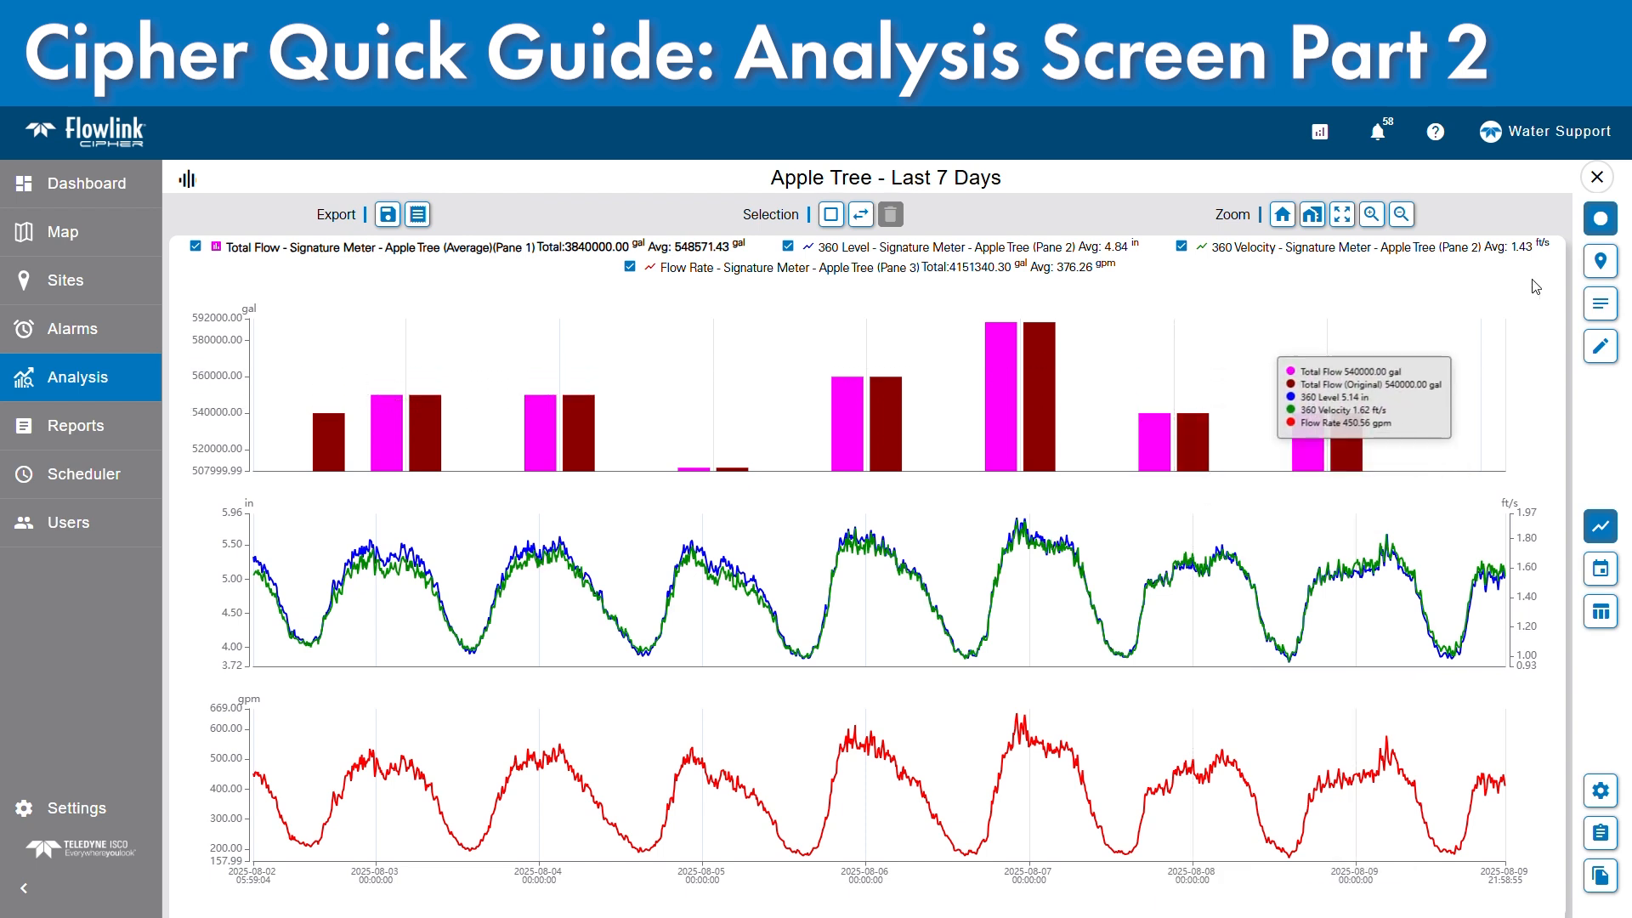
{"action": "left_click", "coordinate": [1603, 220]}
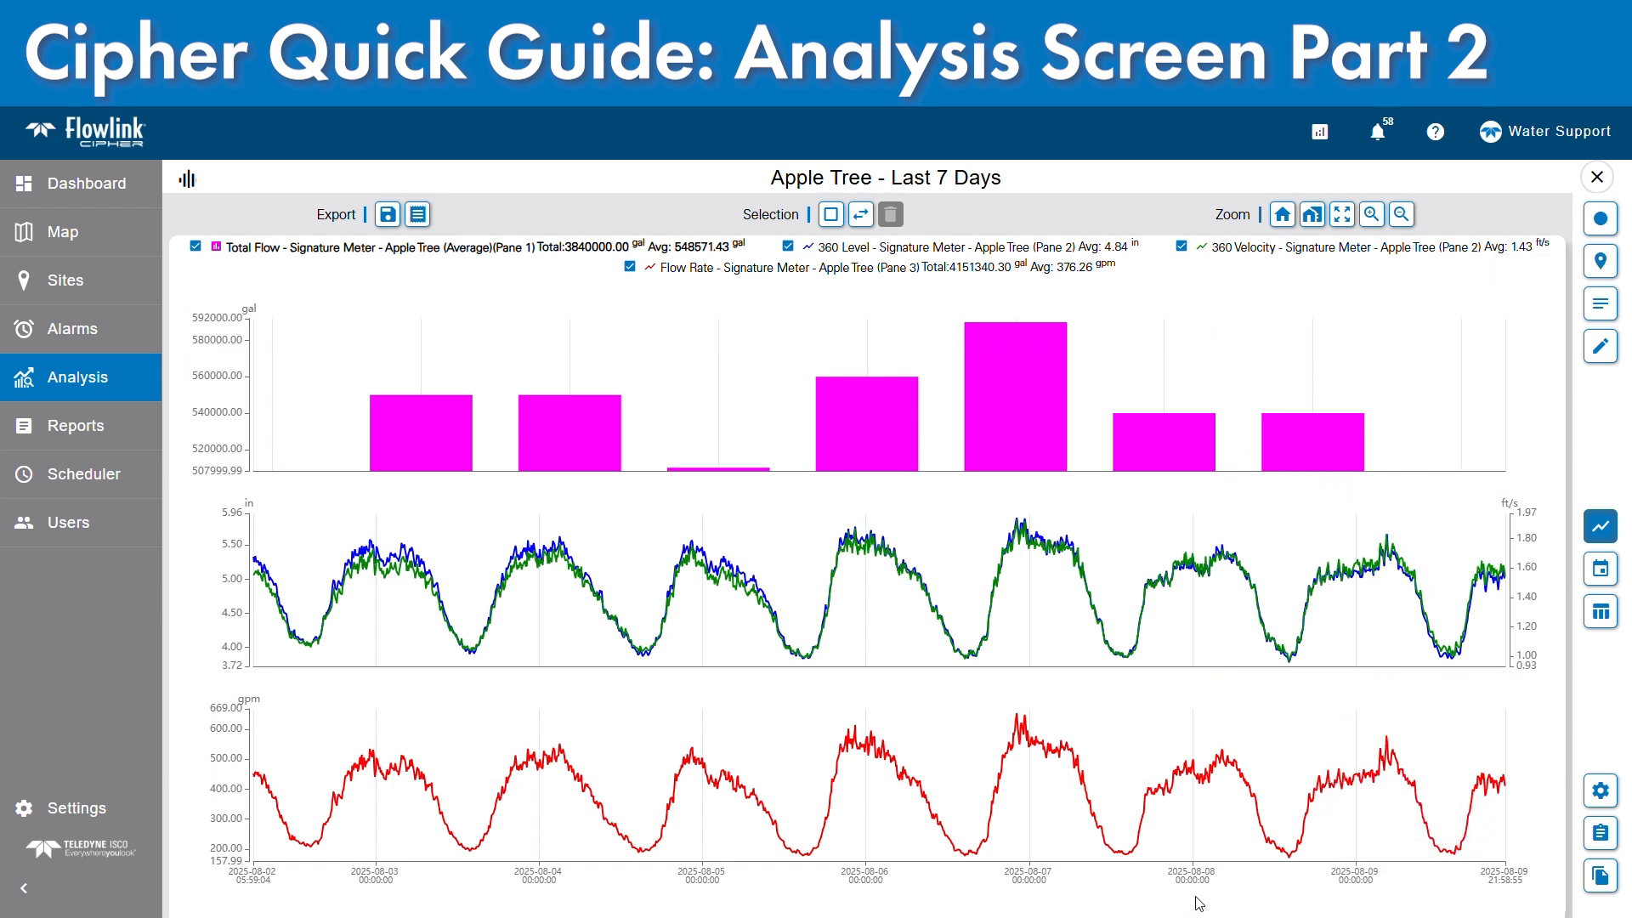
- Show the event markers on the graph and switch the event type from Data to Silent_Site
{"action": "left_click", "coordinate": [1602, 262]}
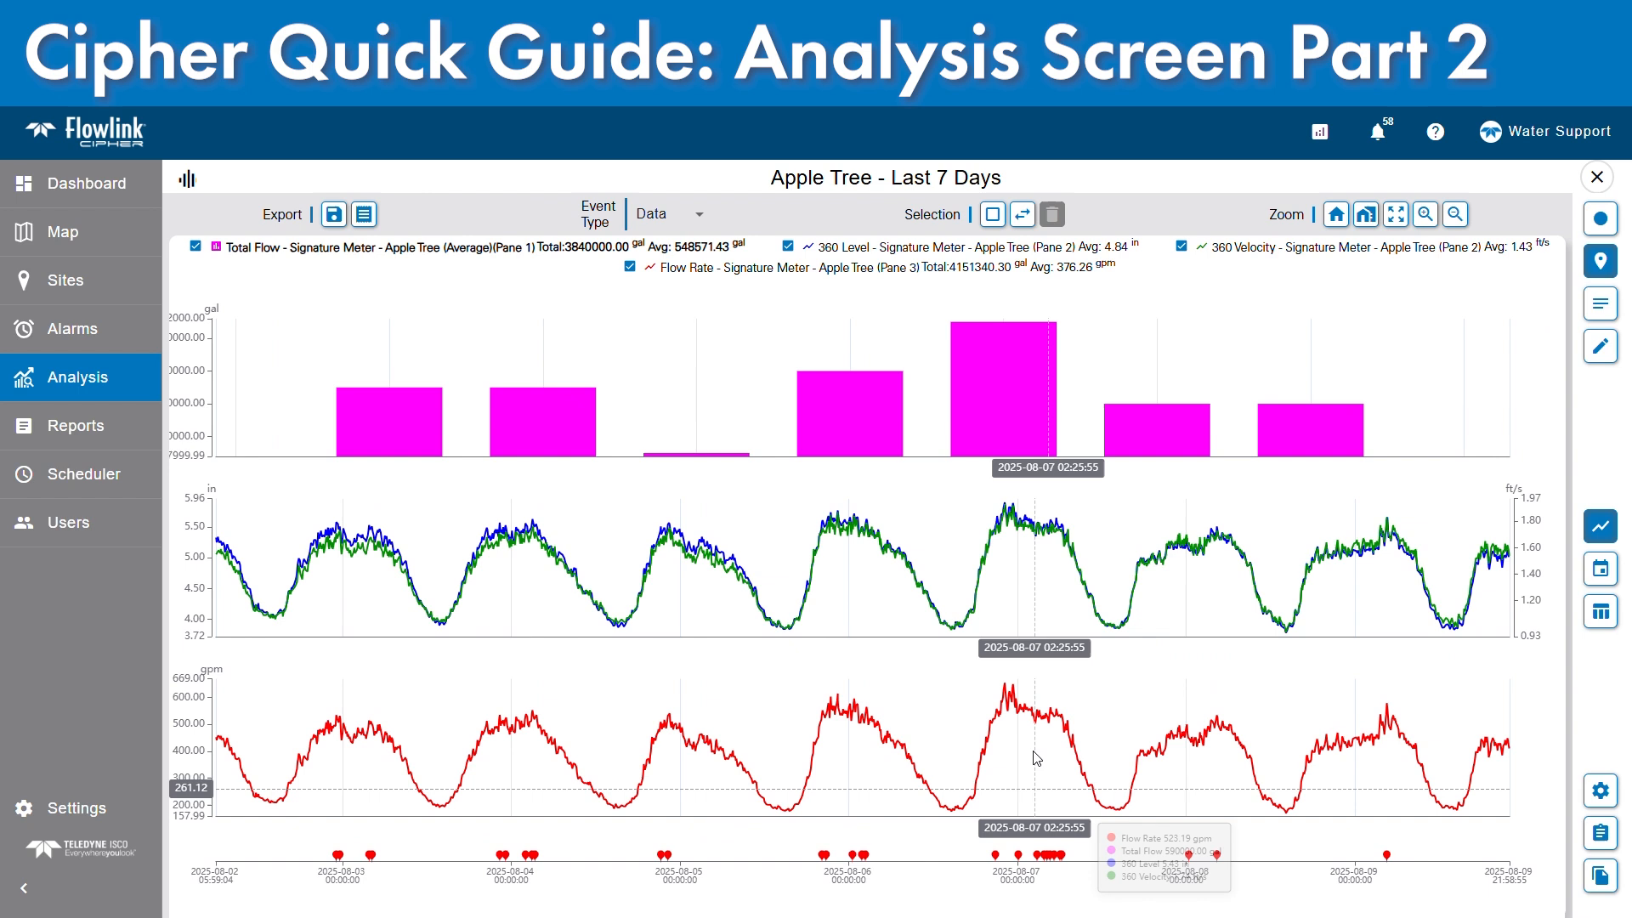
{"action": "left_click", "coordinate": [692, 217]}
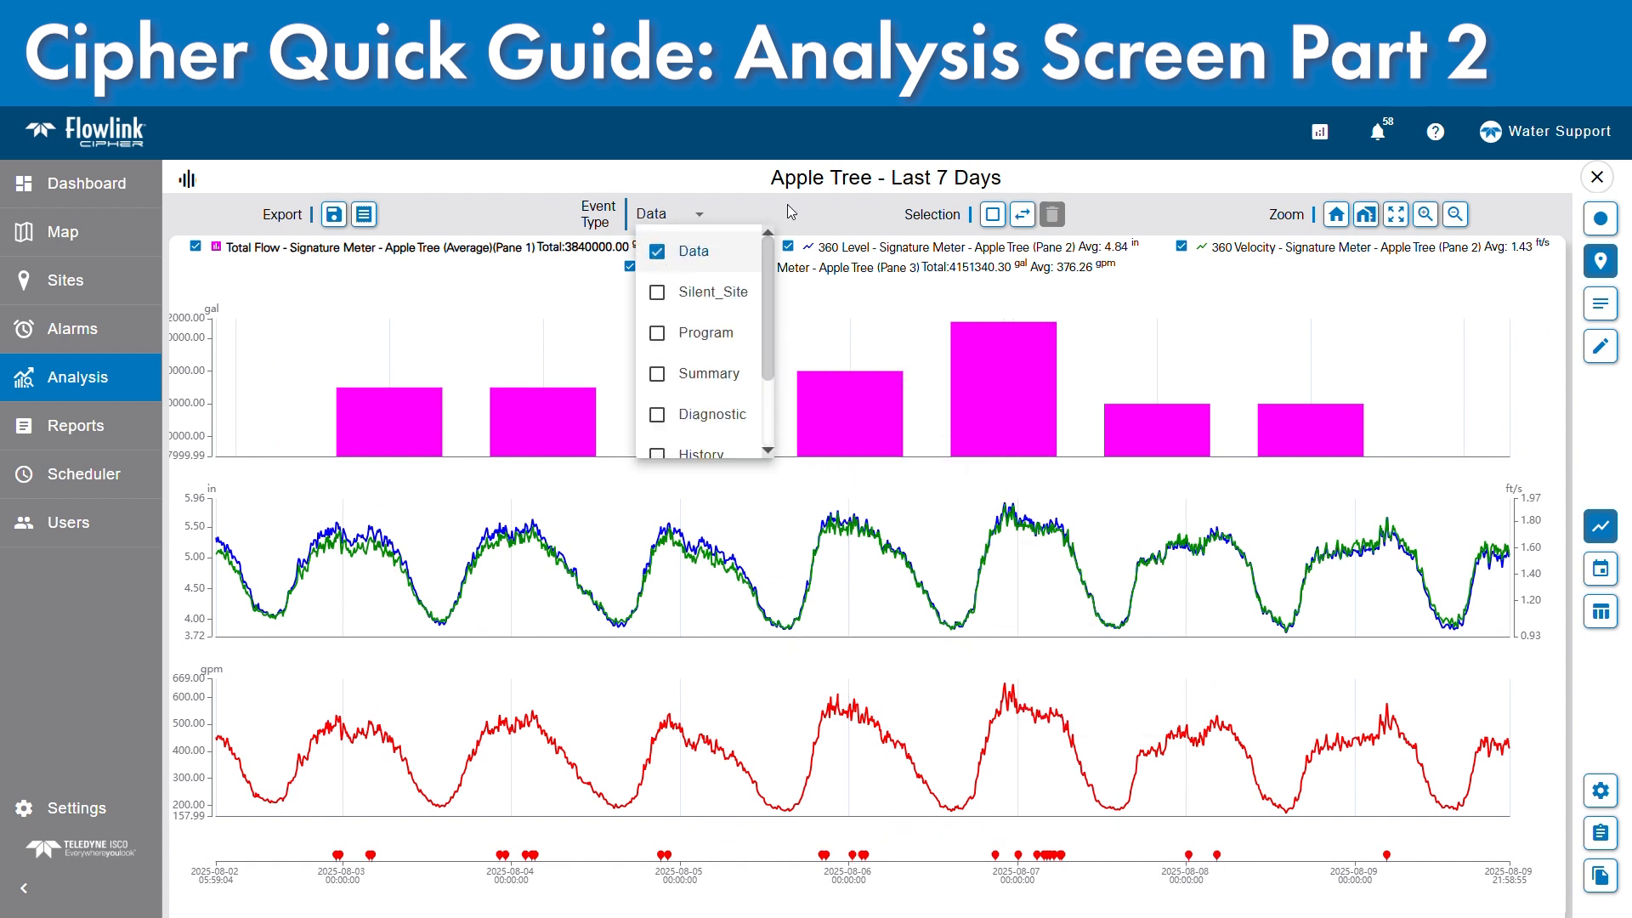
{"action": "left_click", "coordinate": [659, 251]}
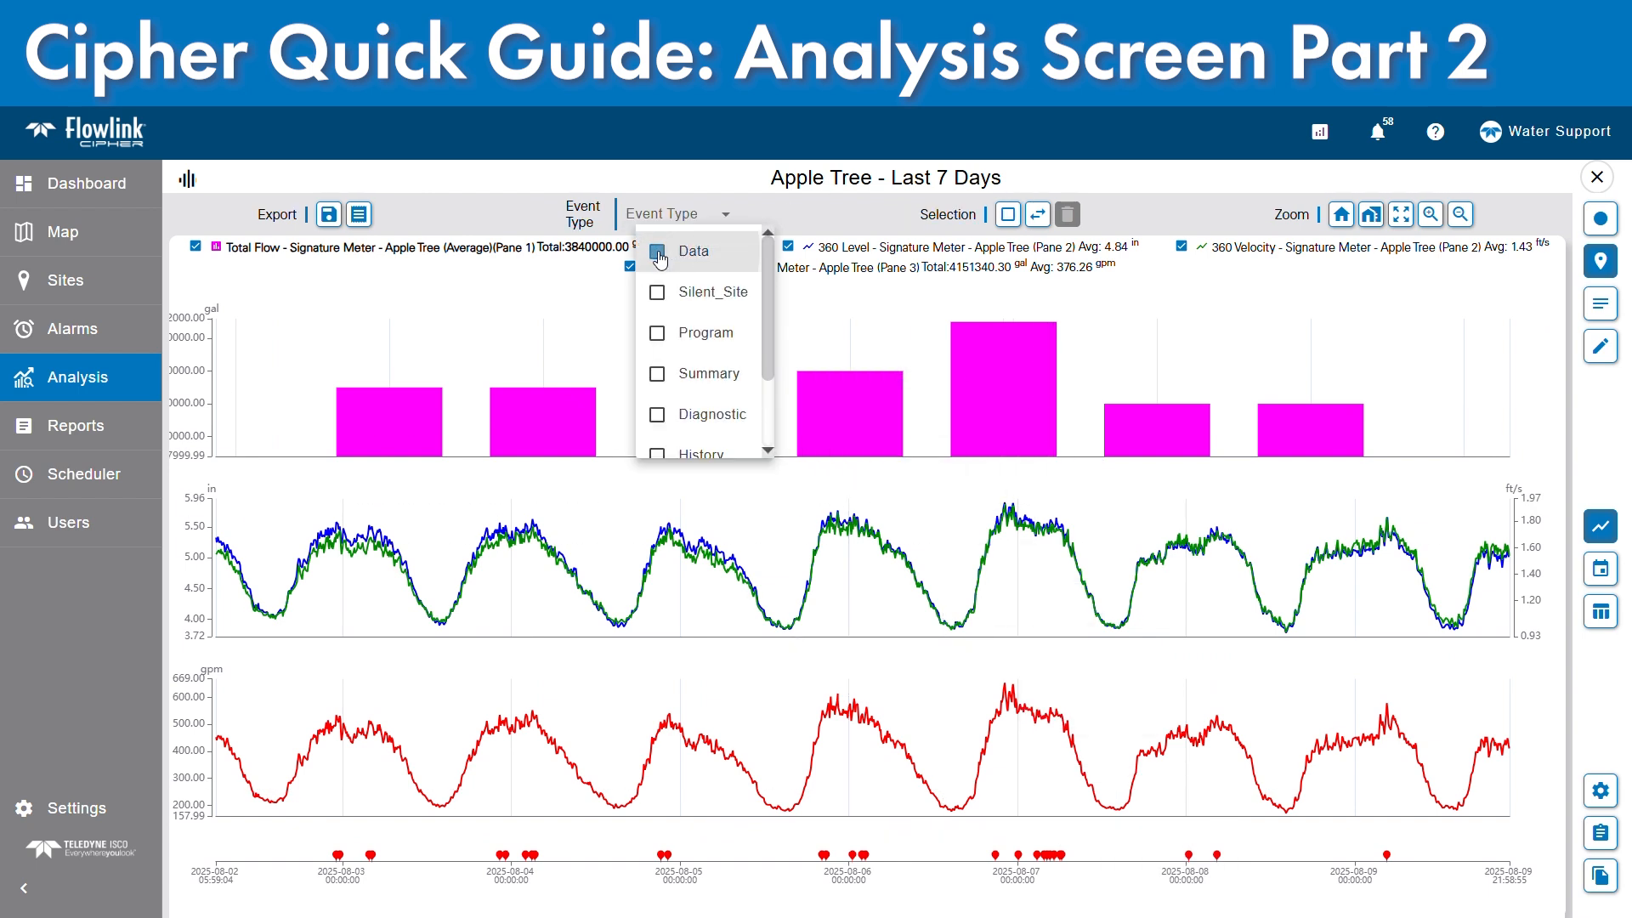
{"action": "left_click", "coordinate": [659, 253]}
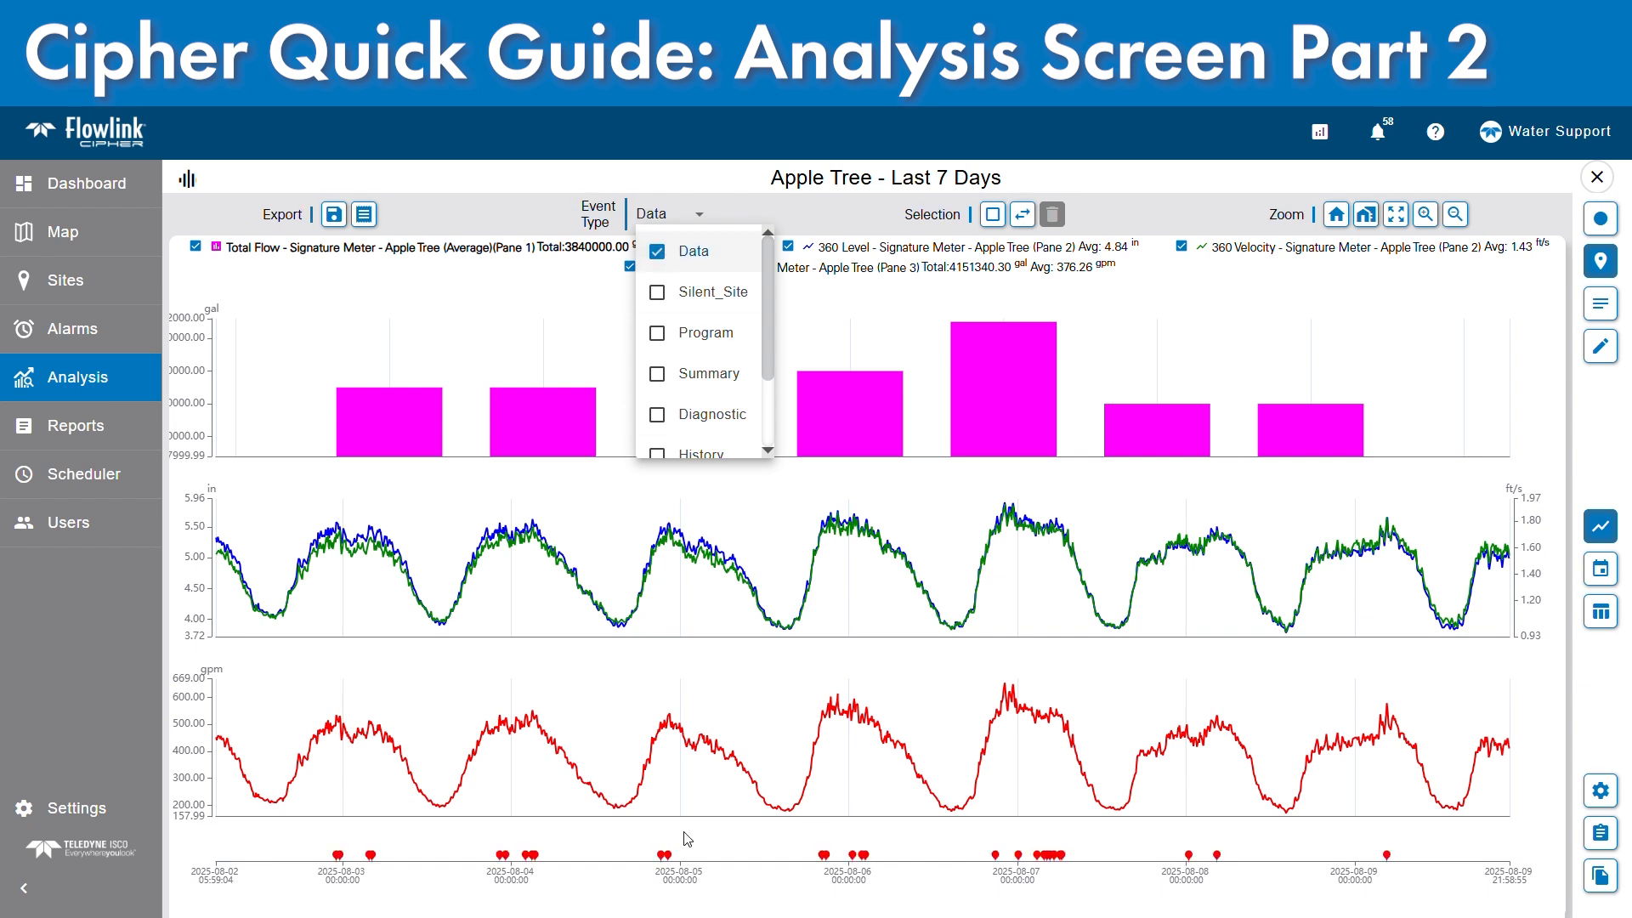
{"action": "left_click", "coordinate": [663, 298]}
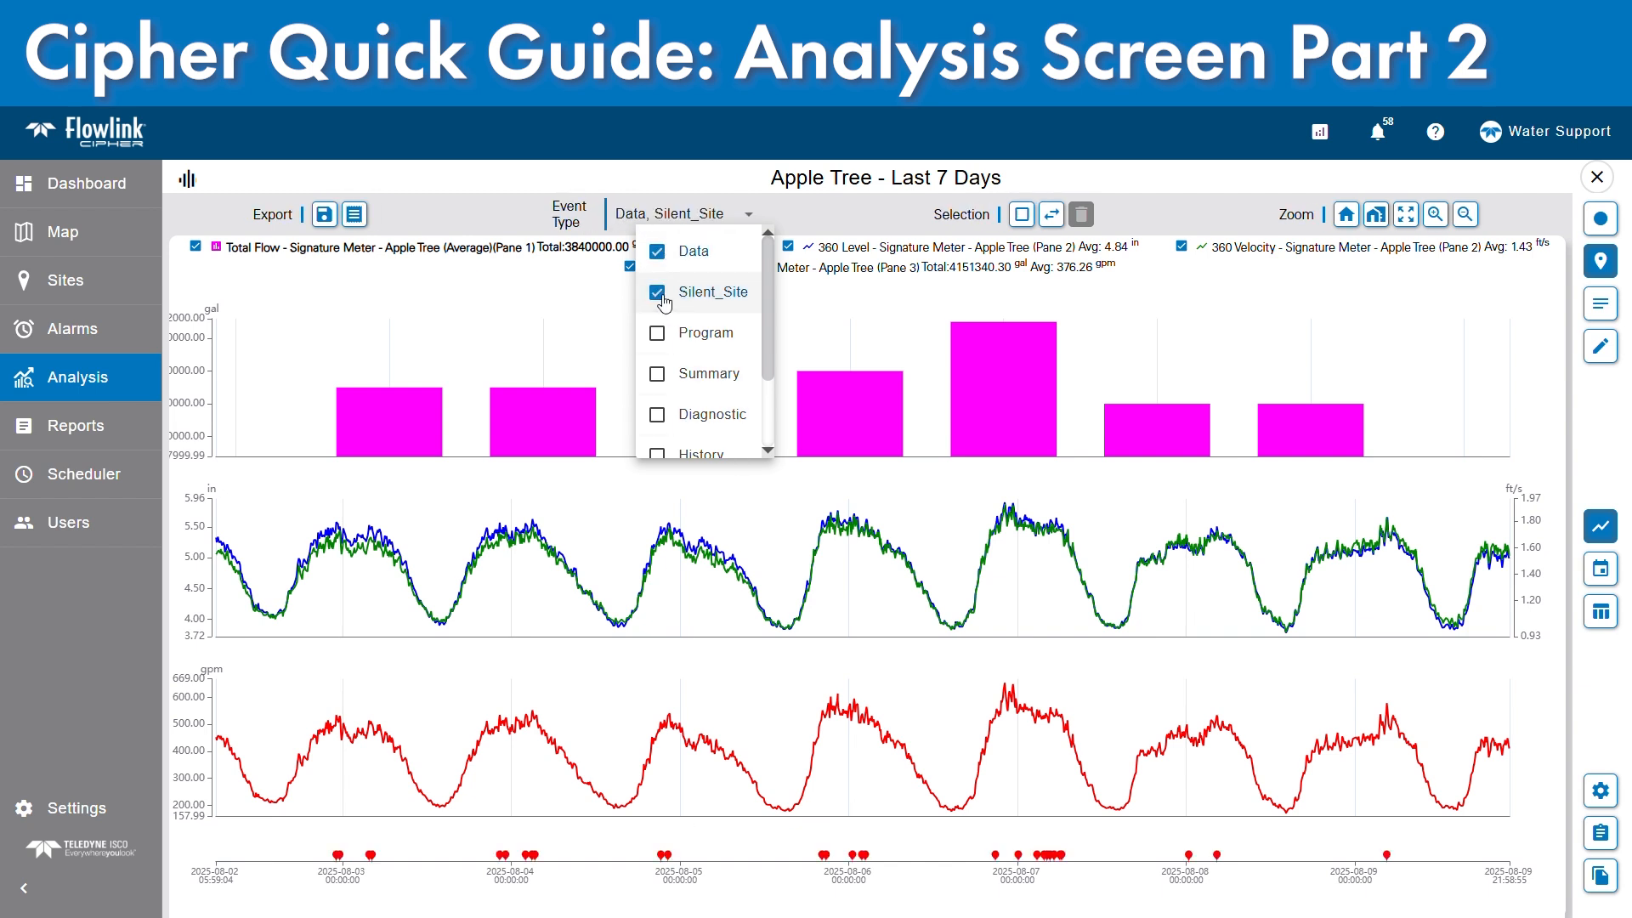
{"action": "left_click", "coordinate": [660, 252]}
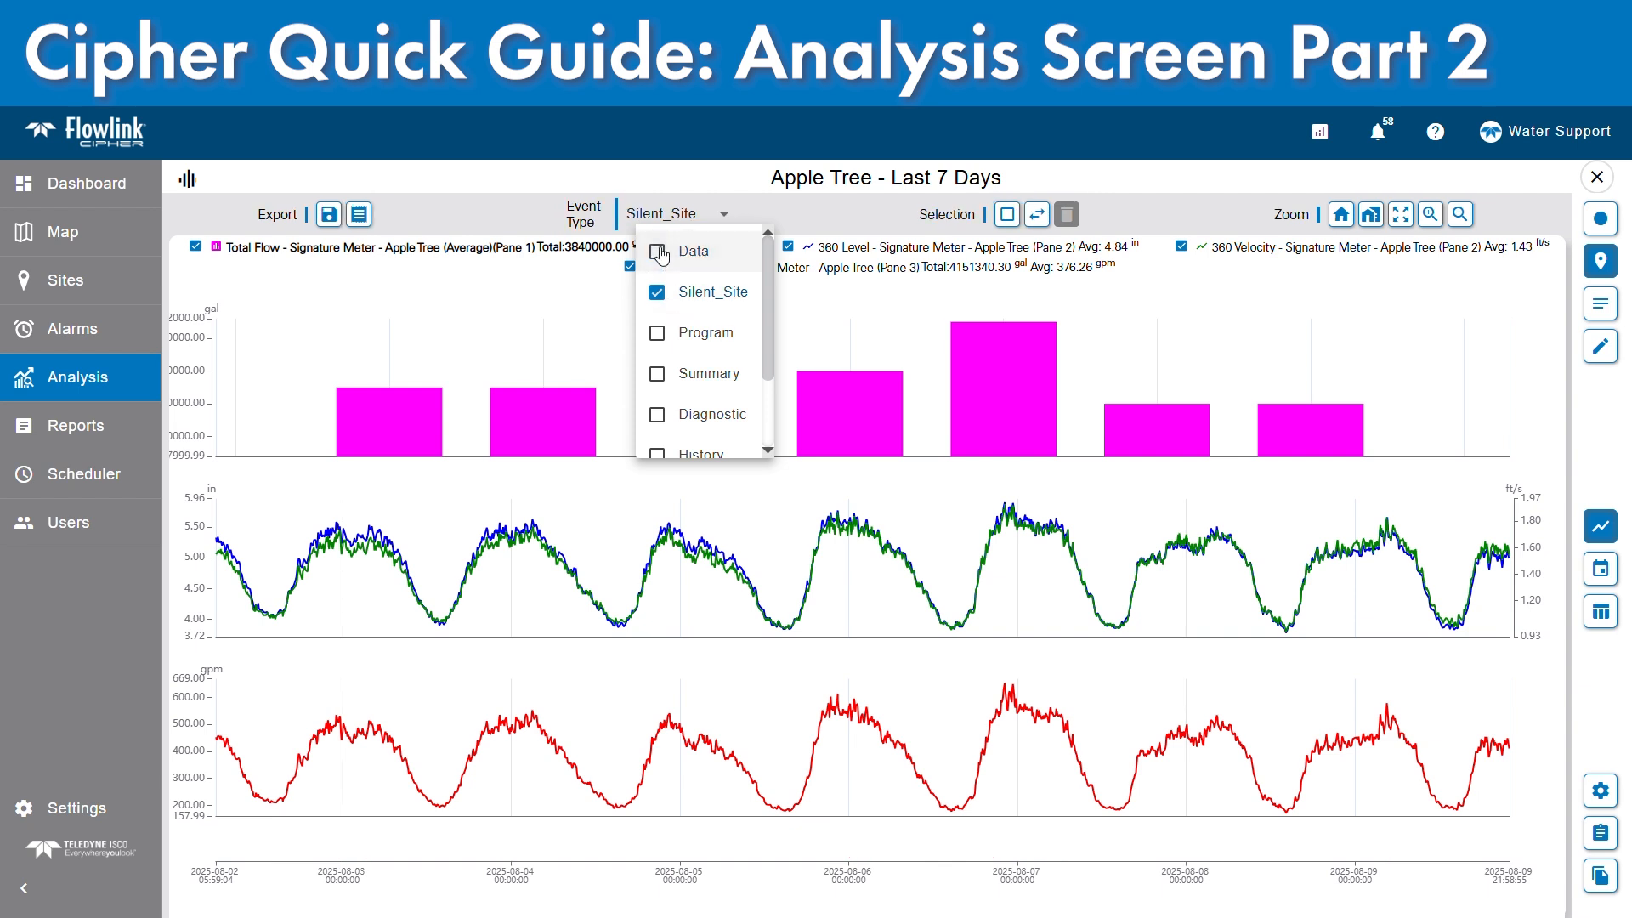
- Switch the event type back to Data and look through the remaining event types
{"action": "left_click", "coordinate": [661, 296]}
{"action": "left_click", "coordinate": [663, 253]}
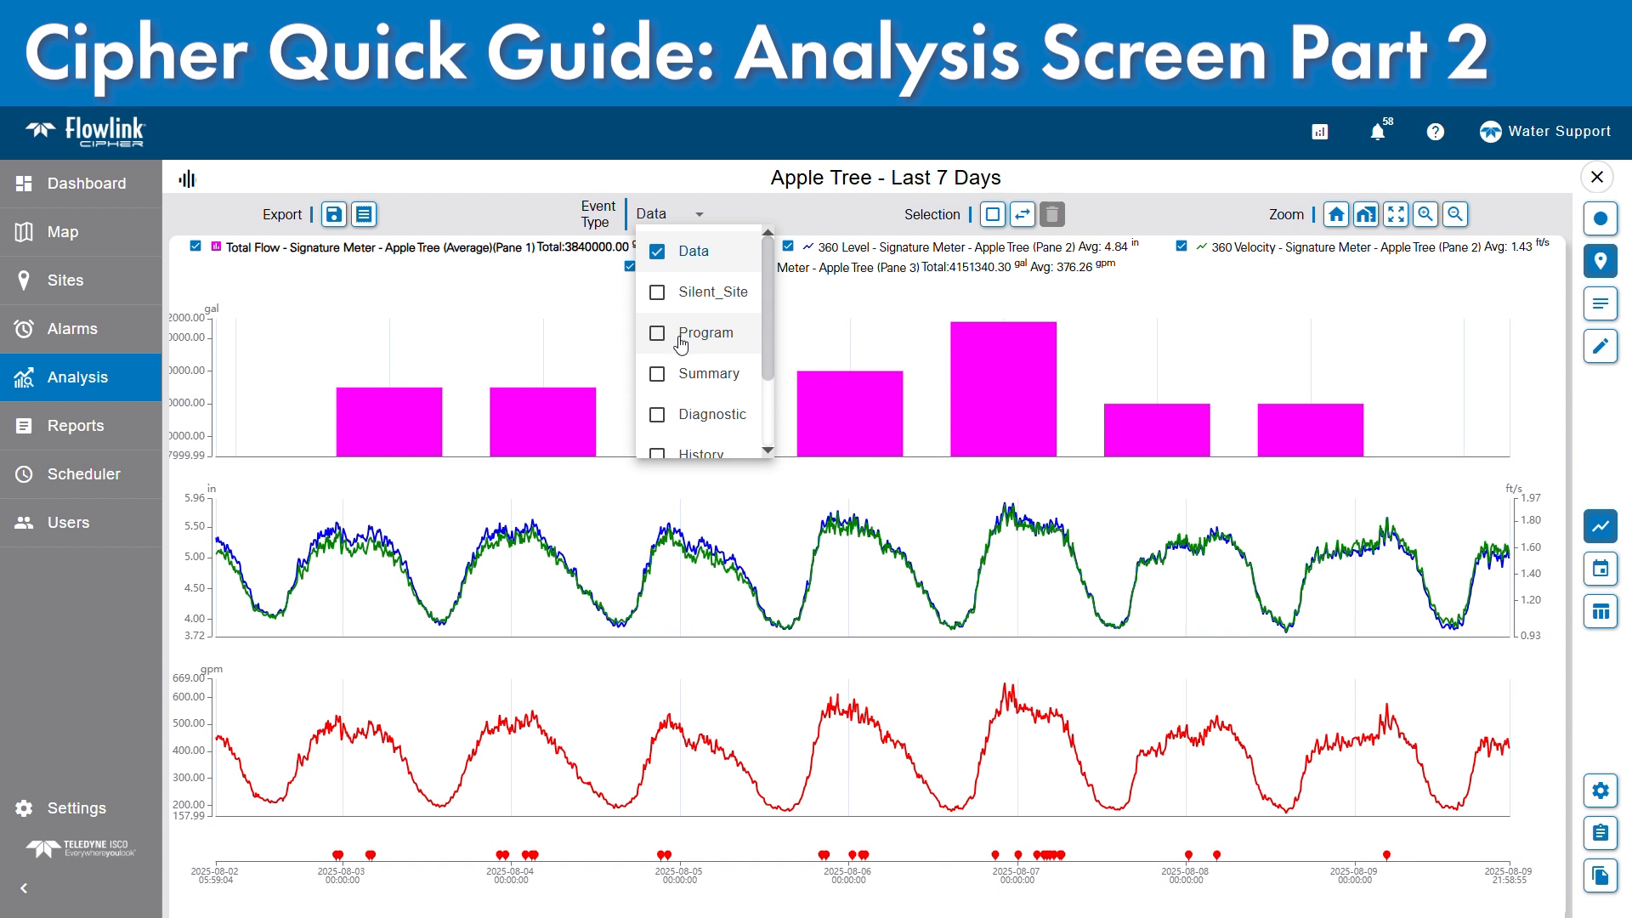
{"action": "scroll", "coordinate": [689, 378], "scroll_direction": "down", "scroll_amount": 2}
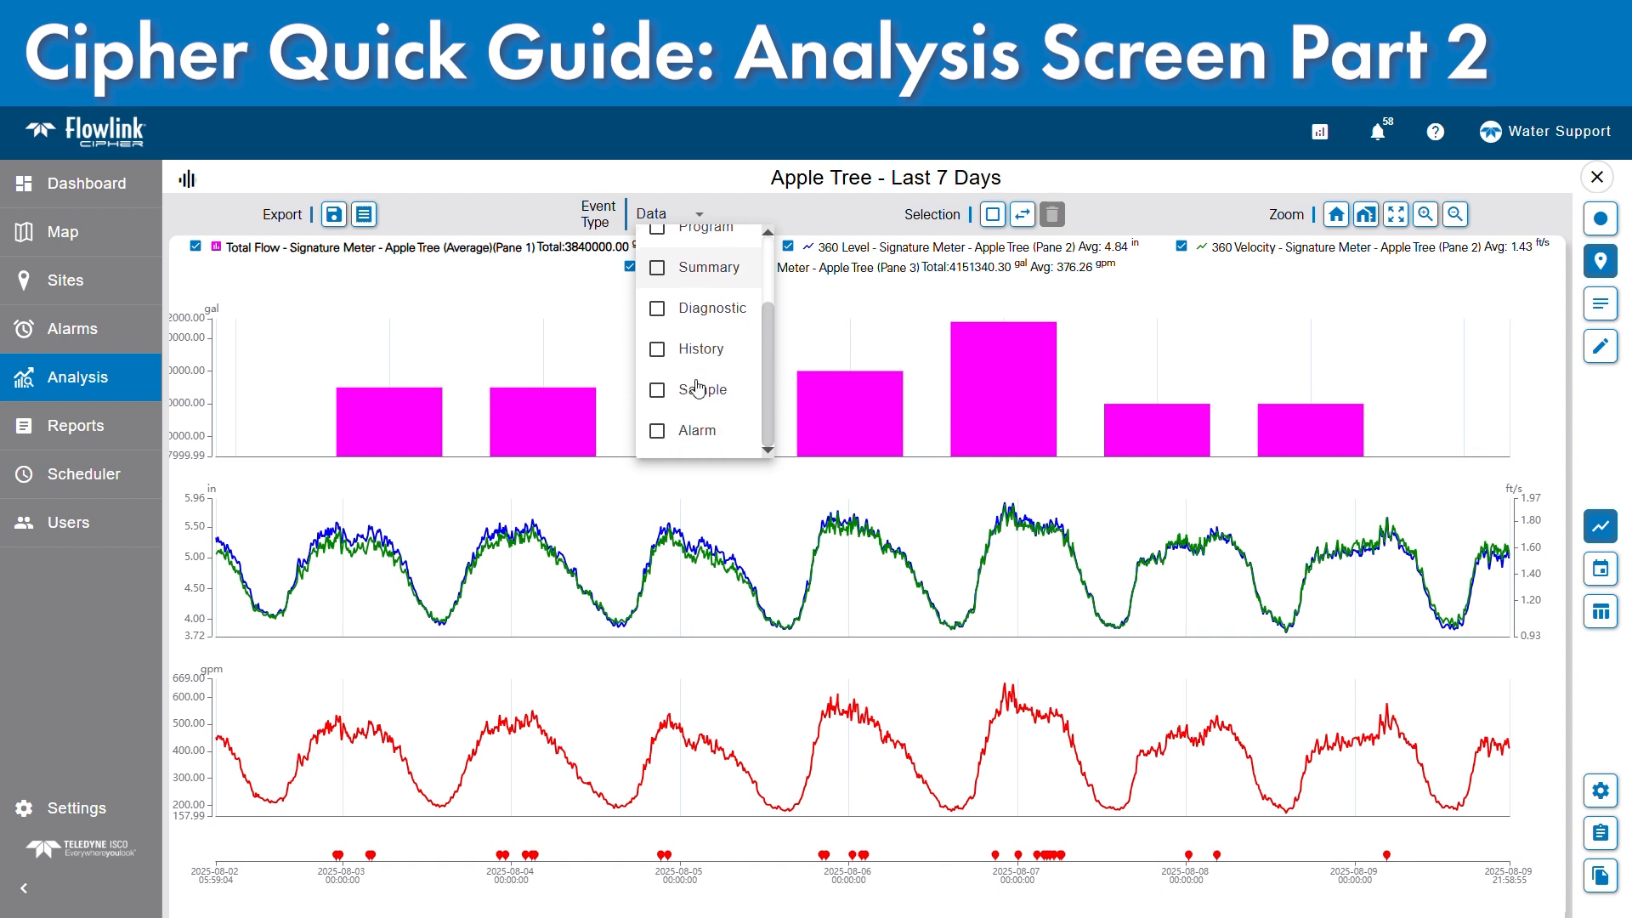
{"action": "scroll", "coordinate": [697, 389], "scroll_direction": "up", "scroll_amount": 2}
{"action": "scroll", "coordinate": [701, 388], "scroll_direction": "down", "scroll_amount": 2}
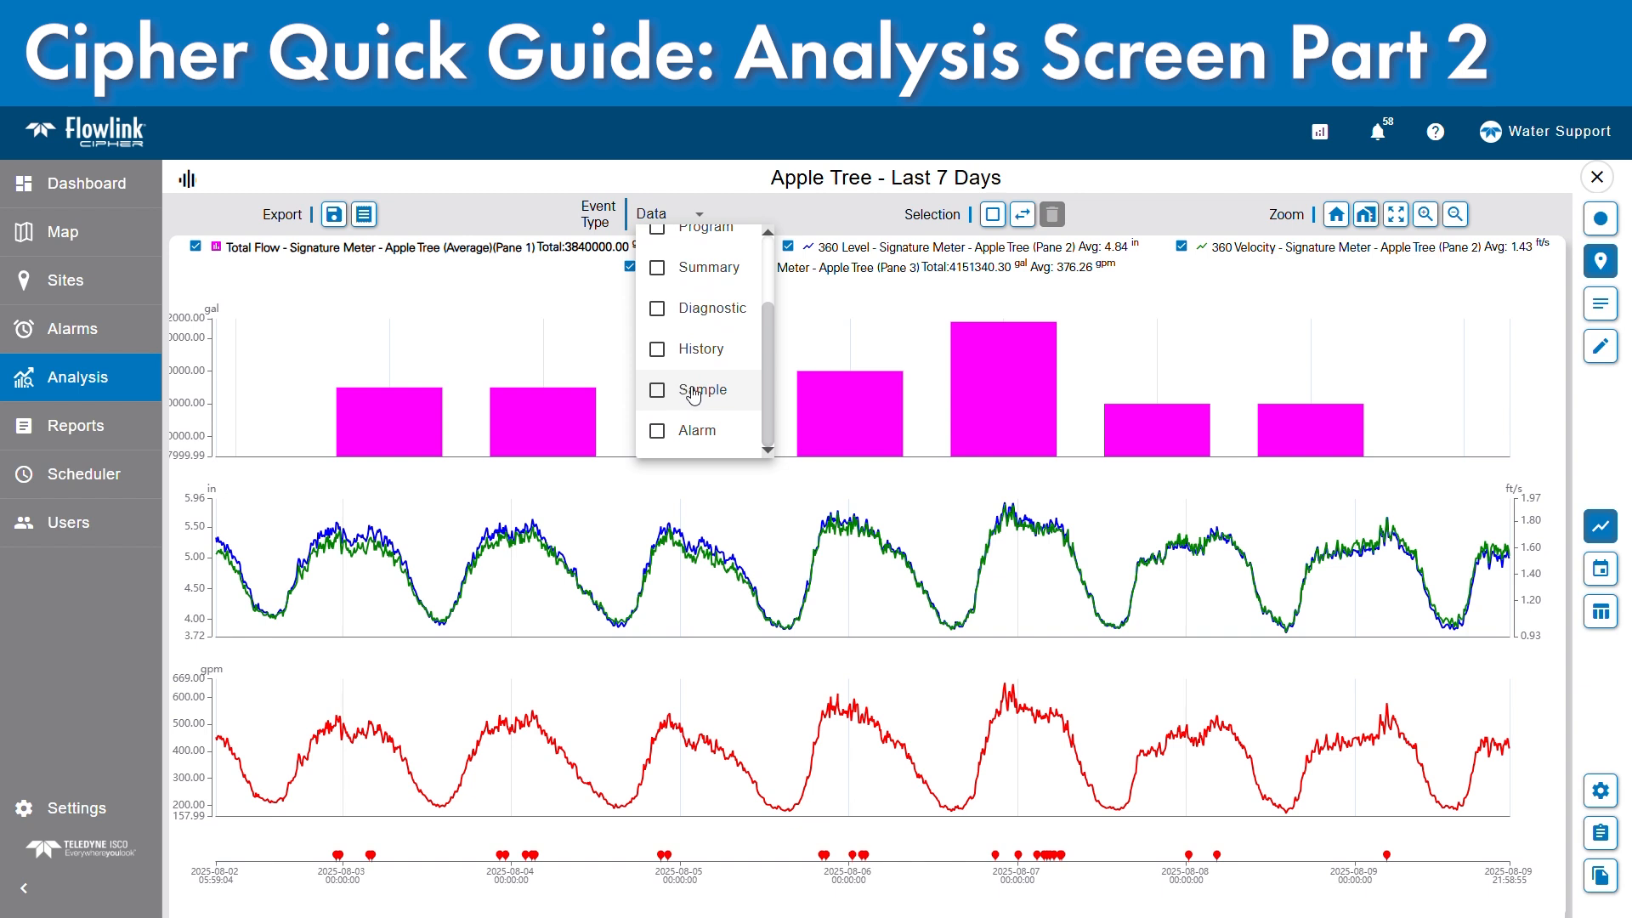
{"action": "scroll", "coordinate": [692, 395], "scroll_direction": "up", "scroll_amount": 3}
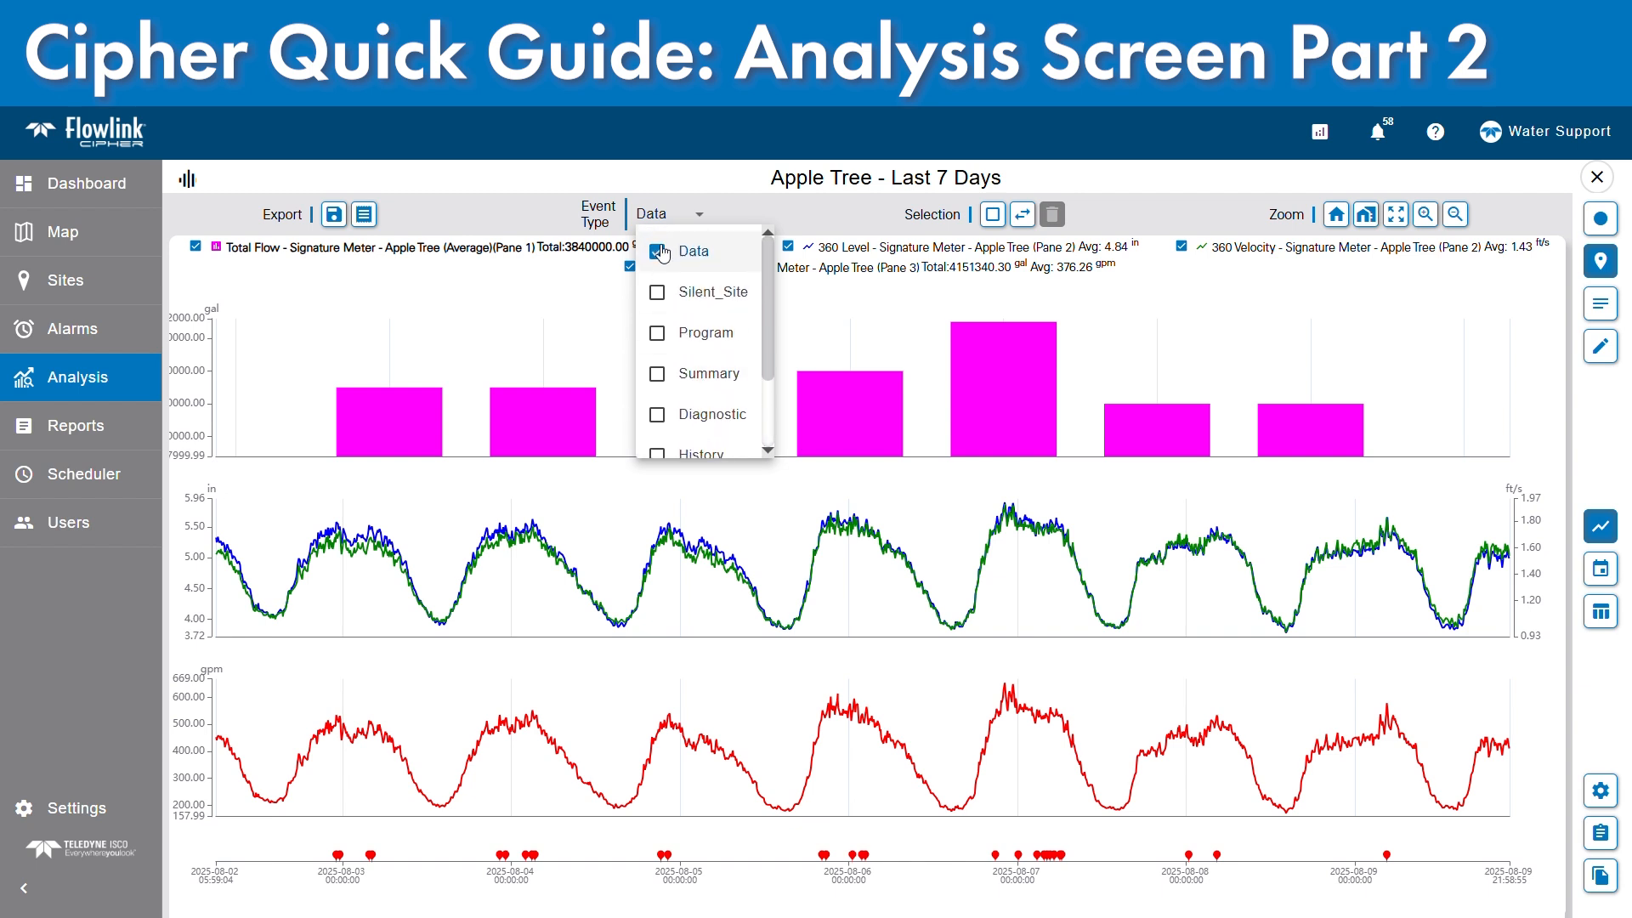
- Clear the Data event type and hide the event markers on the graph
{"action": "left_click", "coordinate": [659, 251]}
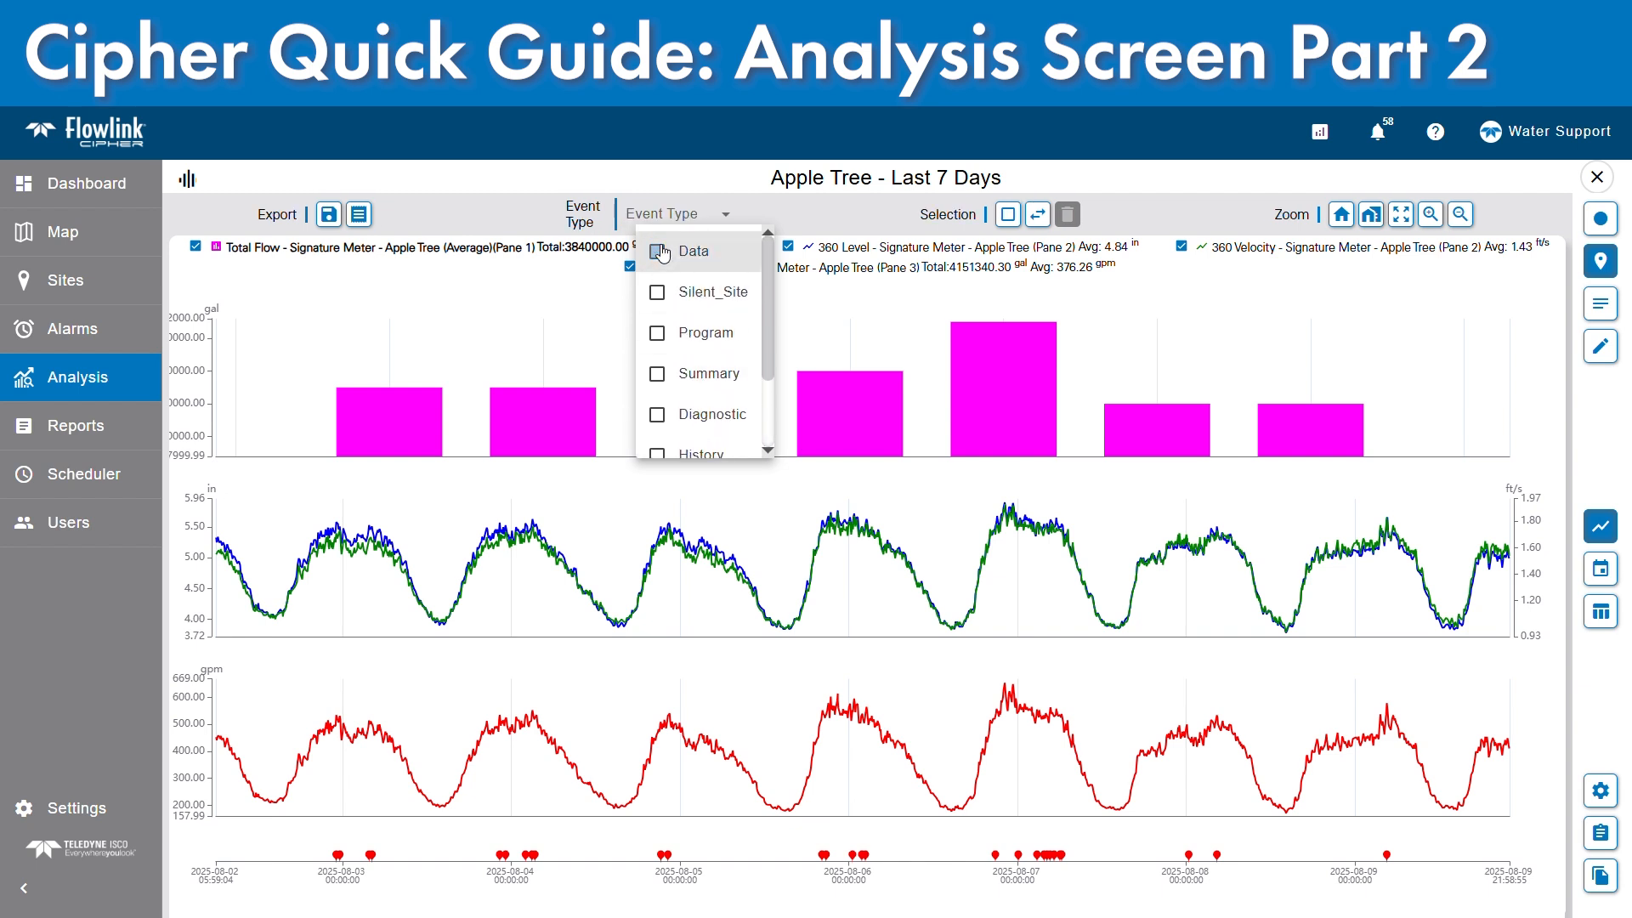
{"action": "left_click", "coordinate": [1601, 266]}
{"action": "left_click", "coordinate": [1601, 266]}
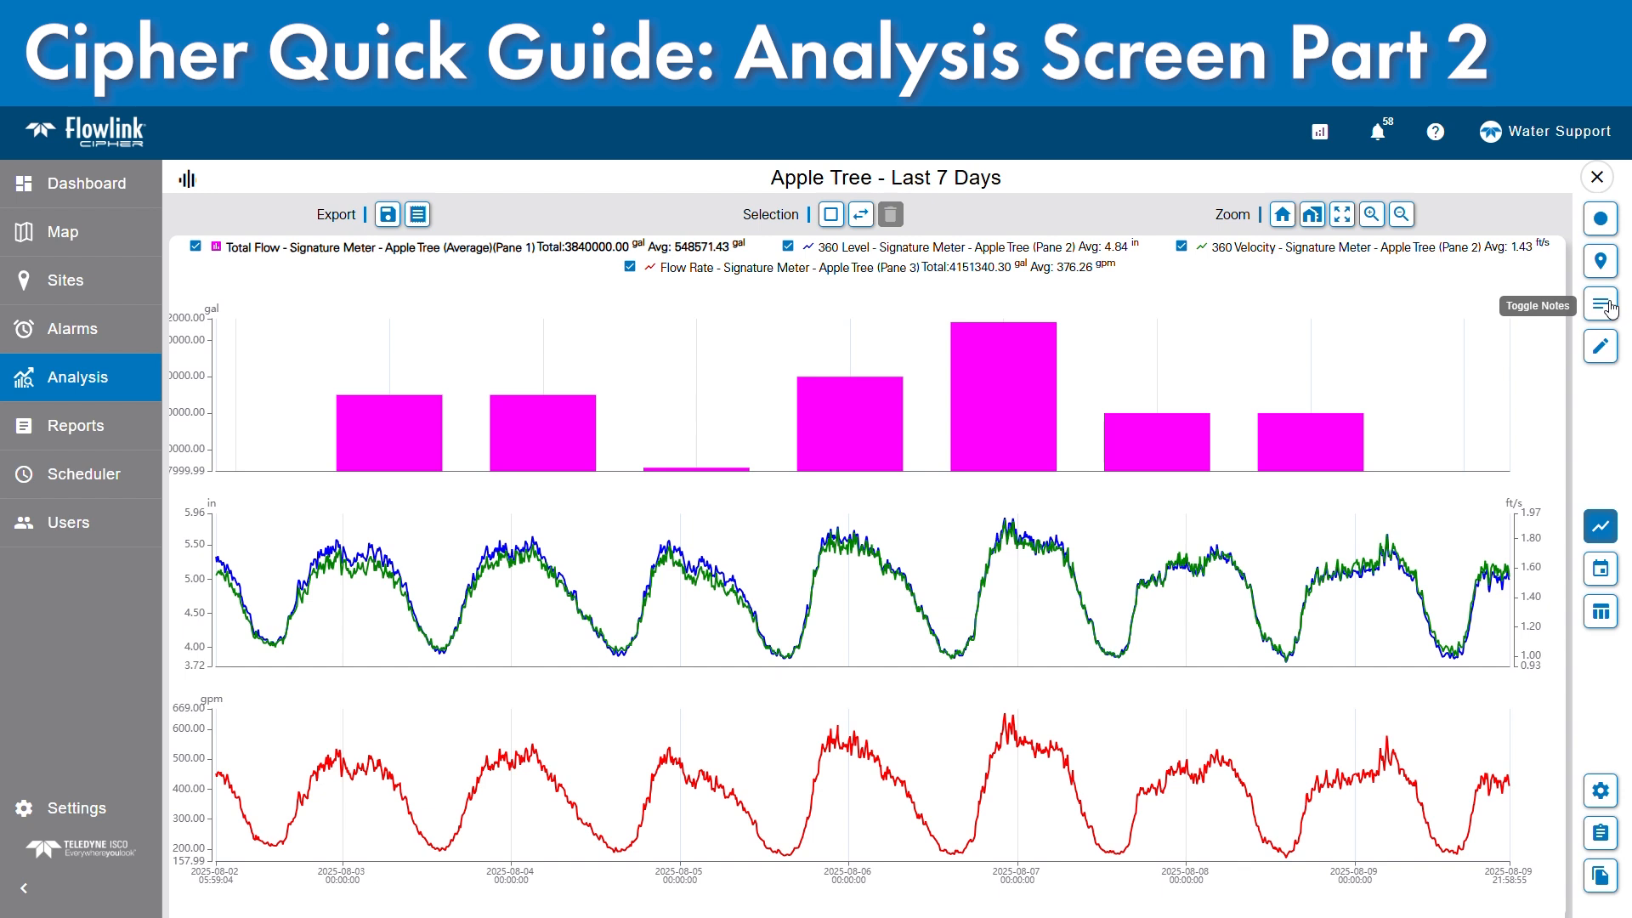
- Turn on graph editing and add a note reading "Peak" to the highest point of the Flow Rate curve
{"action": "left_click", "coordinate": [1609, 308]}
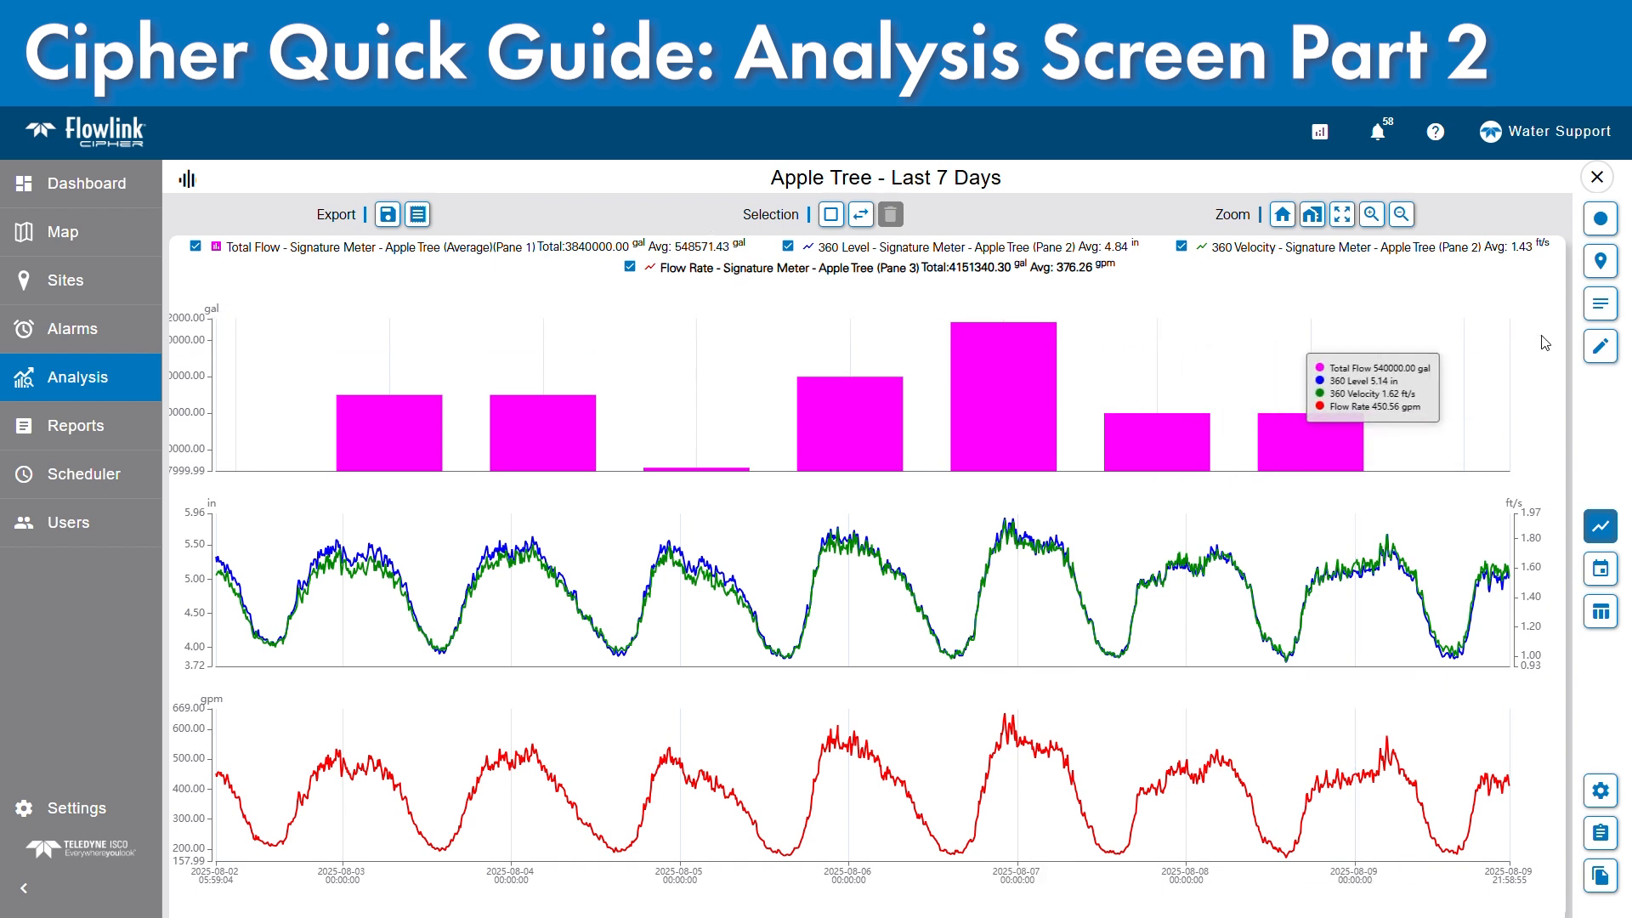
{"action": "left_click", "coordinate": [1603, 349]}
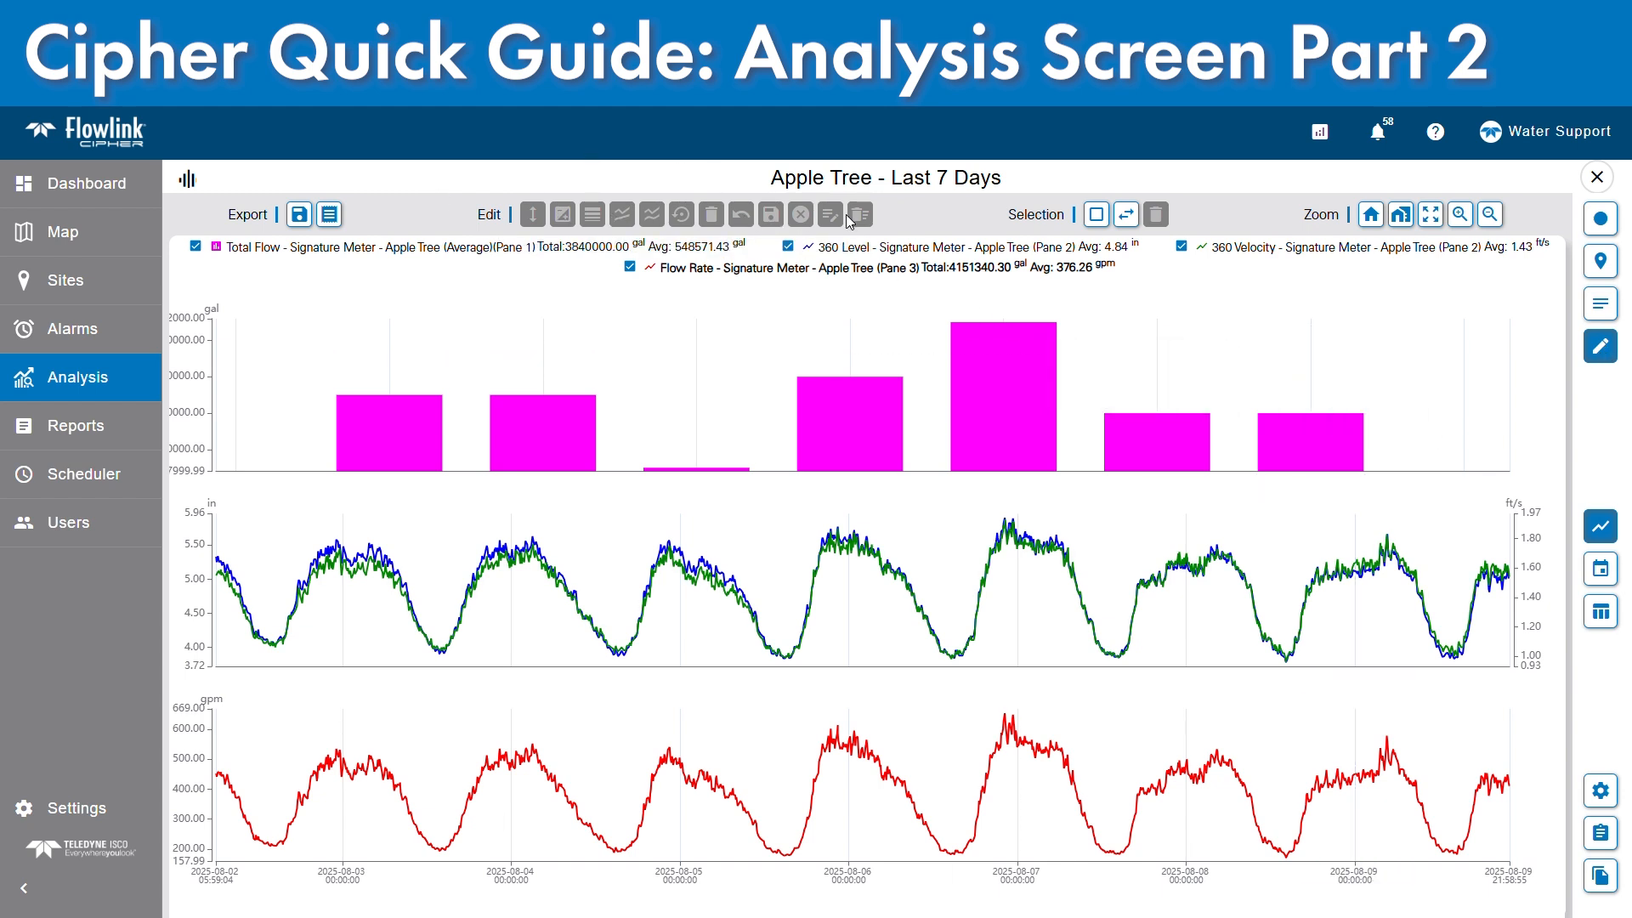
{"action": "left_click", "coordinate": [1007, 719]}
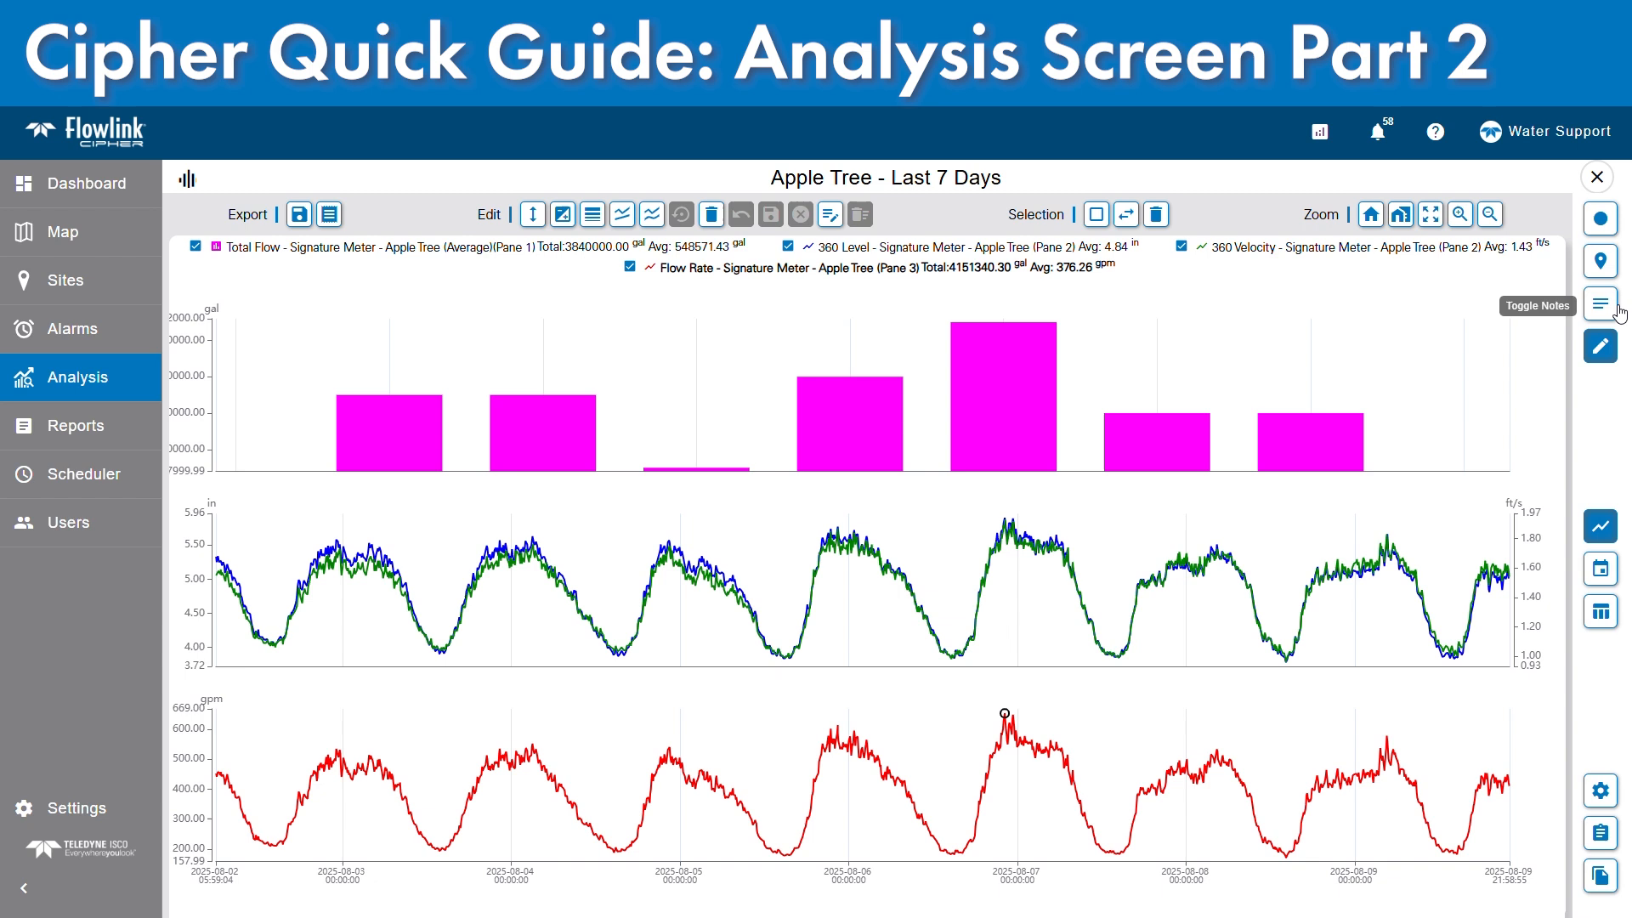
{"action": "left_click", "coordinate": [830, 218]}
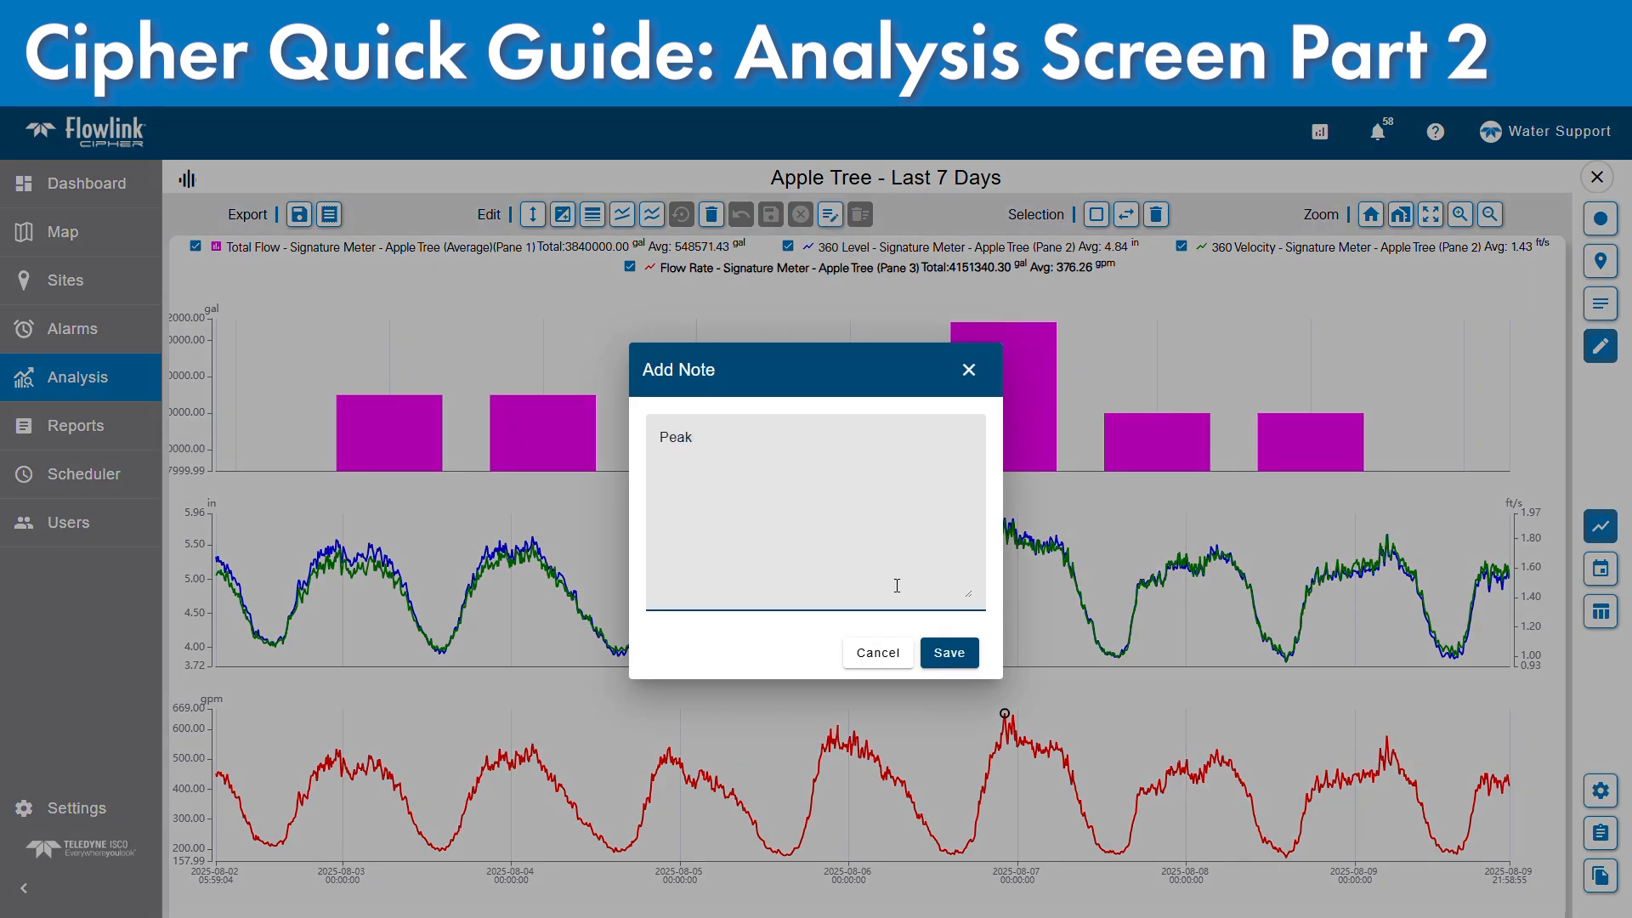
{"action": "left_click", "coordinate": [950, 652]}
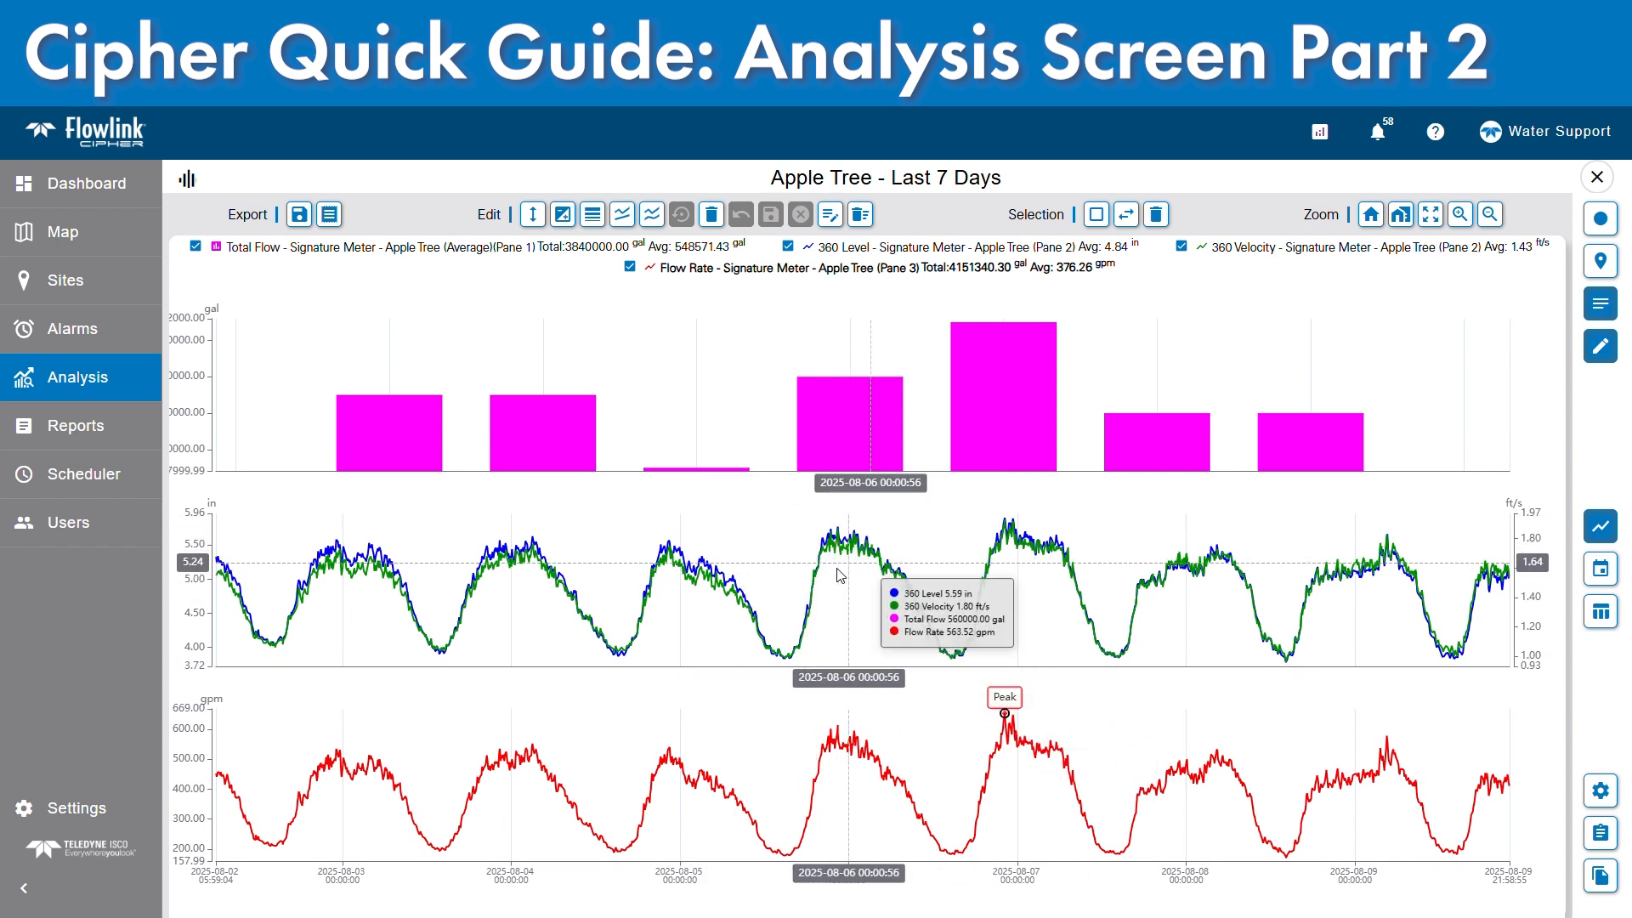
- Add a note reading "Test" to a data point on the 360 Velocity curve, and delete that note
{"action": "left_click", "coordinate": [1277, 257]}
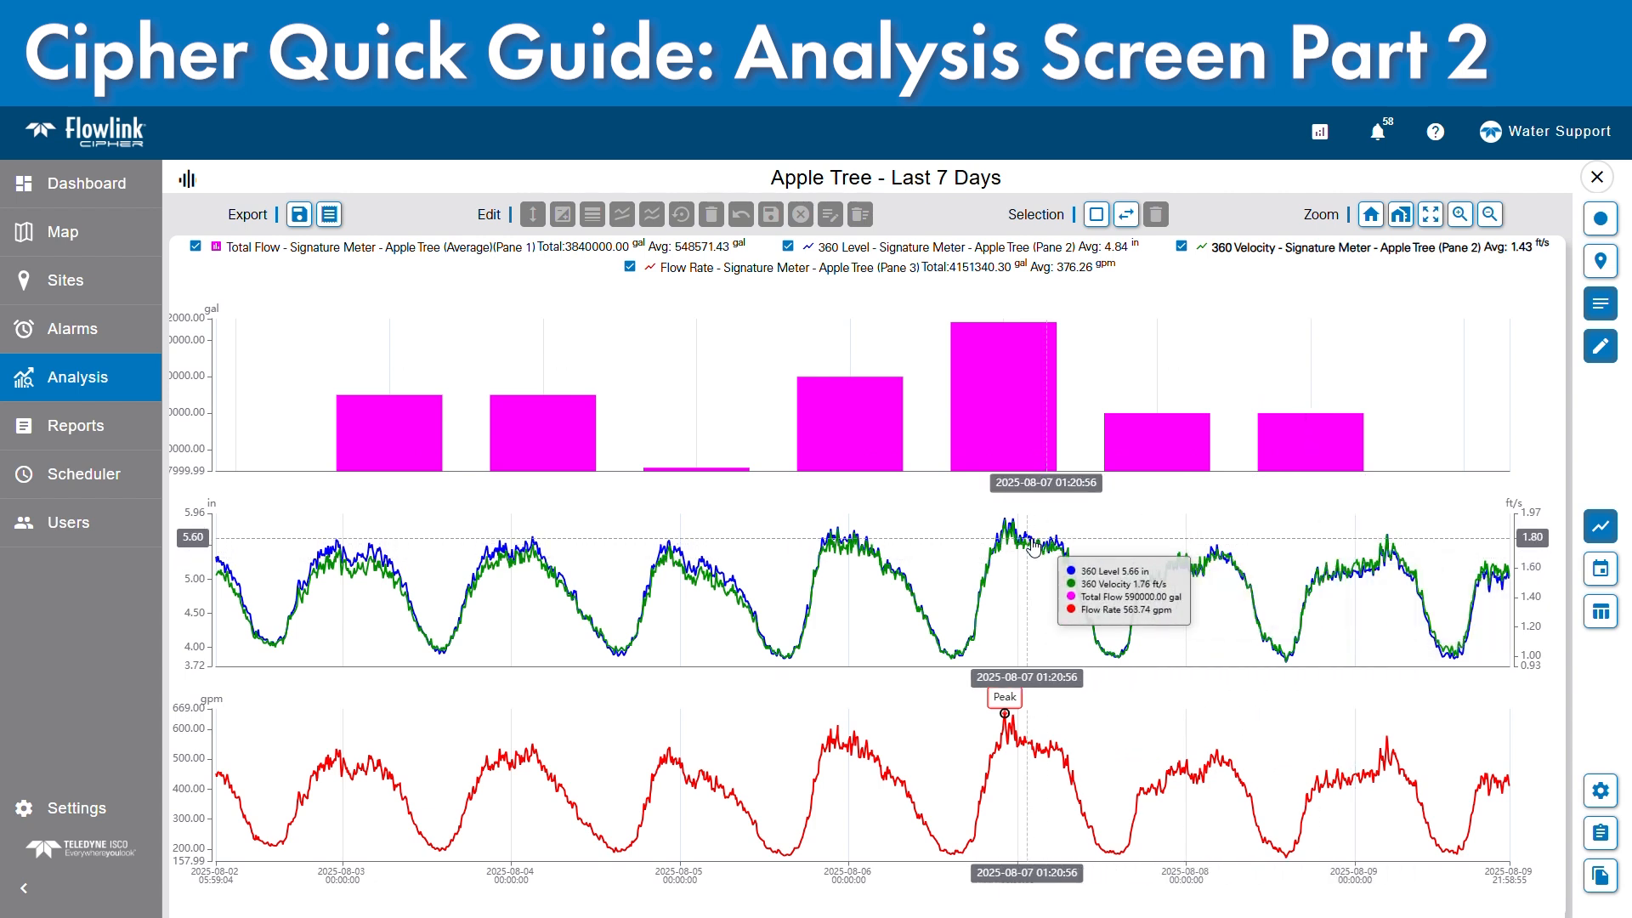
{"action": "left_click", "coordinate": [1336, 572]}
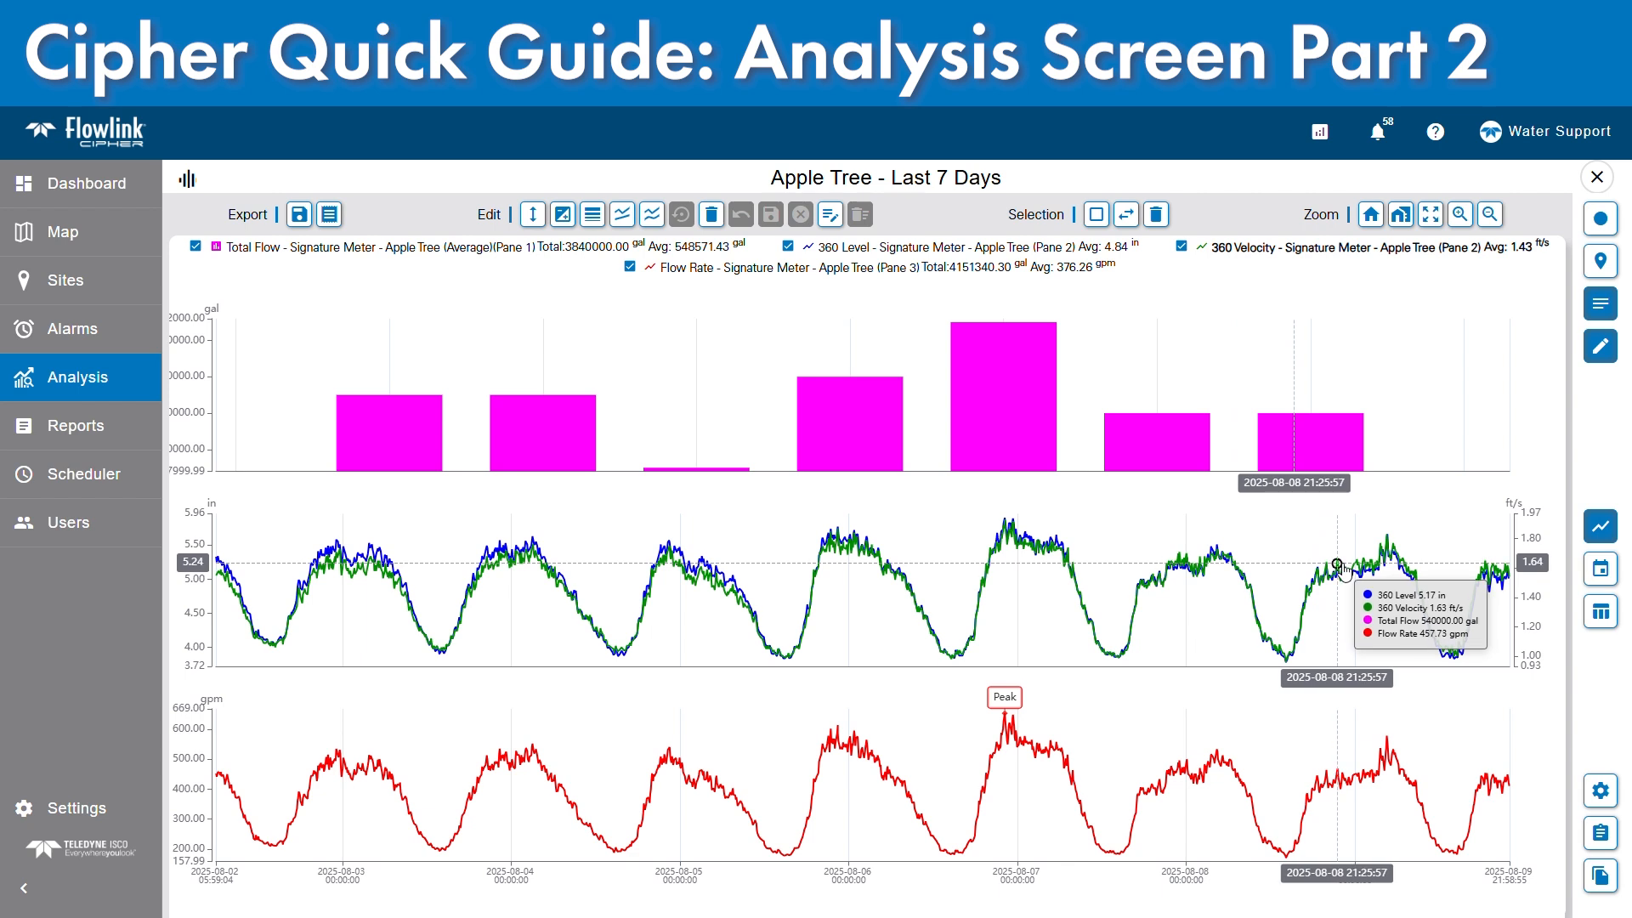
{"action": "left_click", "coordinate": [829, 217]}
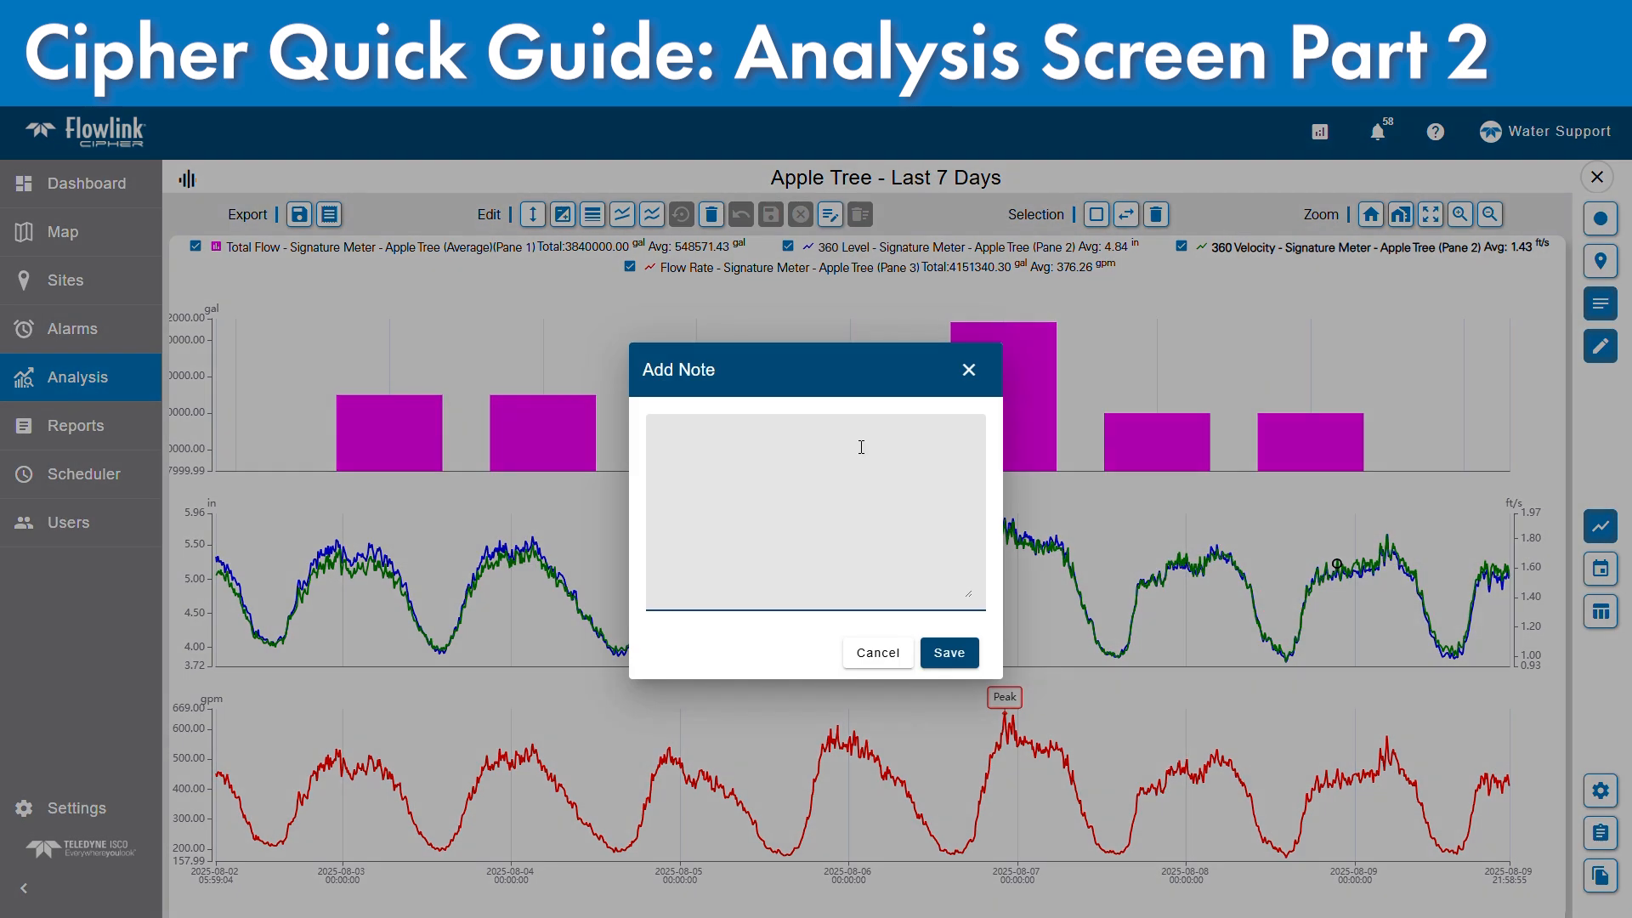
{"action": "left_click", "coordinate": [949, 653]}
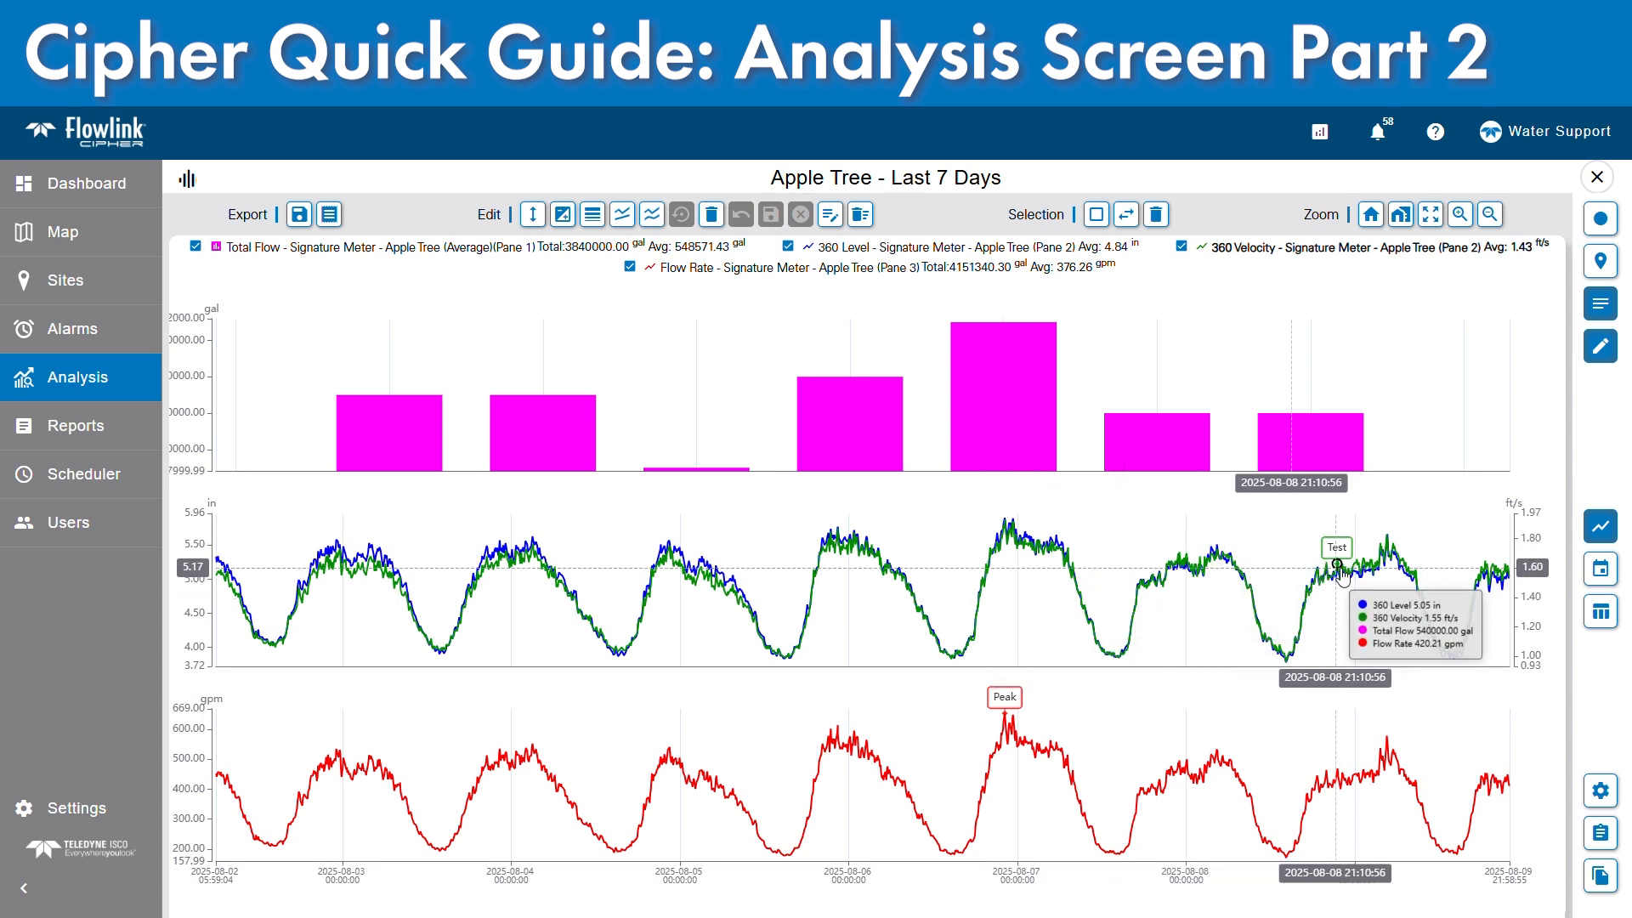
{"action": "left_click", "coordinate": [860, 217]}
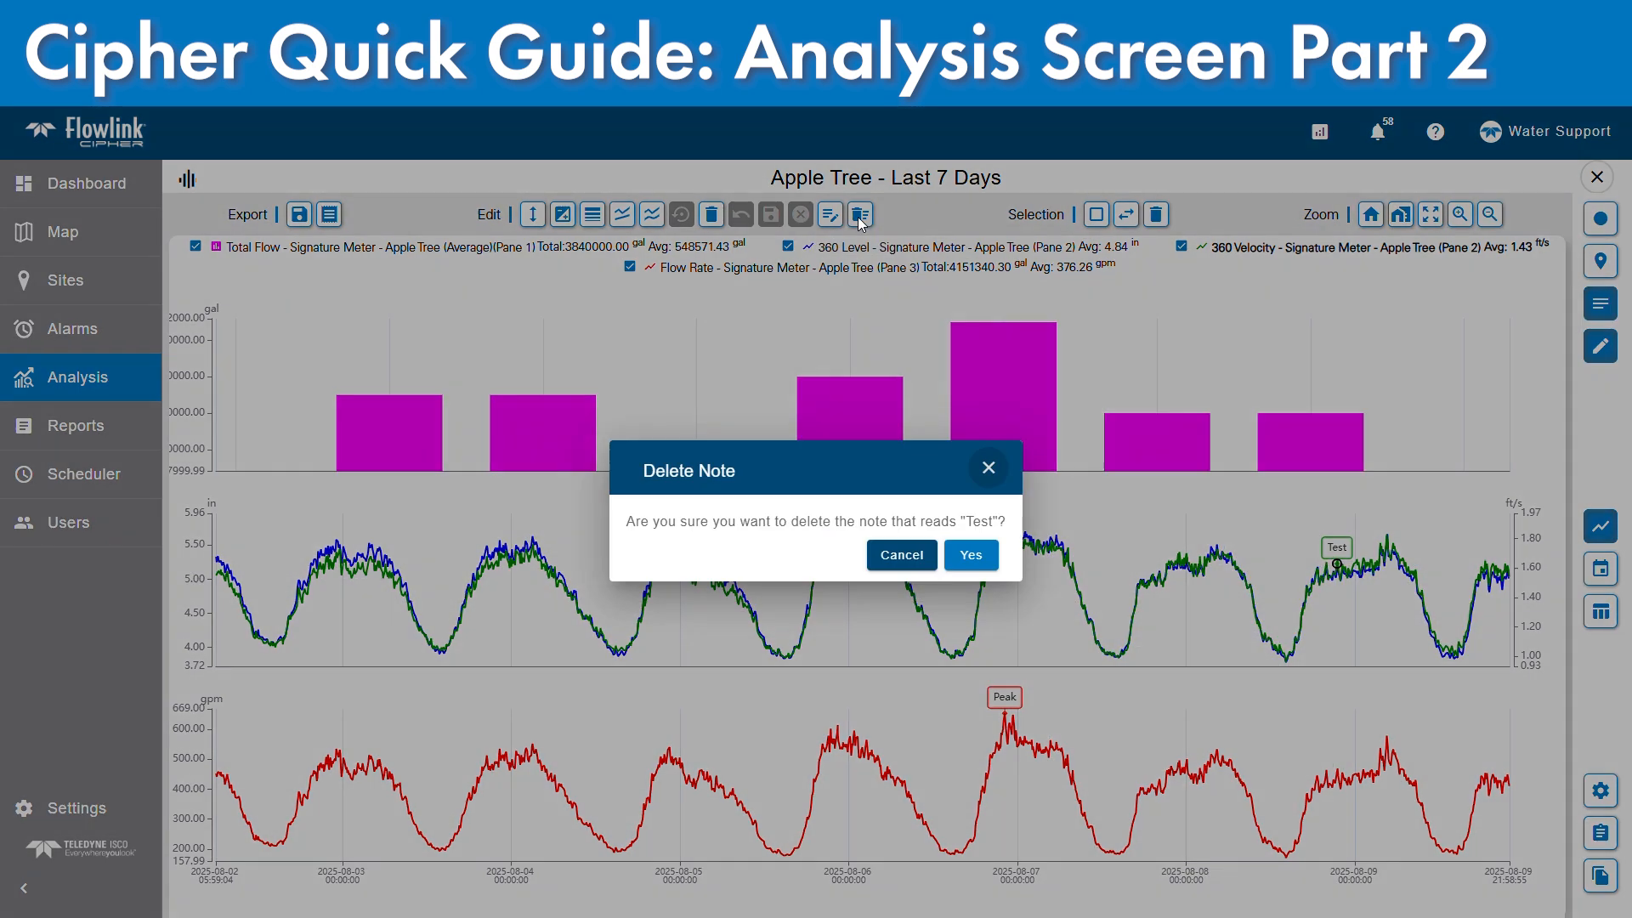
{"action": "left_click", "coordinate": [970, 557]}
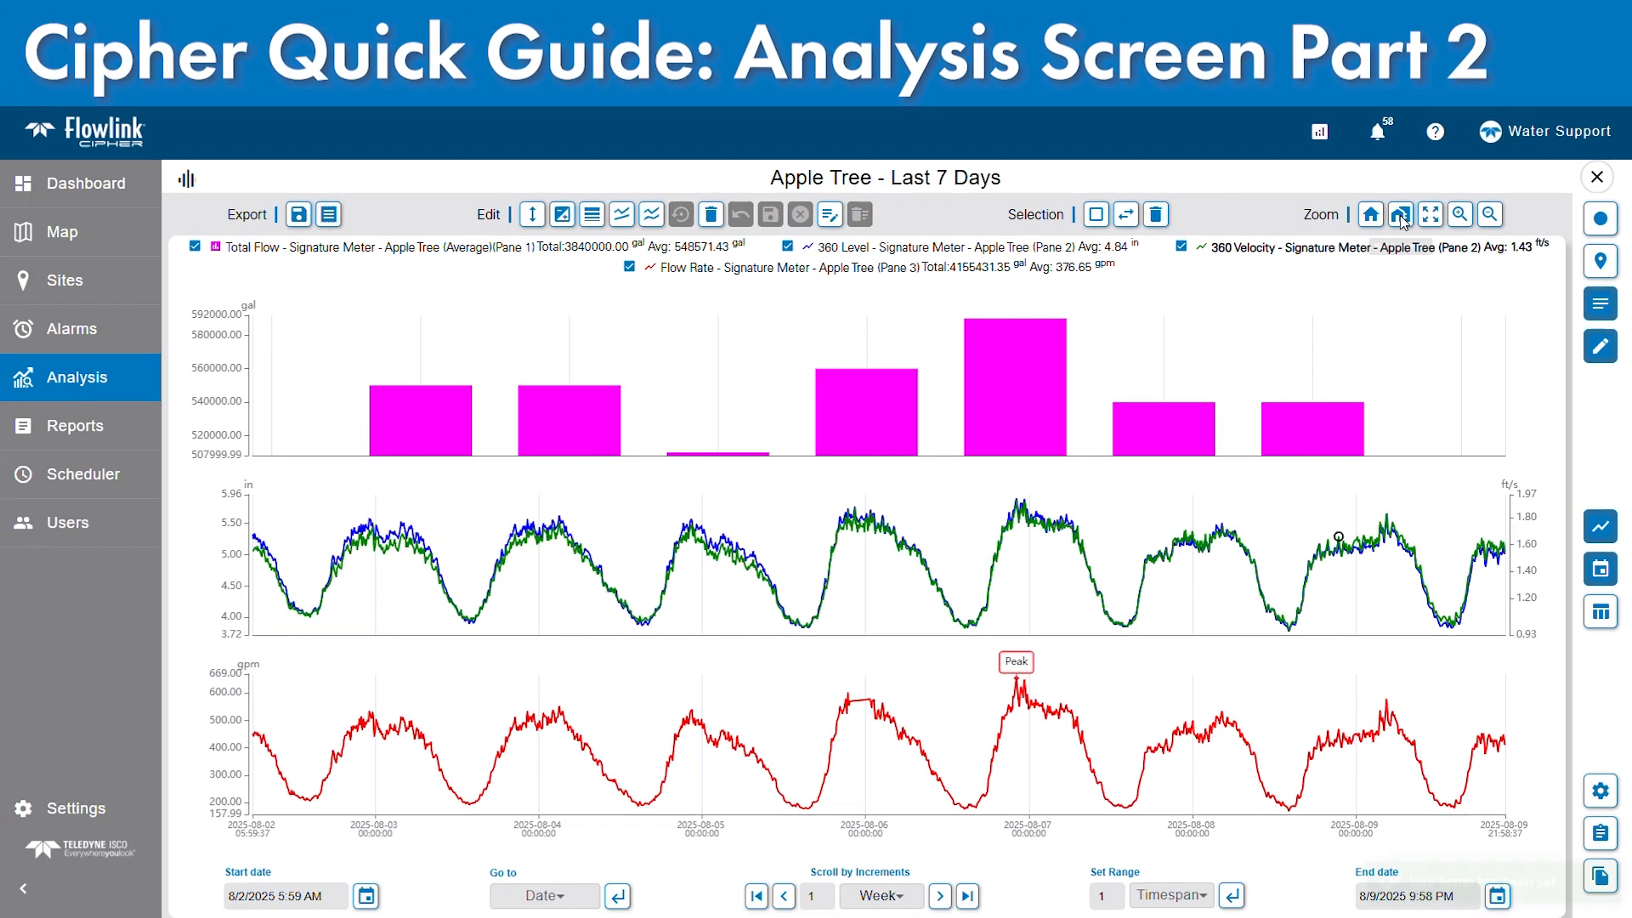
- Set the current graph view as home, move the graph to earlier dates, and return to the home view
{"action": "left_click", "coordinate": [1182, 198]}
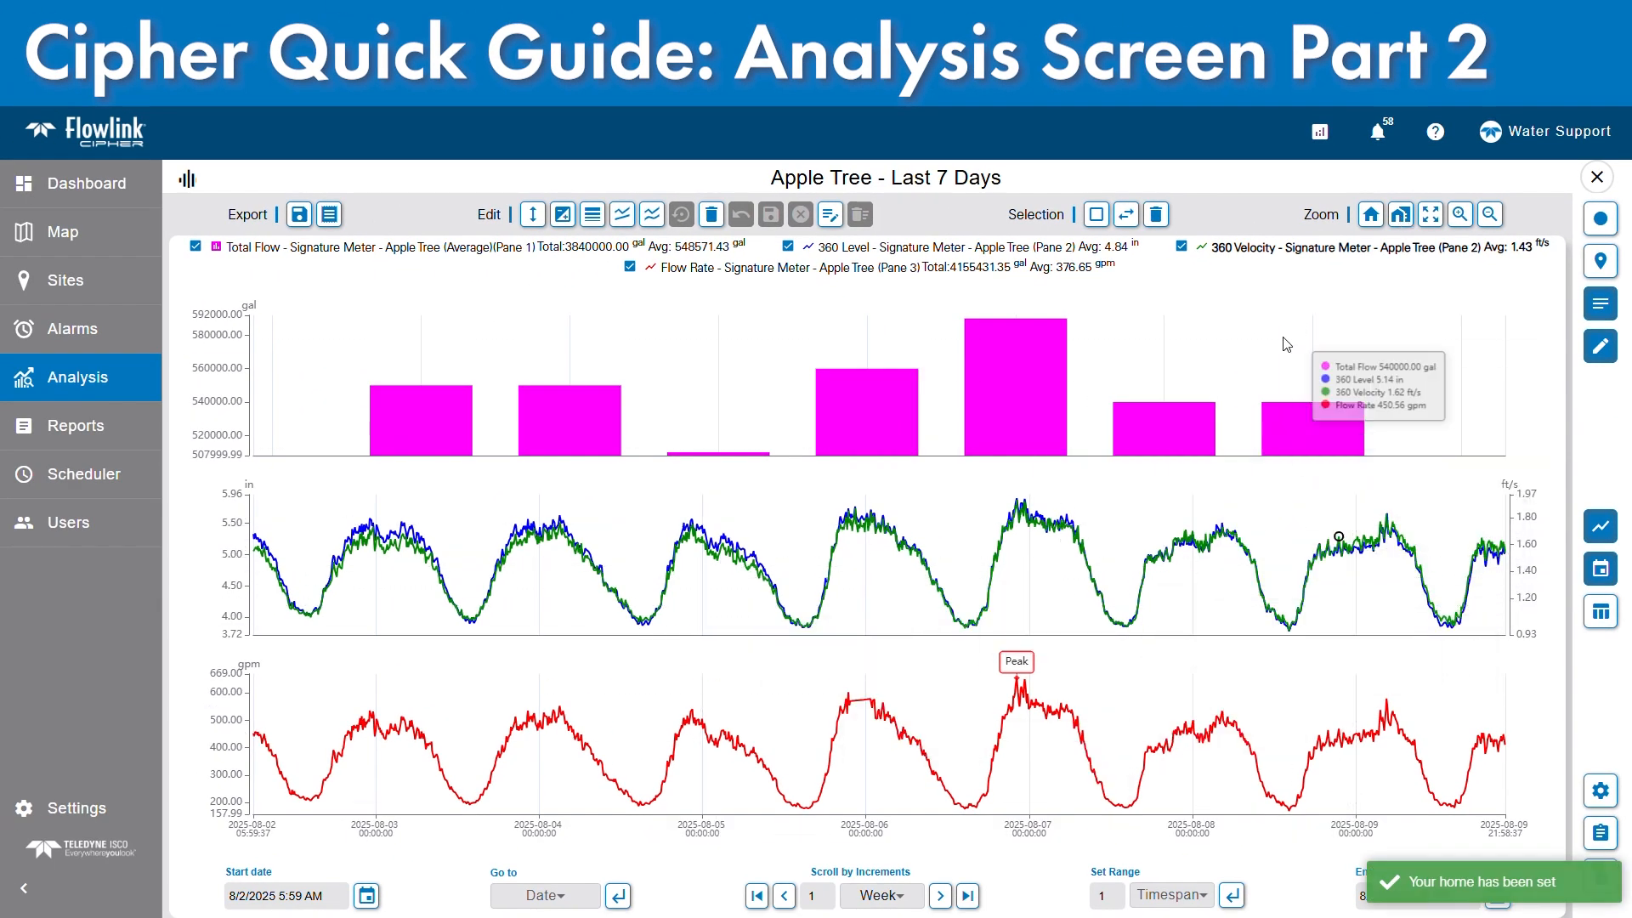
{"action": "left_click_drag", "start_coordinate": [722, 528], "coordinate": [1409, 538]}
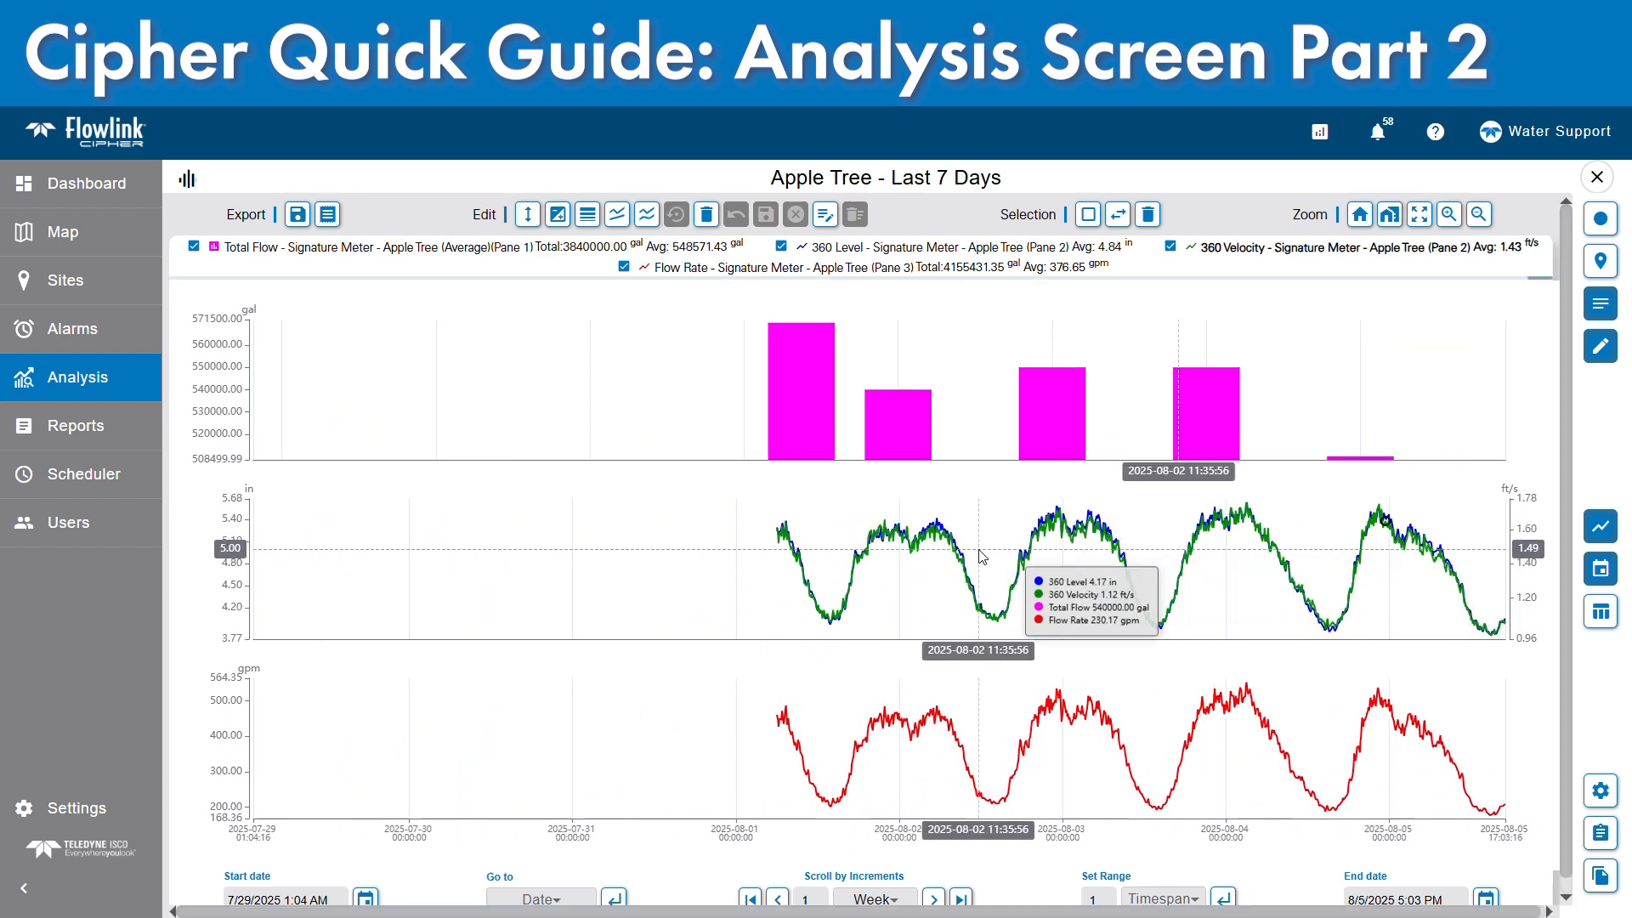
{"action": "scroll", "coordinate": [967, 529], "scroll_direction": "down", "scroll_amount": 6}
{"action": "scroll", "coordinate": [966, 528], "scroll_direction": "down", "scroll_amount": 9}
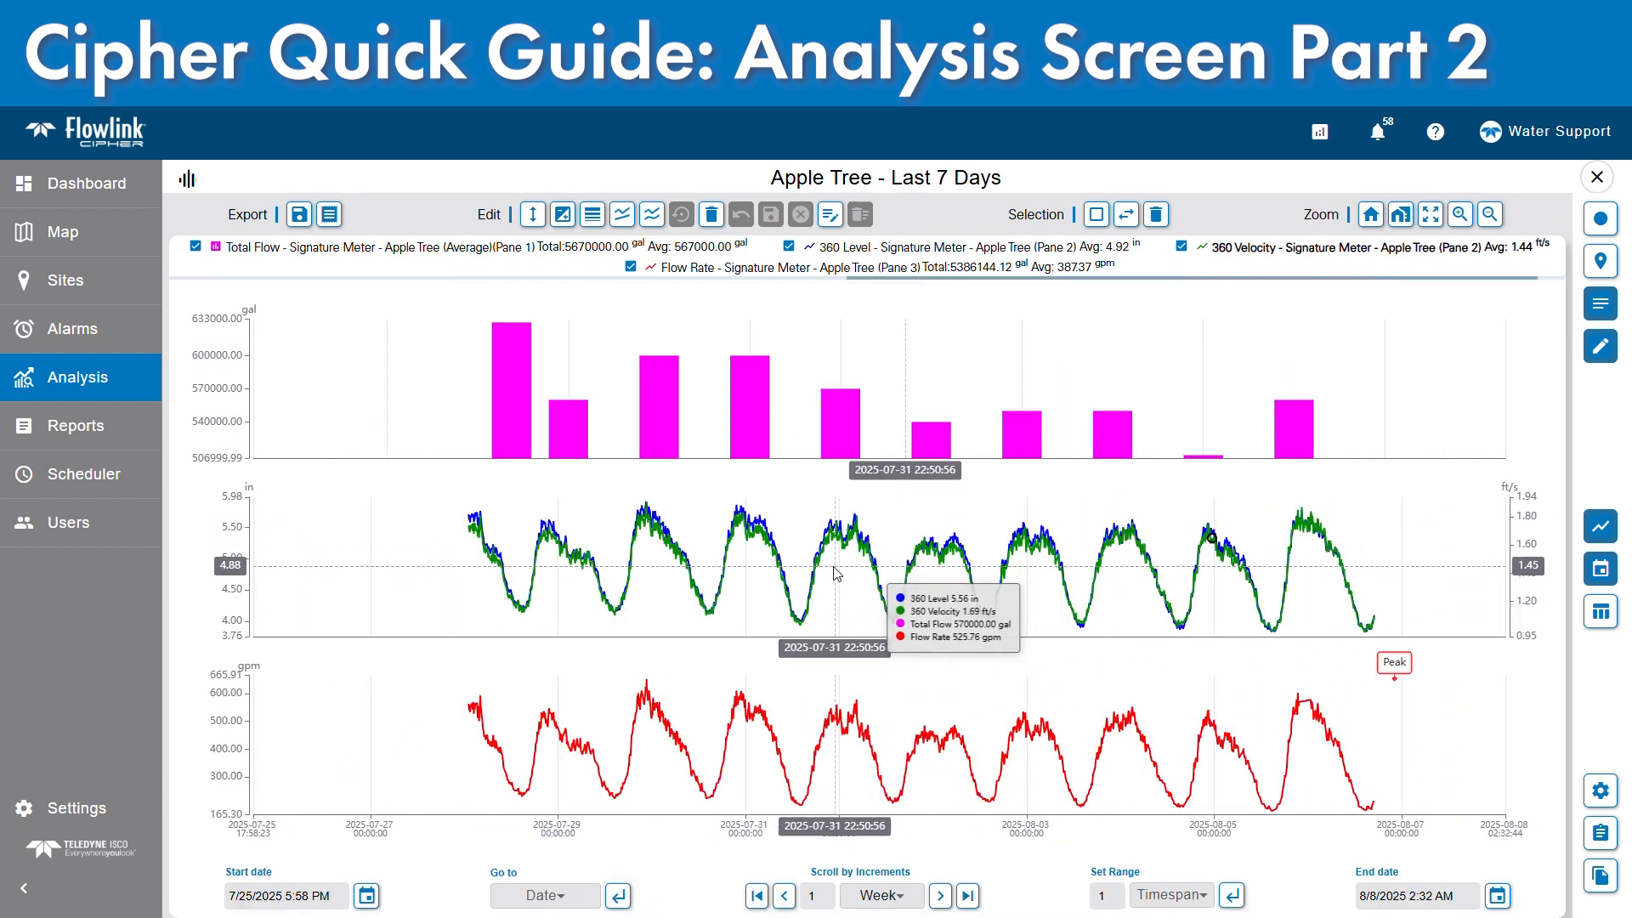
{"action": "left_click_drag", "start_coordinate": [833, 564], "coordinate": [1110, 565]}
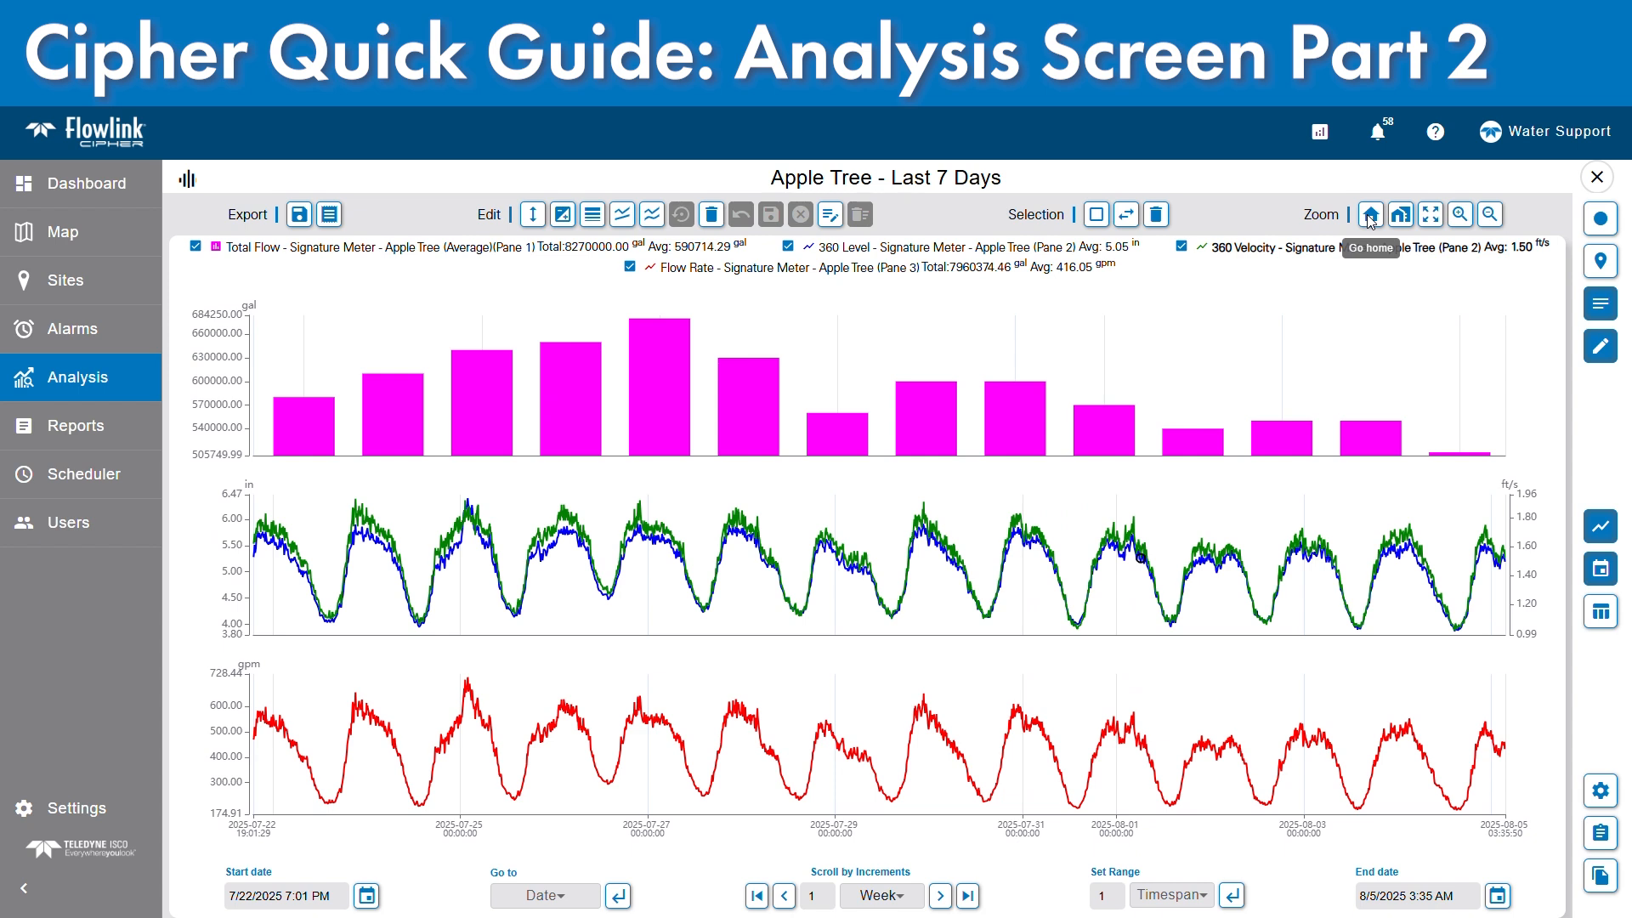
{"action": "left_click", "coordinate": [1371, 216]}
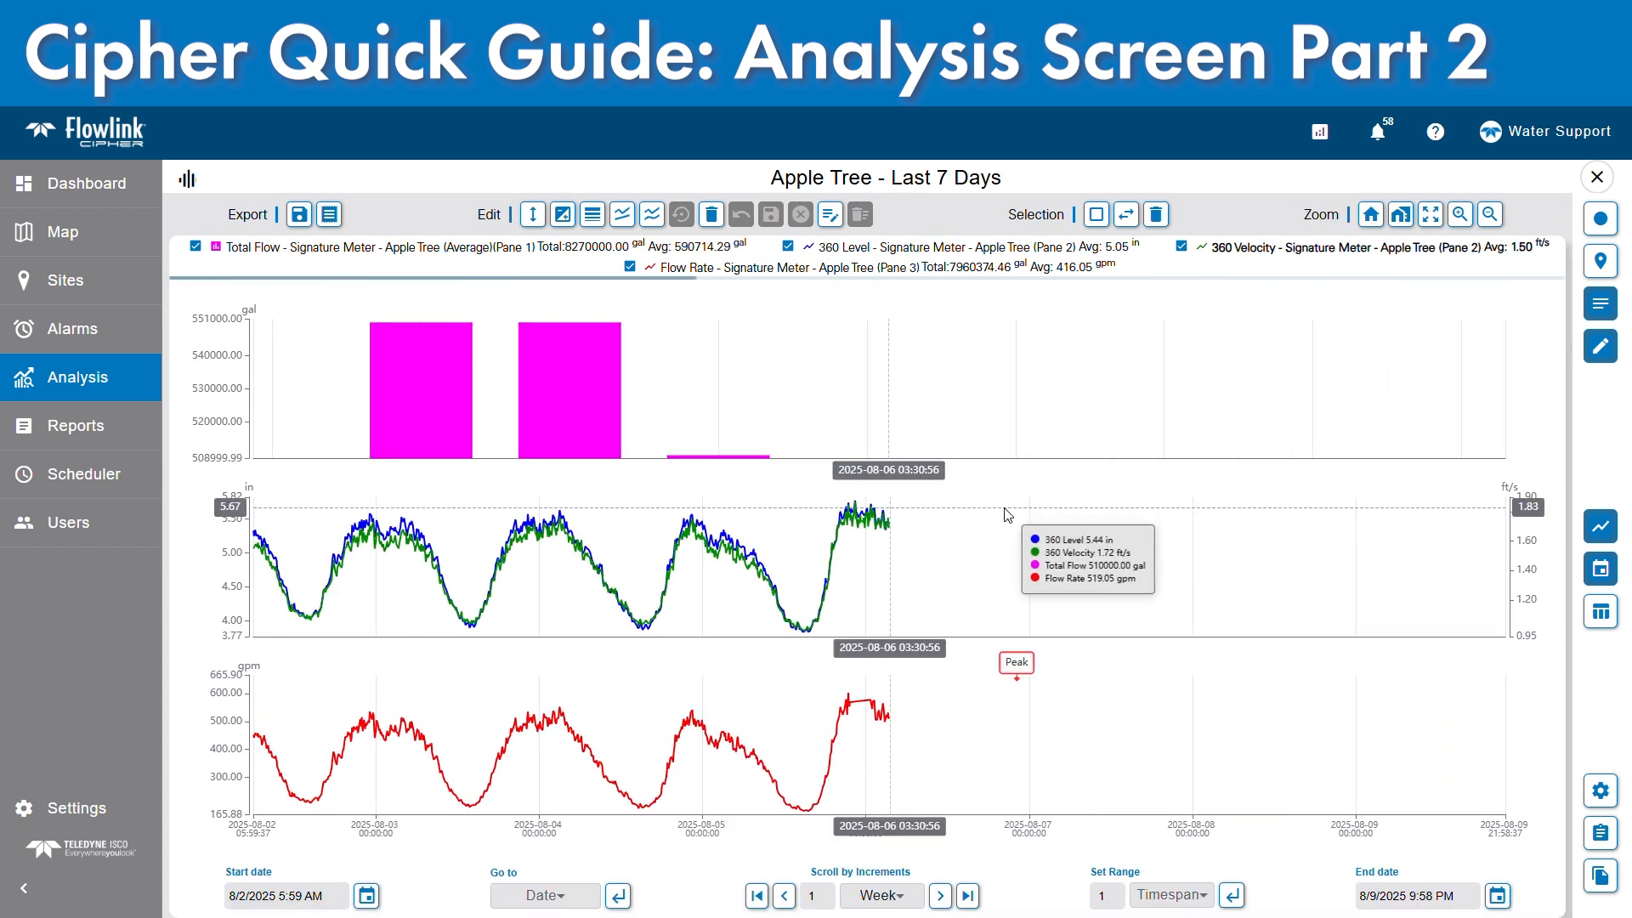
- Turn off graph editing and view the graph's full extent before returning to the home view
{"action": "left_click", "coordinate": [1601, 350]}
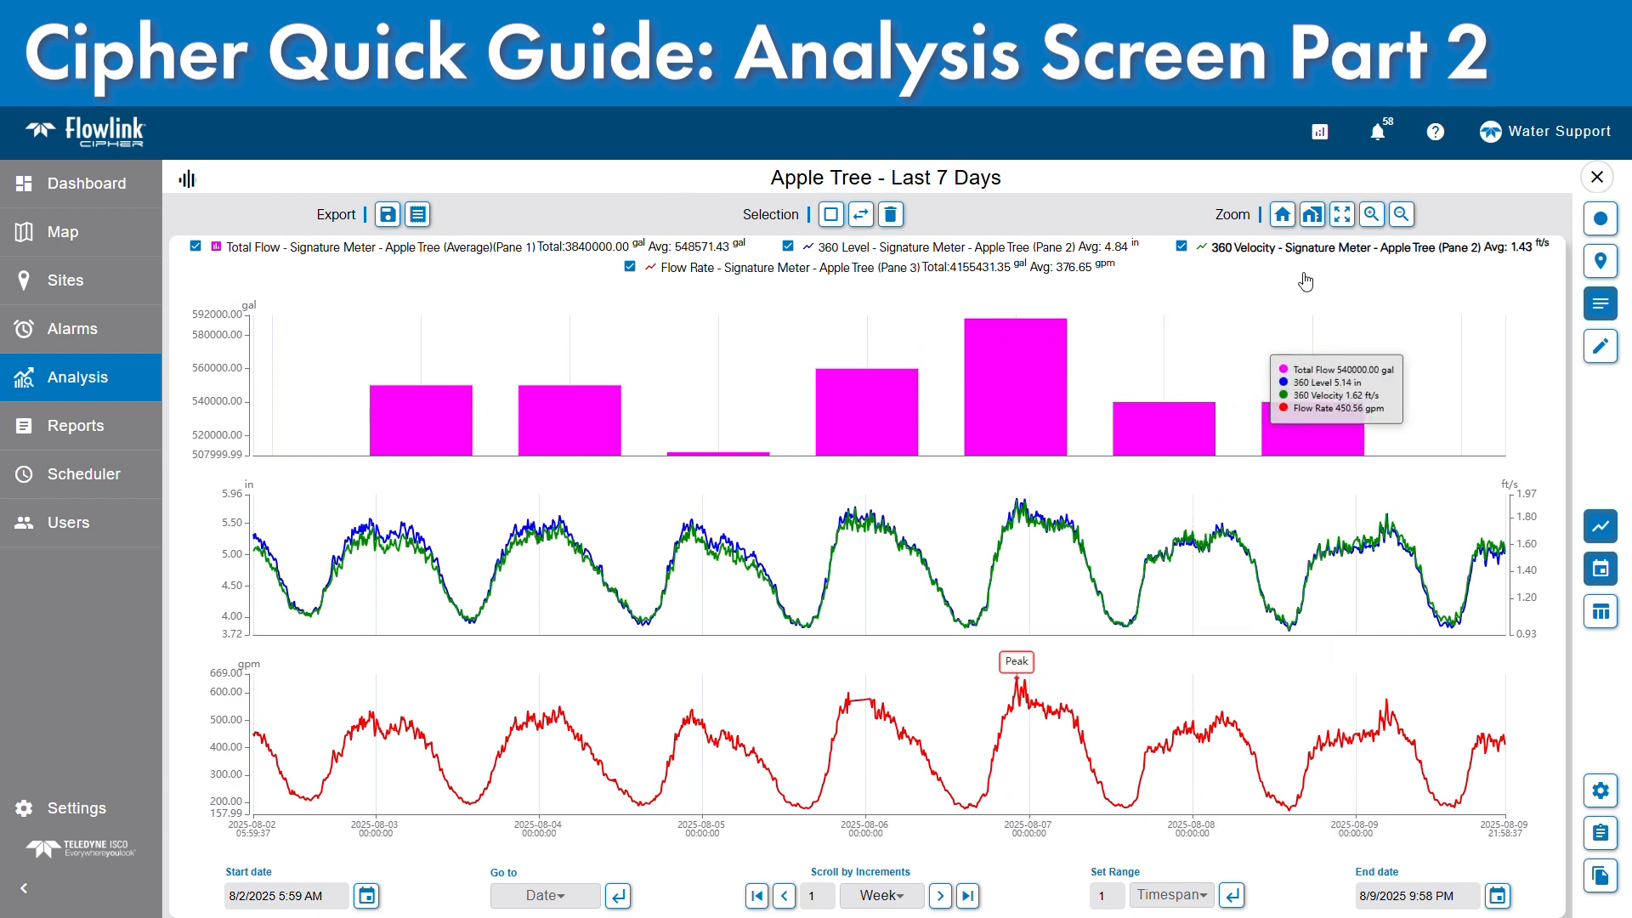
{"action": "left_click", "coordinate": [1342, 215]}
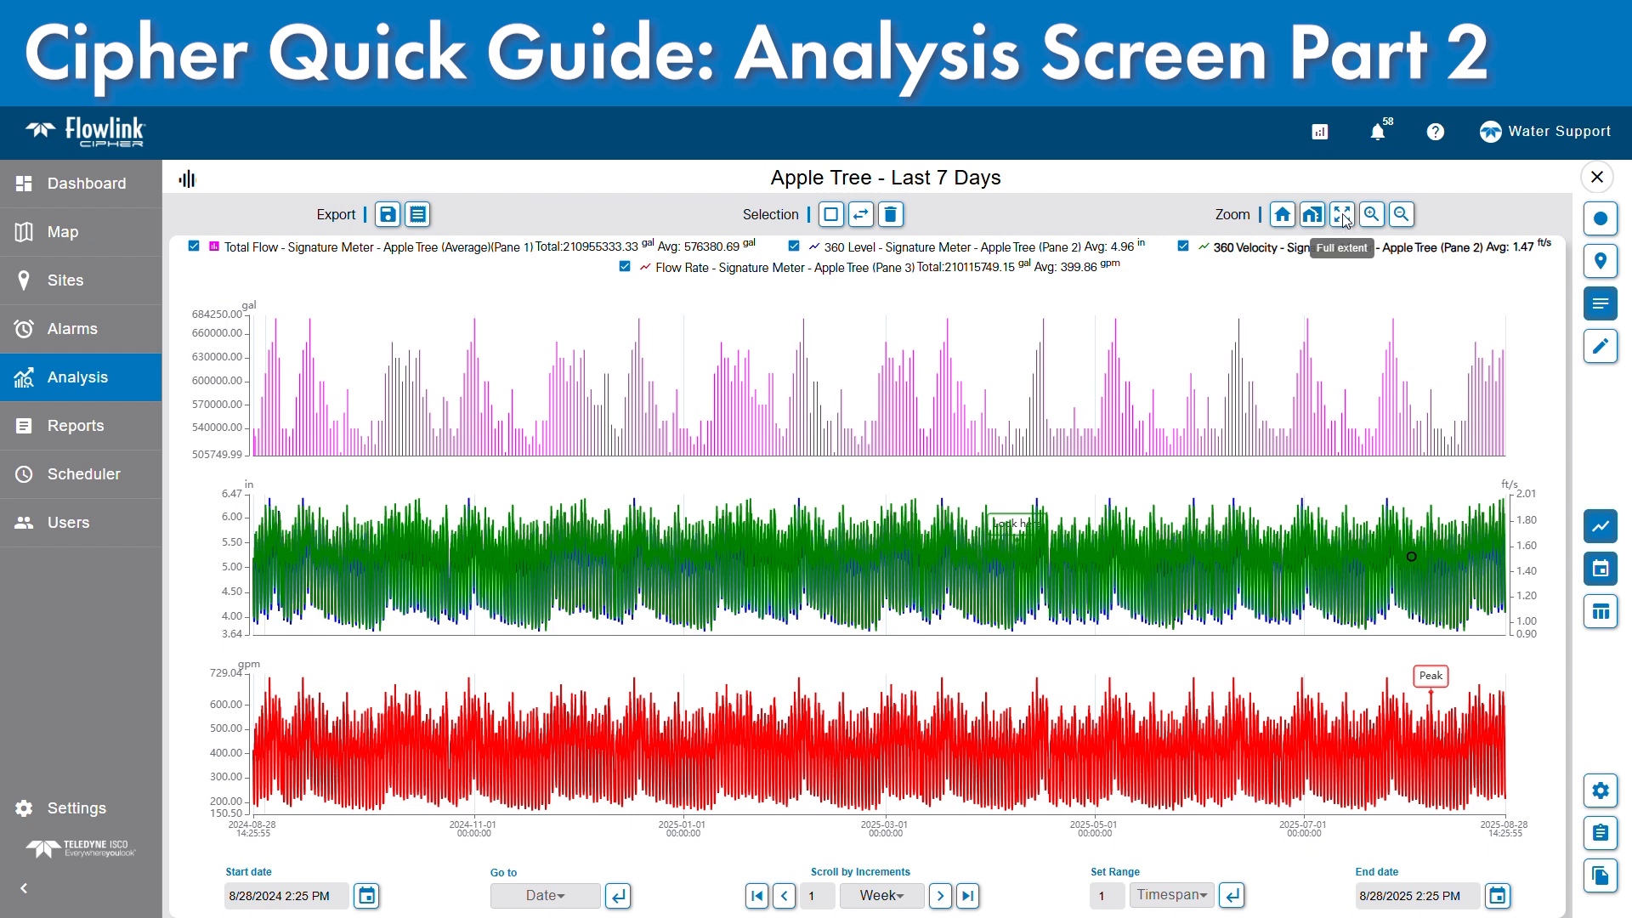
{"action": "left_click", "coordinate": [1283, 219]}
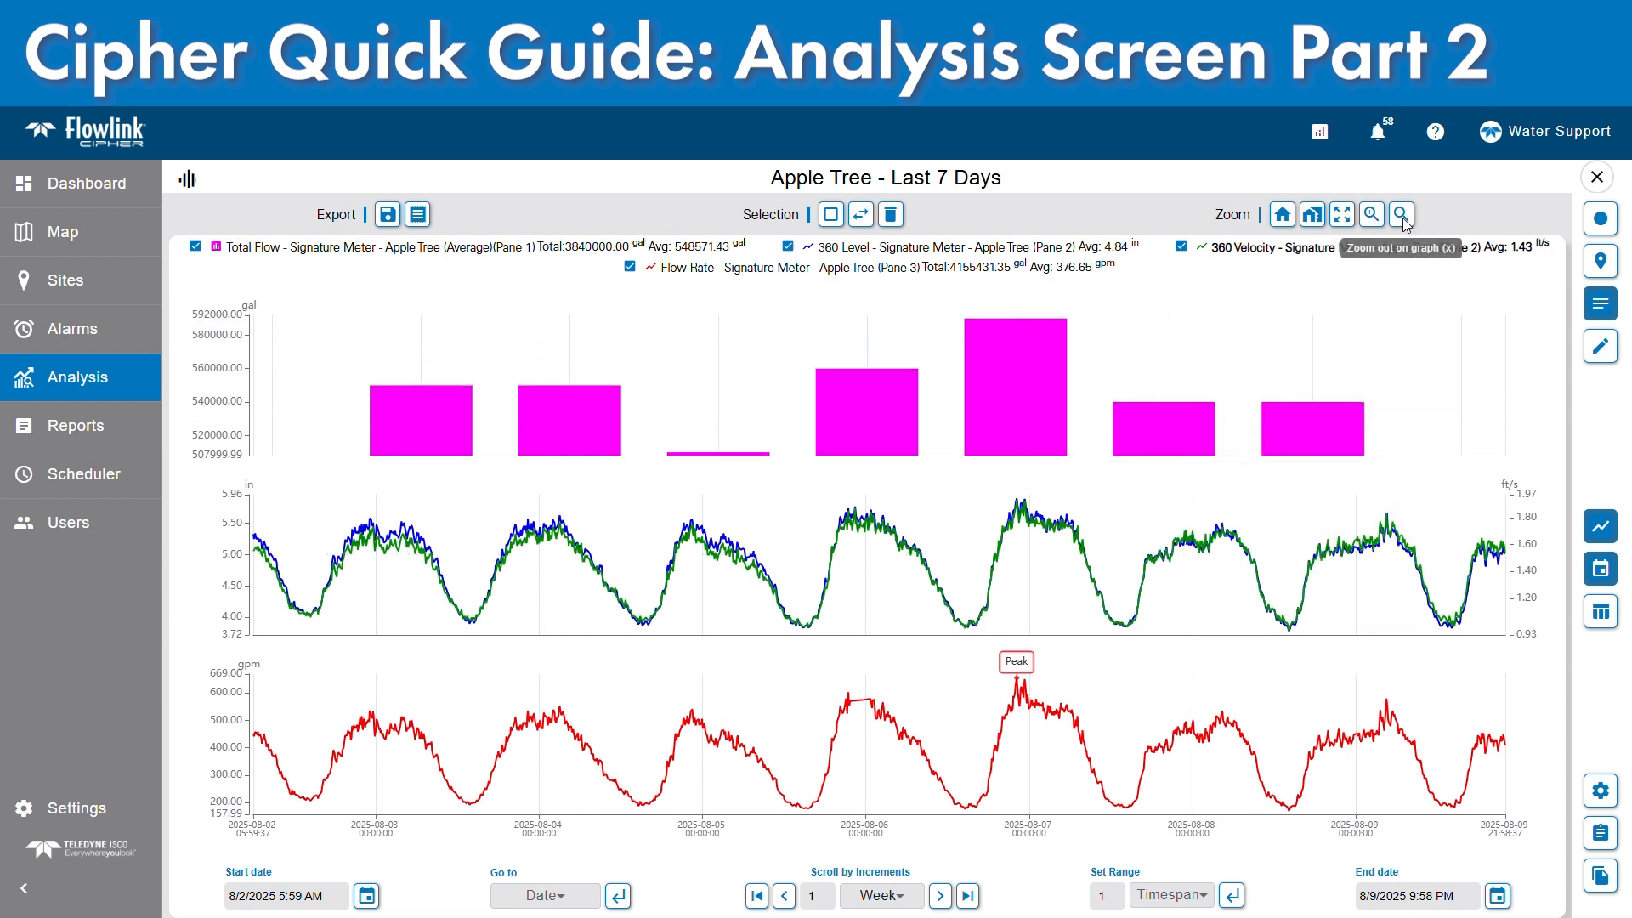
- Zoom in on the graph from about August 4 to August 6, 2025, and zoom back out past the full week
{"action": "left_click", "coordinate": [1371, 217]}
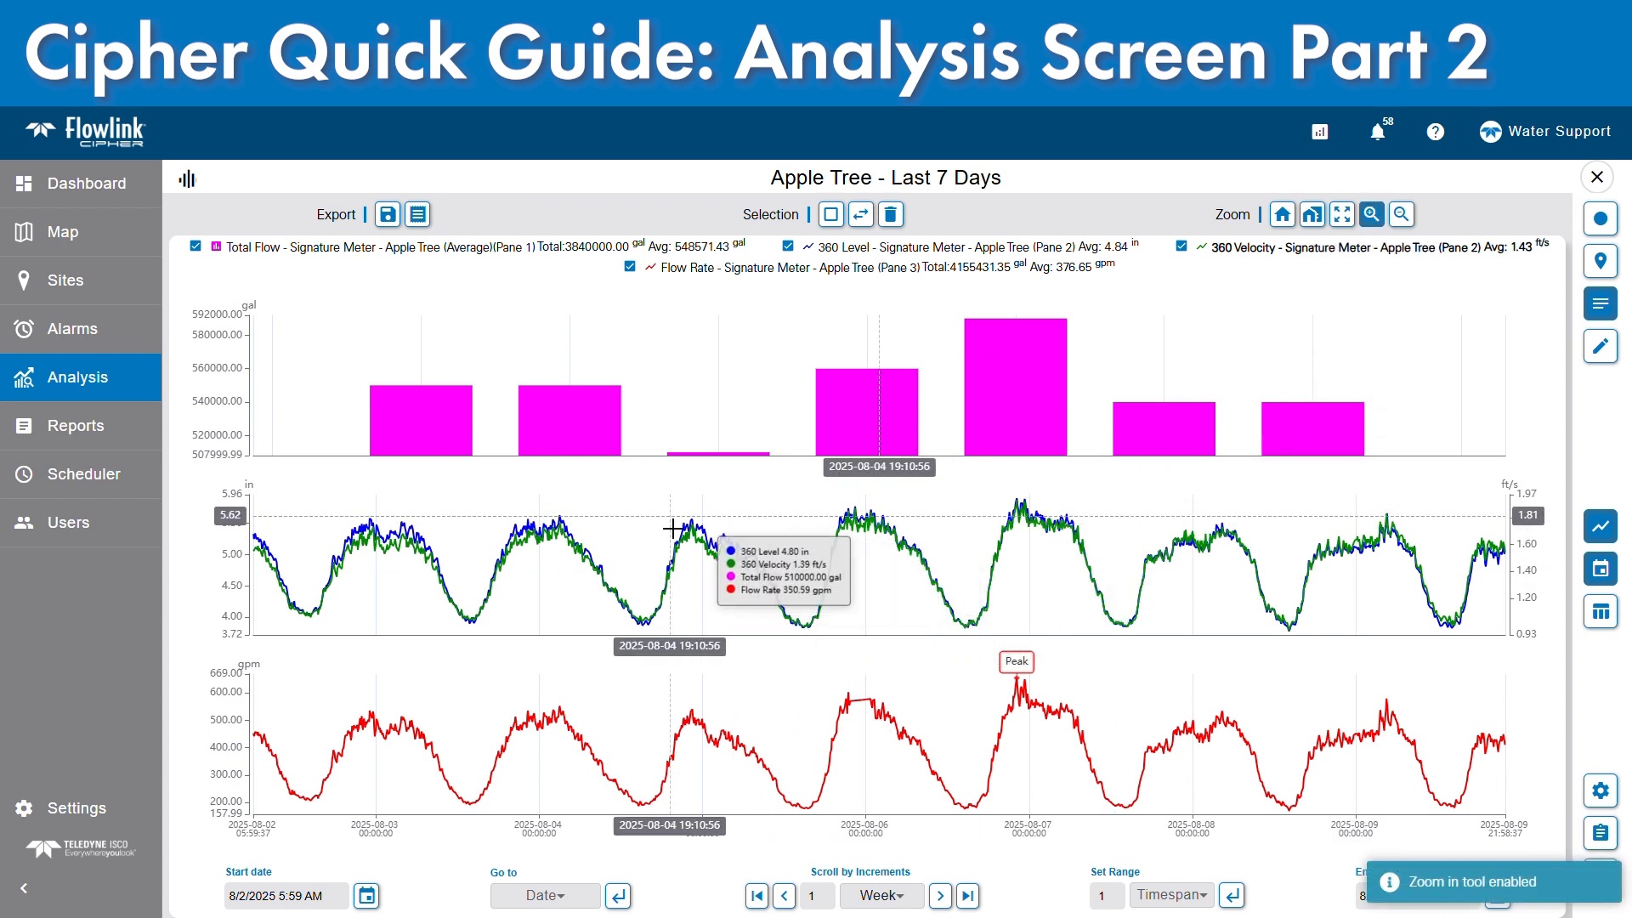
{"action": "left_click_drag", "start_coordinate": [646, 548], "coordinate": [913, 522]}
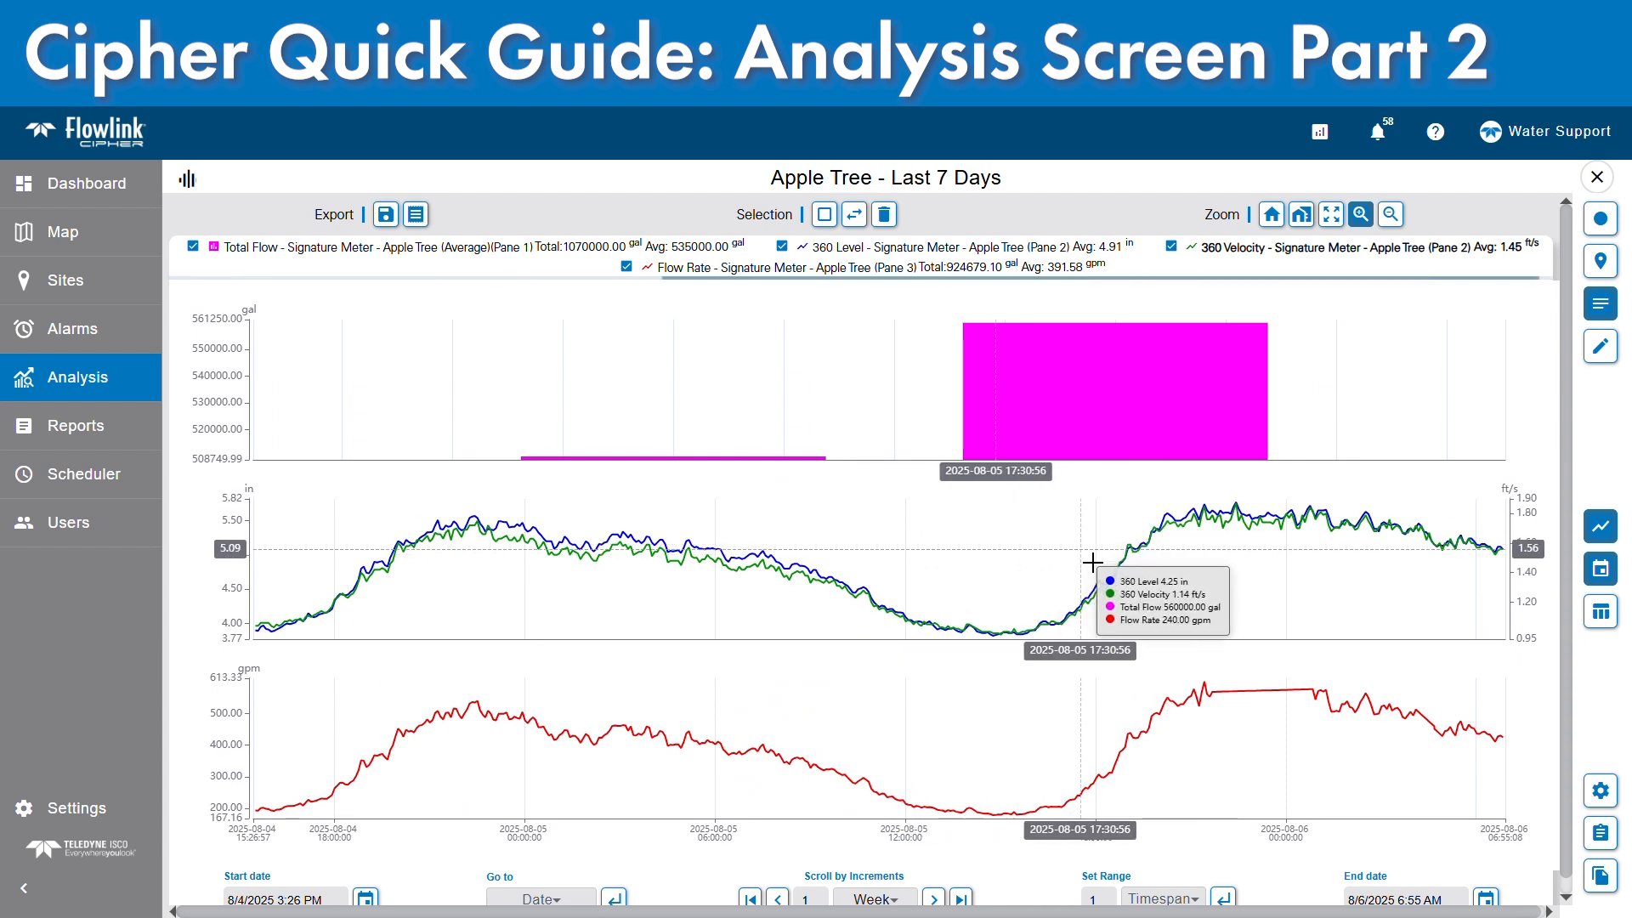
{"action": "left_click", "coordinate": [1374, 218]}
{"action": "left_click", "coordinate": [1402, 219]}
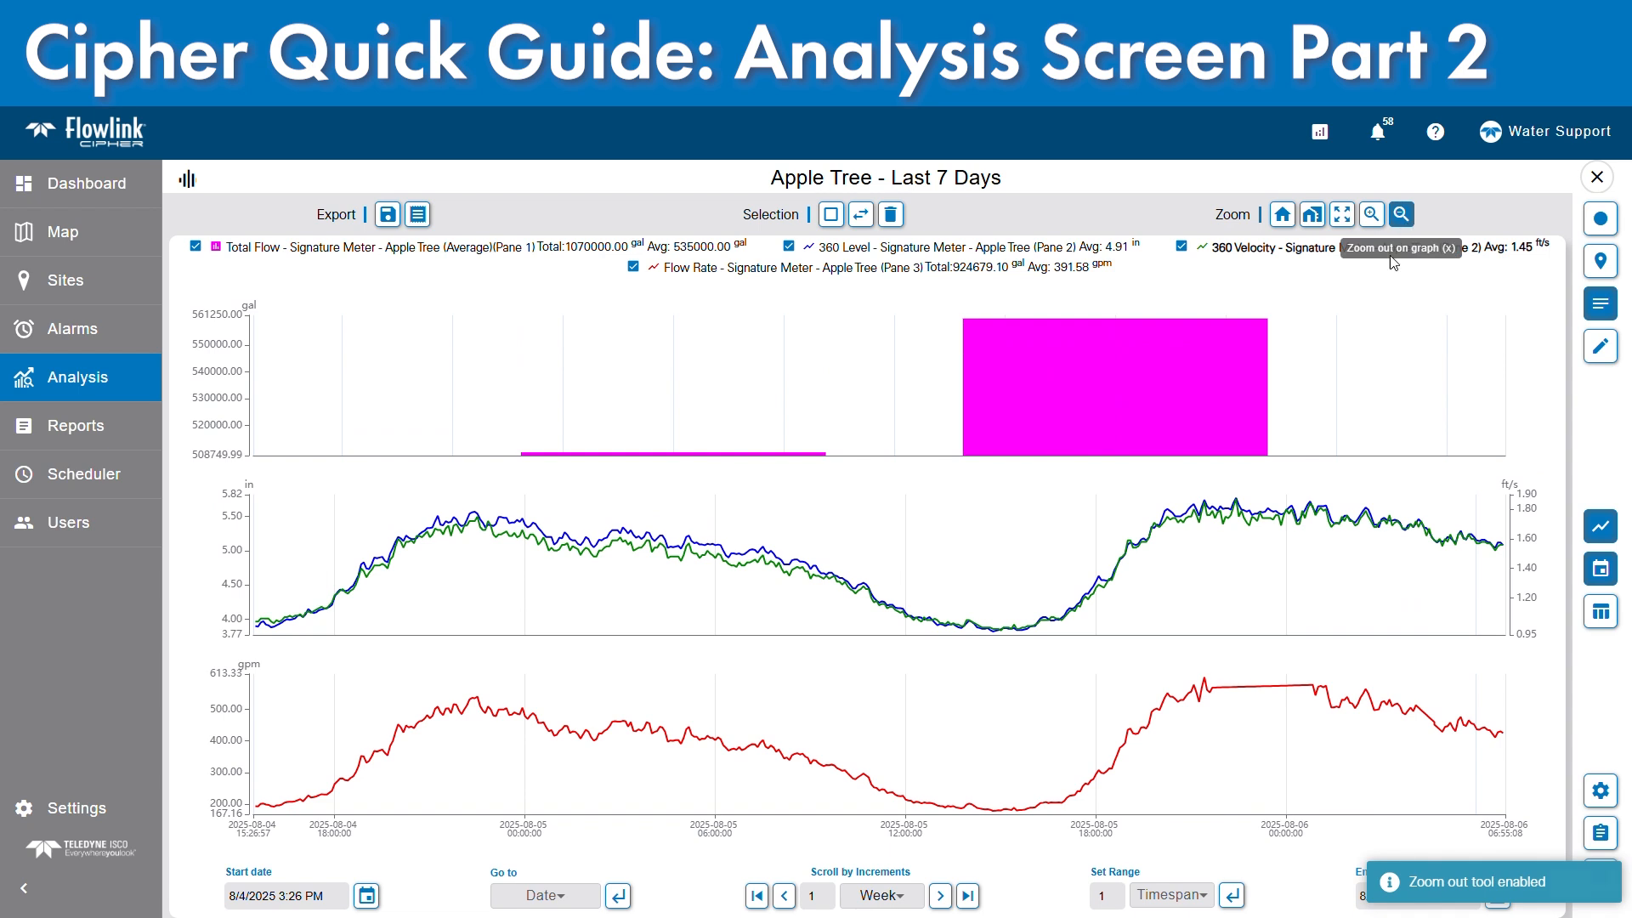
{"action": "left_click", "coordinate": [962, 525]}
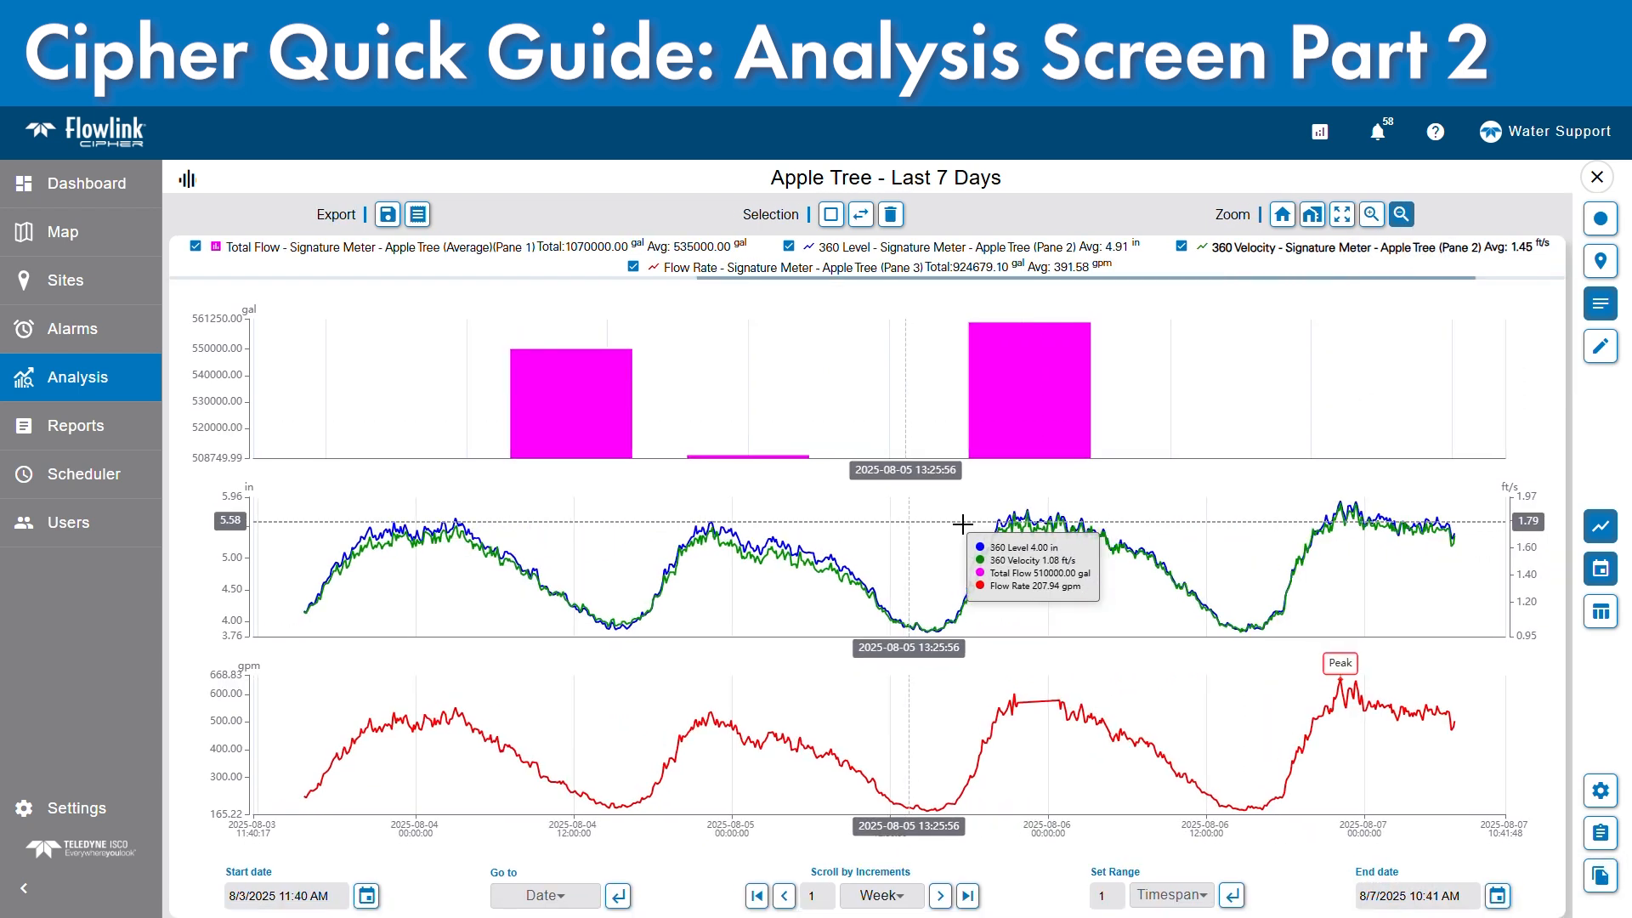
{"action": "left_click", "coordinate": [962, 525]}
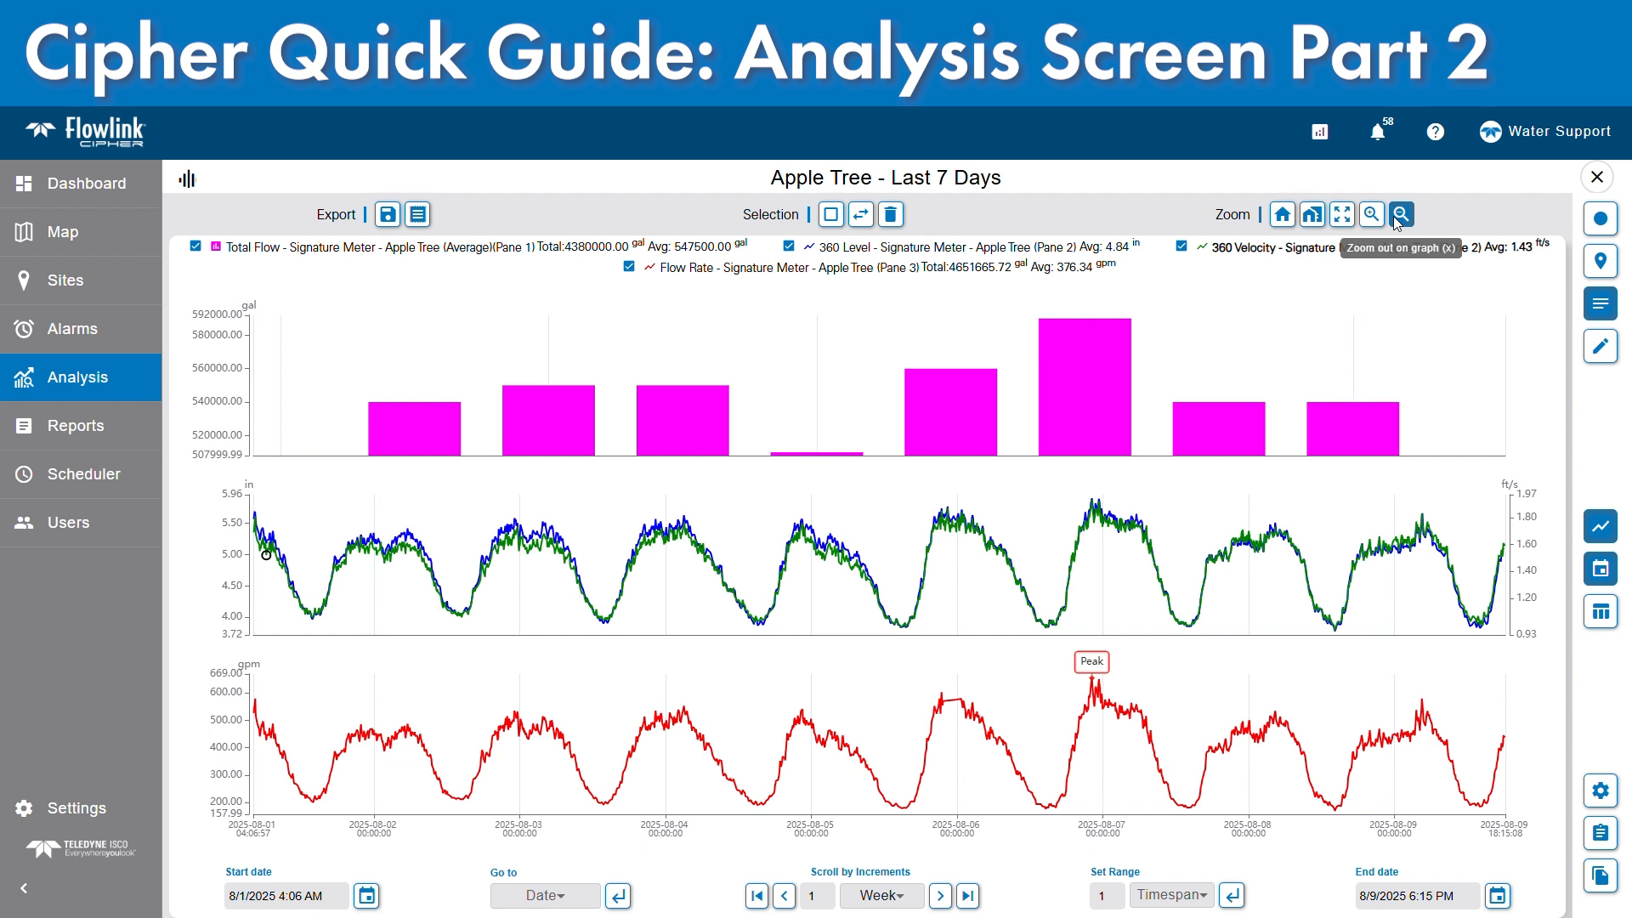
- Save the graph's configuration and reopen the "Apple Tree - Last 7 Days" graph from the saved graphs
{"action": "left_click", "coordinate": [1600, 791]}
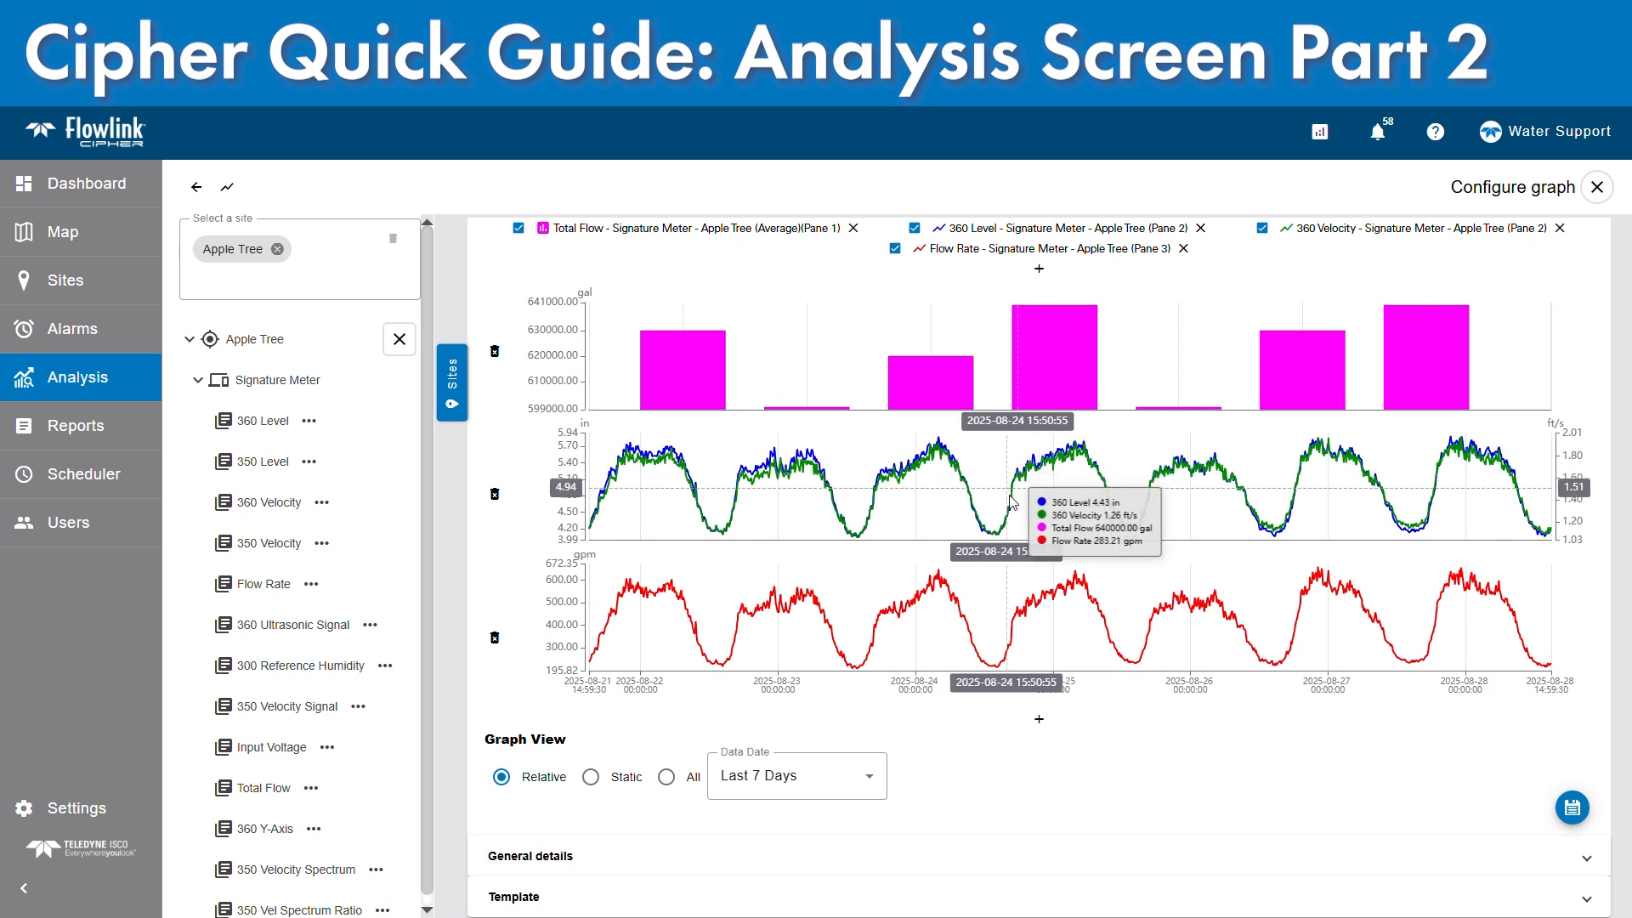
{"action": "left_click", "coordinate": [1578, 816]}
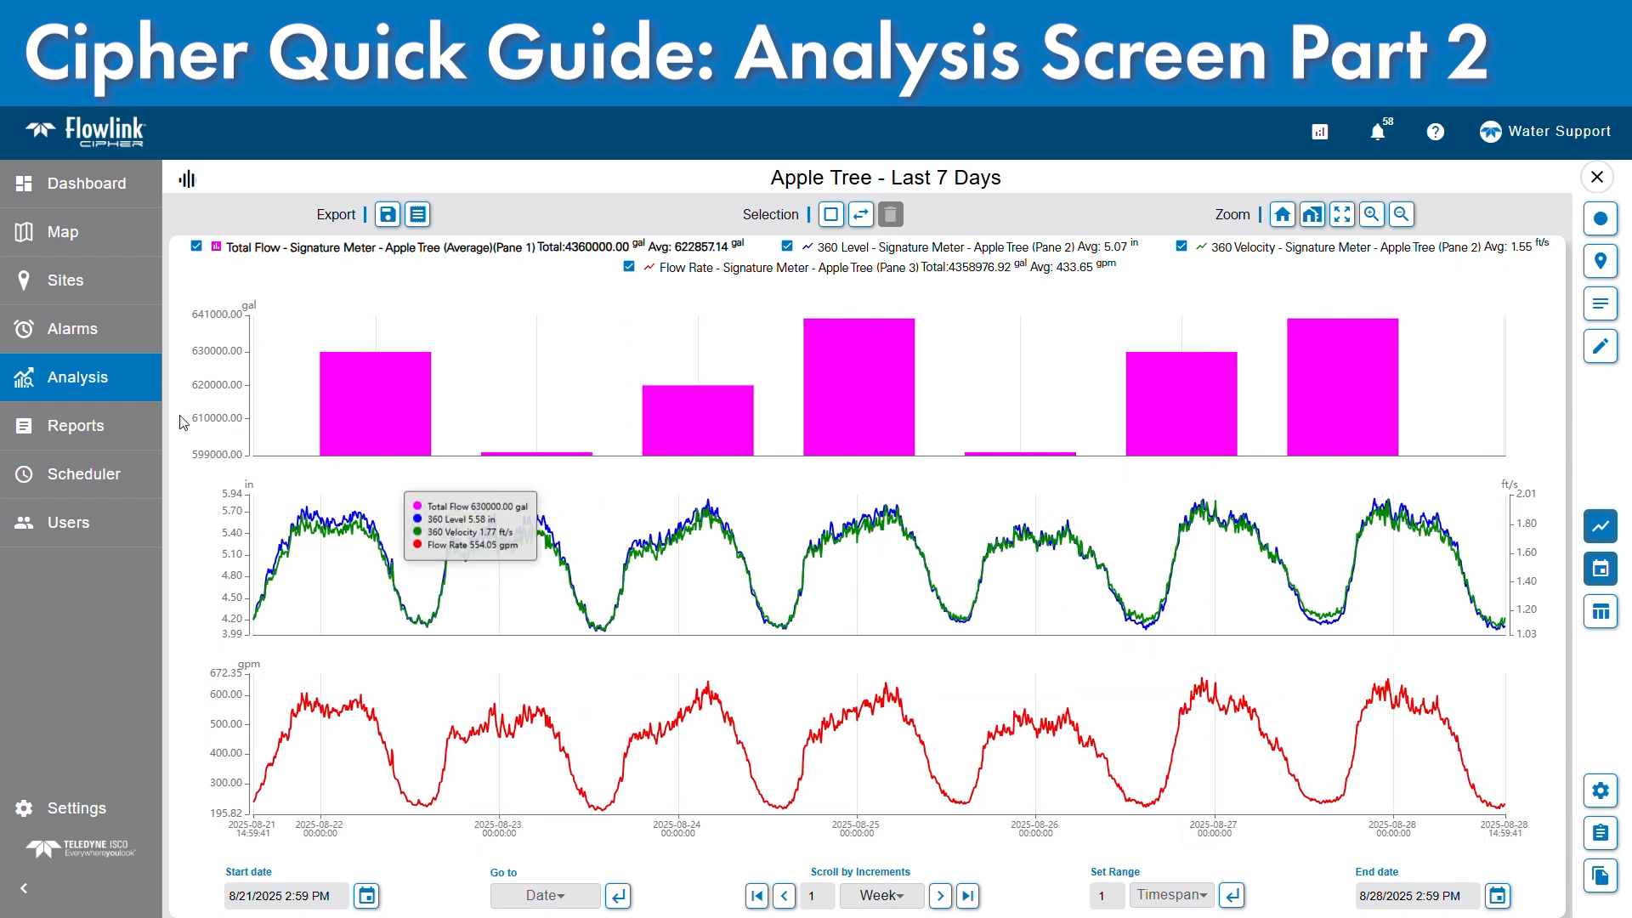
{"action": "left_click", "coordinate": [59, 396]}
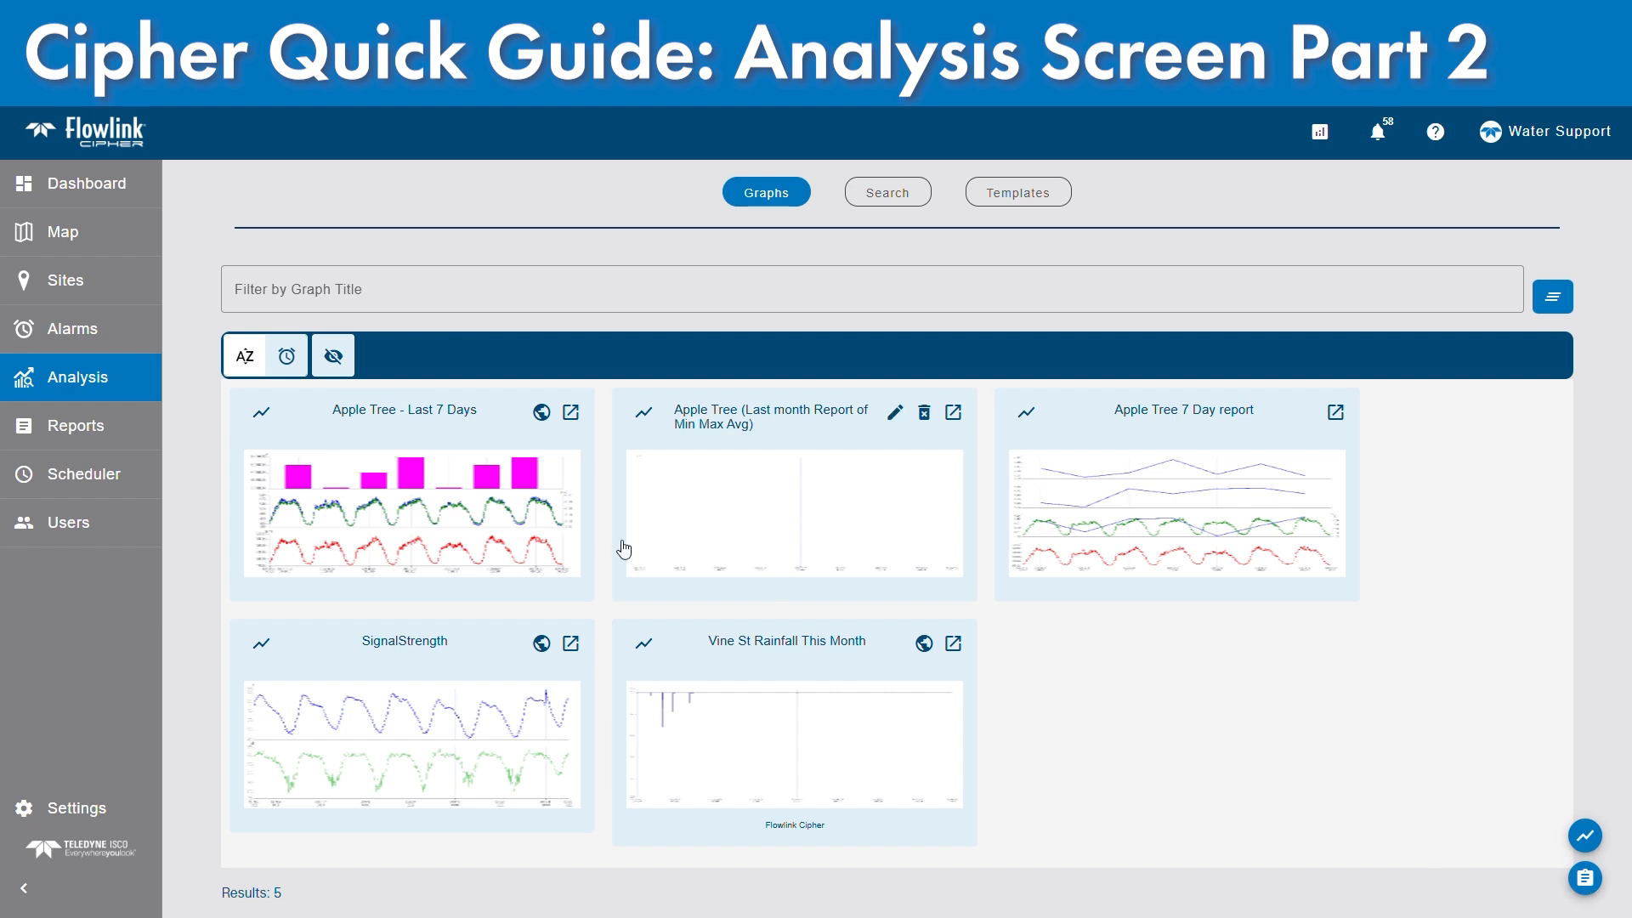
{"action": "left_click", "coordinate": [400, 515]}
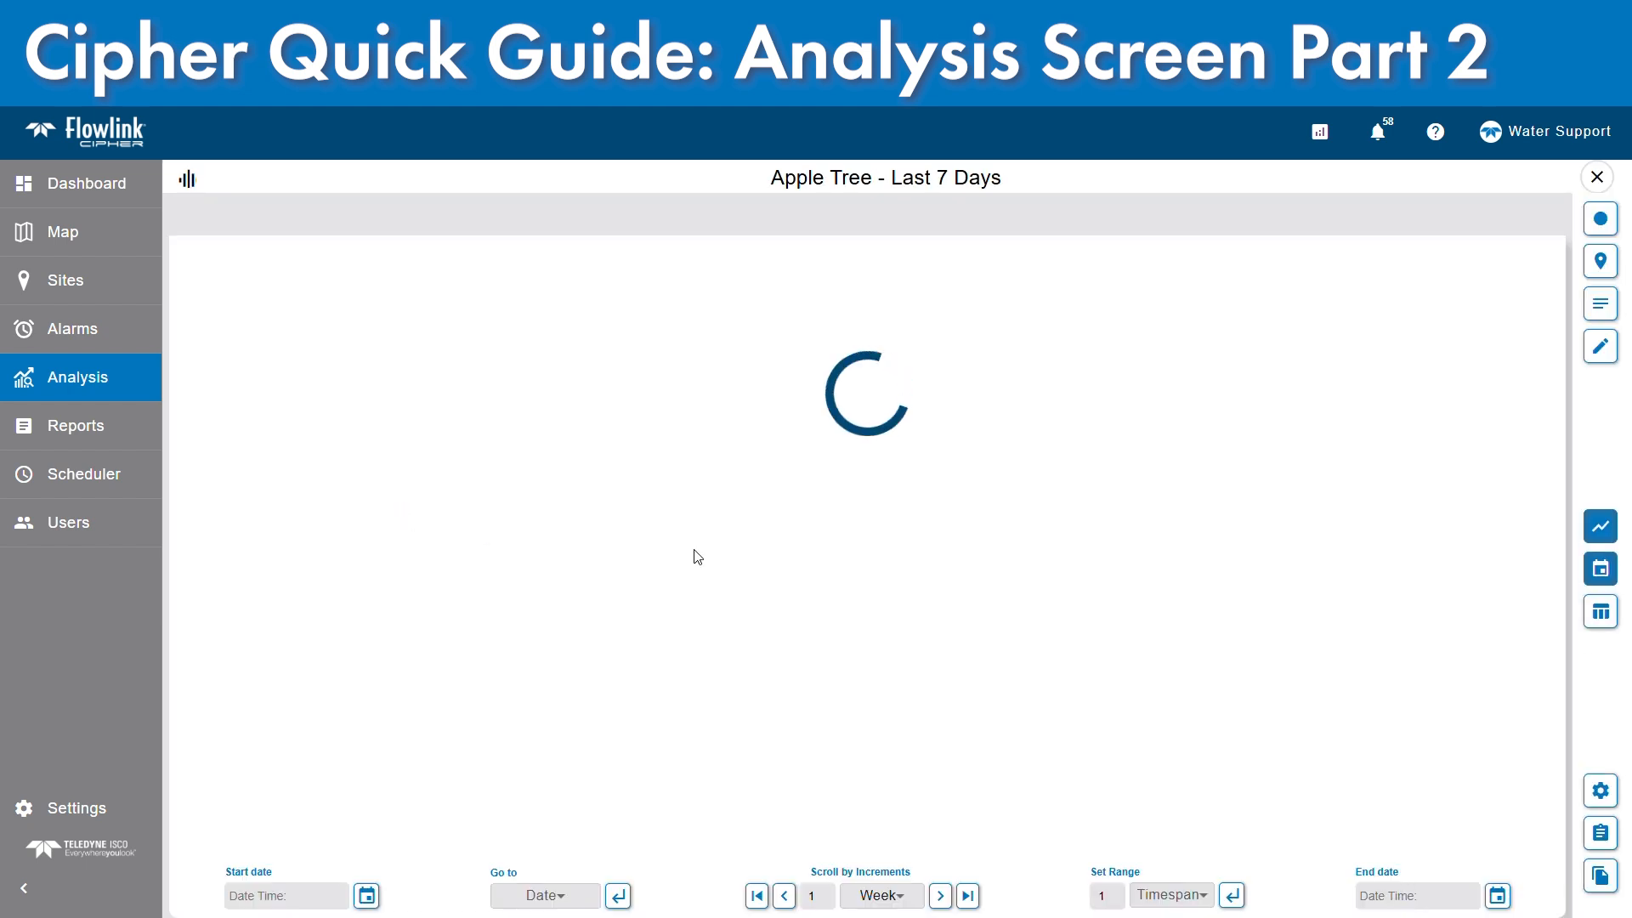
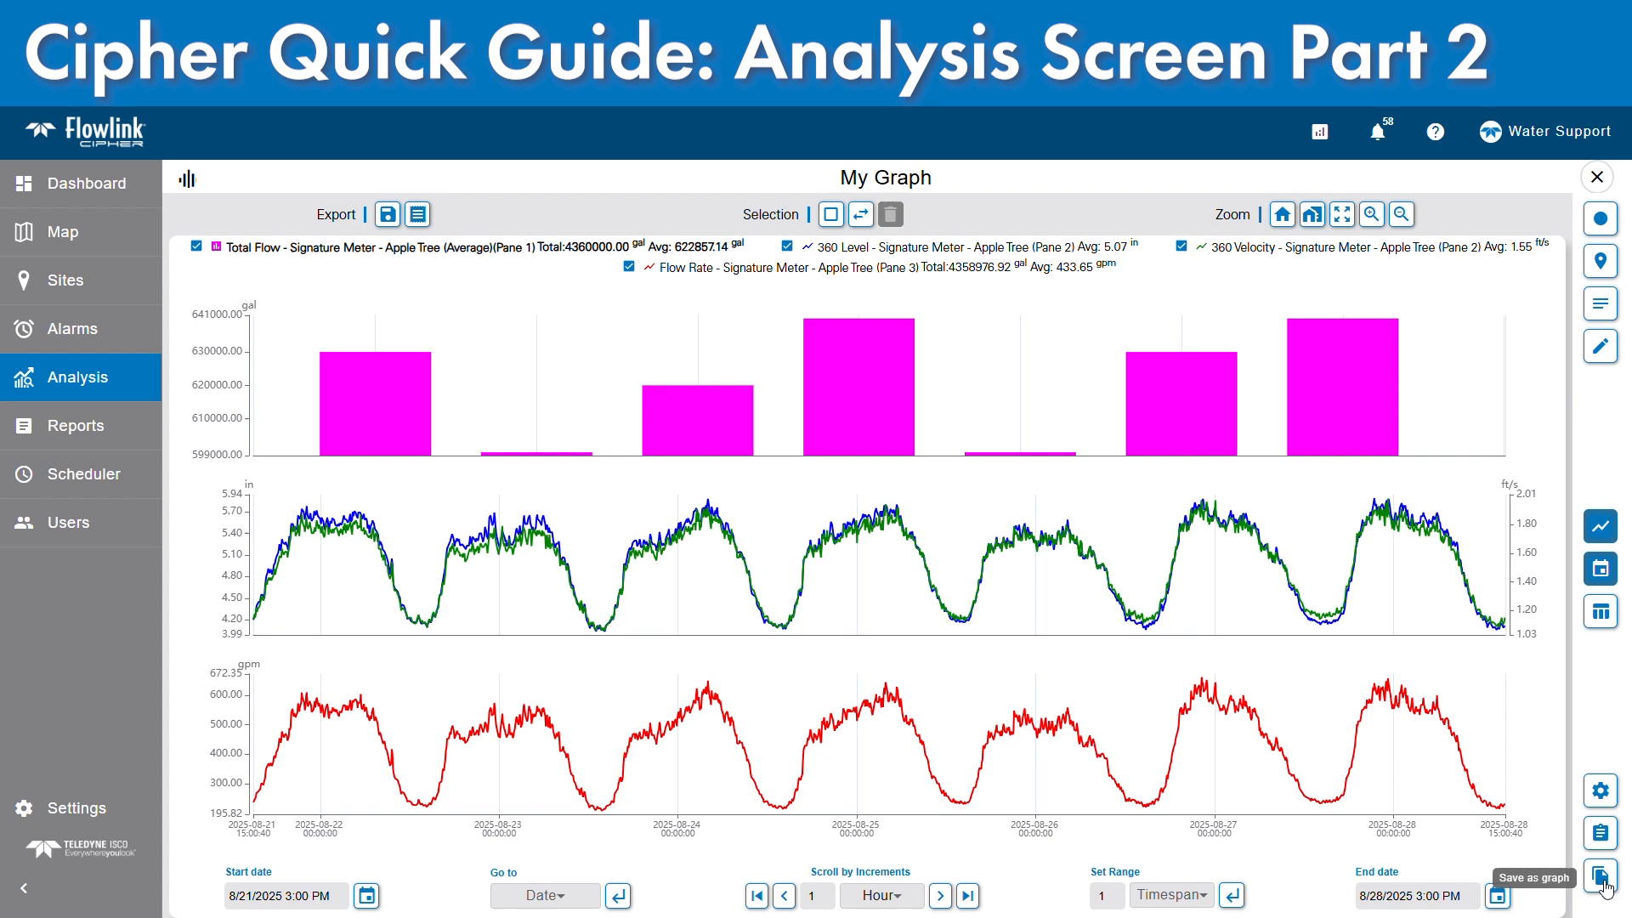
- Delete the Total Flow pane from My Graph, save the configuration, and reopen My Graph from the saved graphs
{"action": "left_click", "coordinate": [1602, 791]}
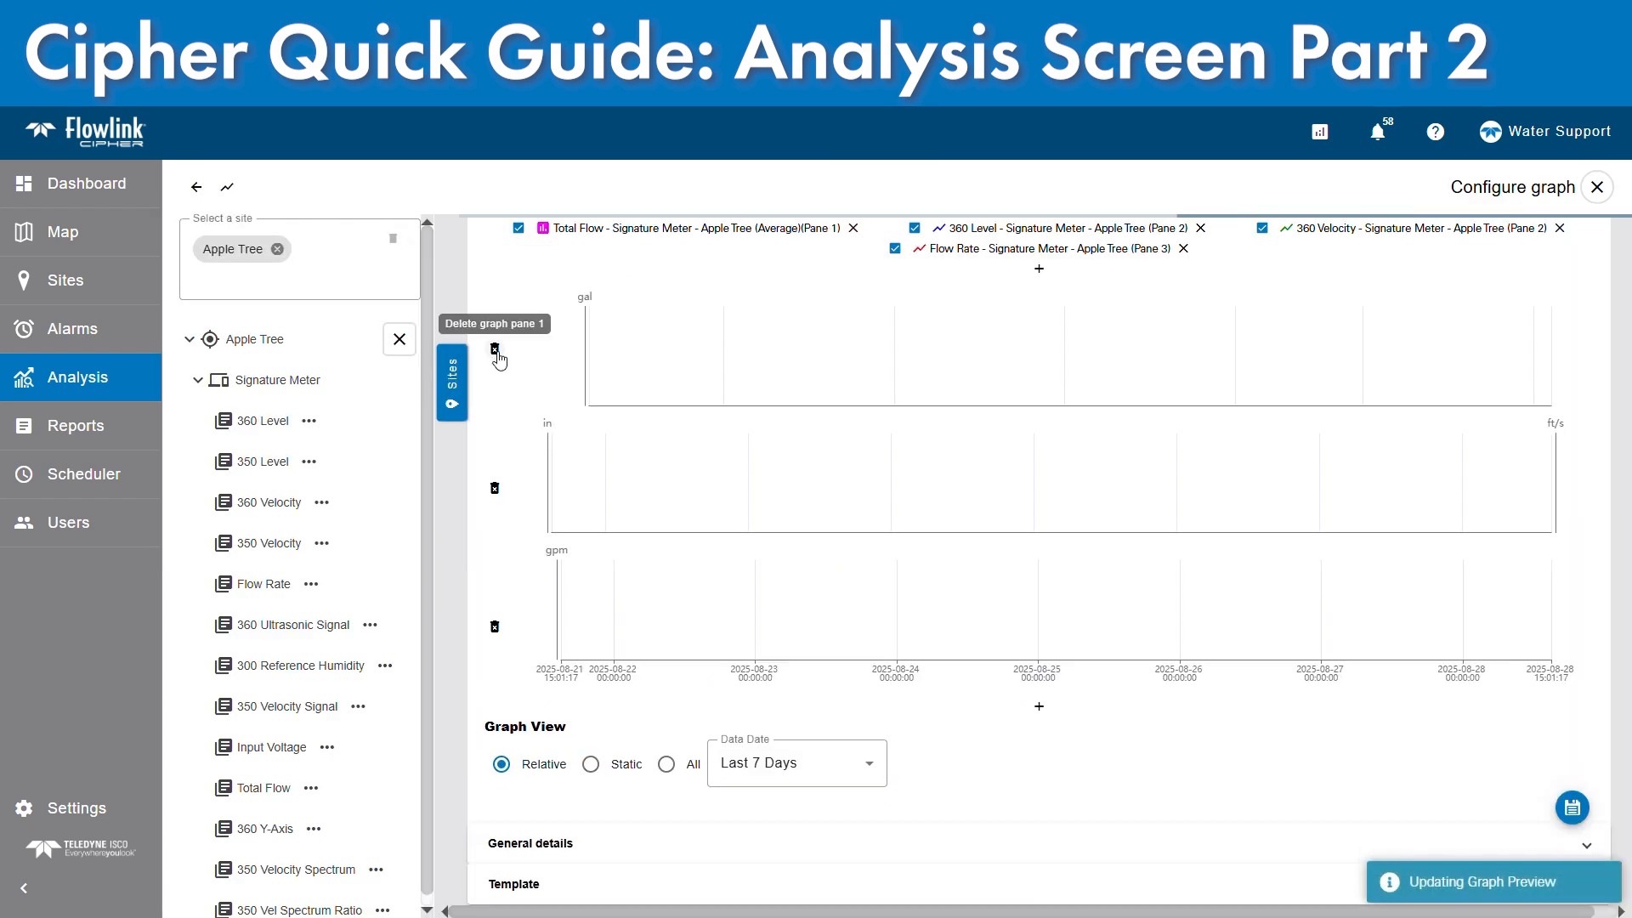
{"action": "left_click", "coordinate": [495, 353]}
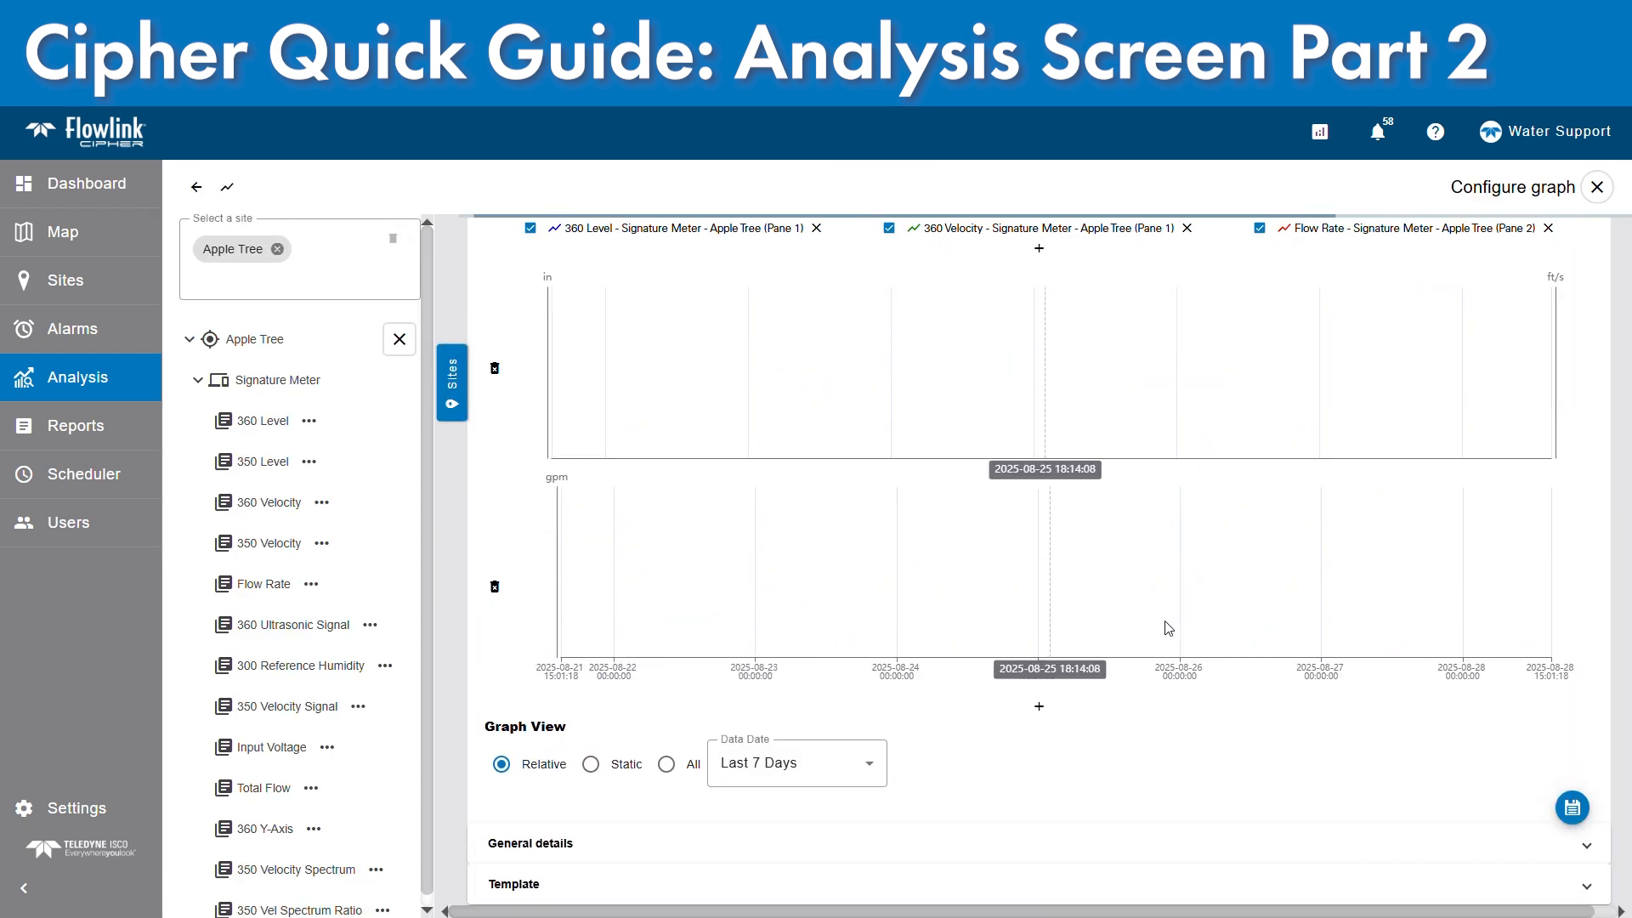
{"action": "left_click", "coordinate": [1572, 807]}
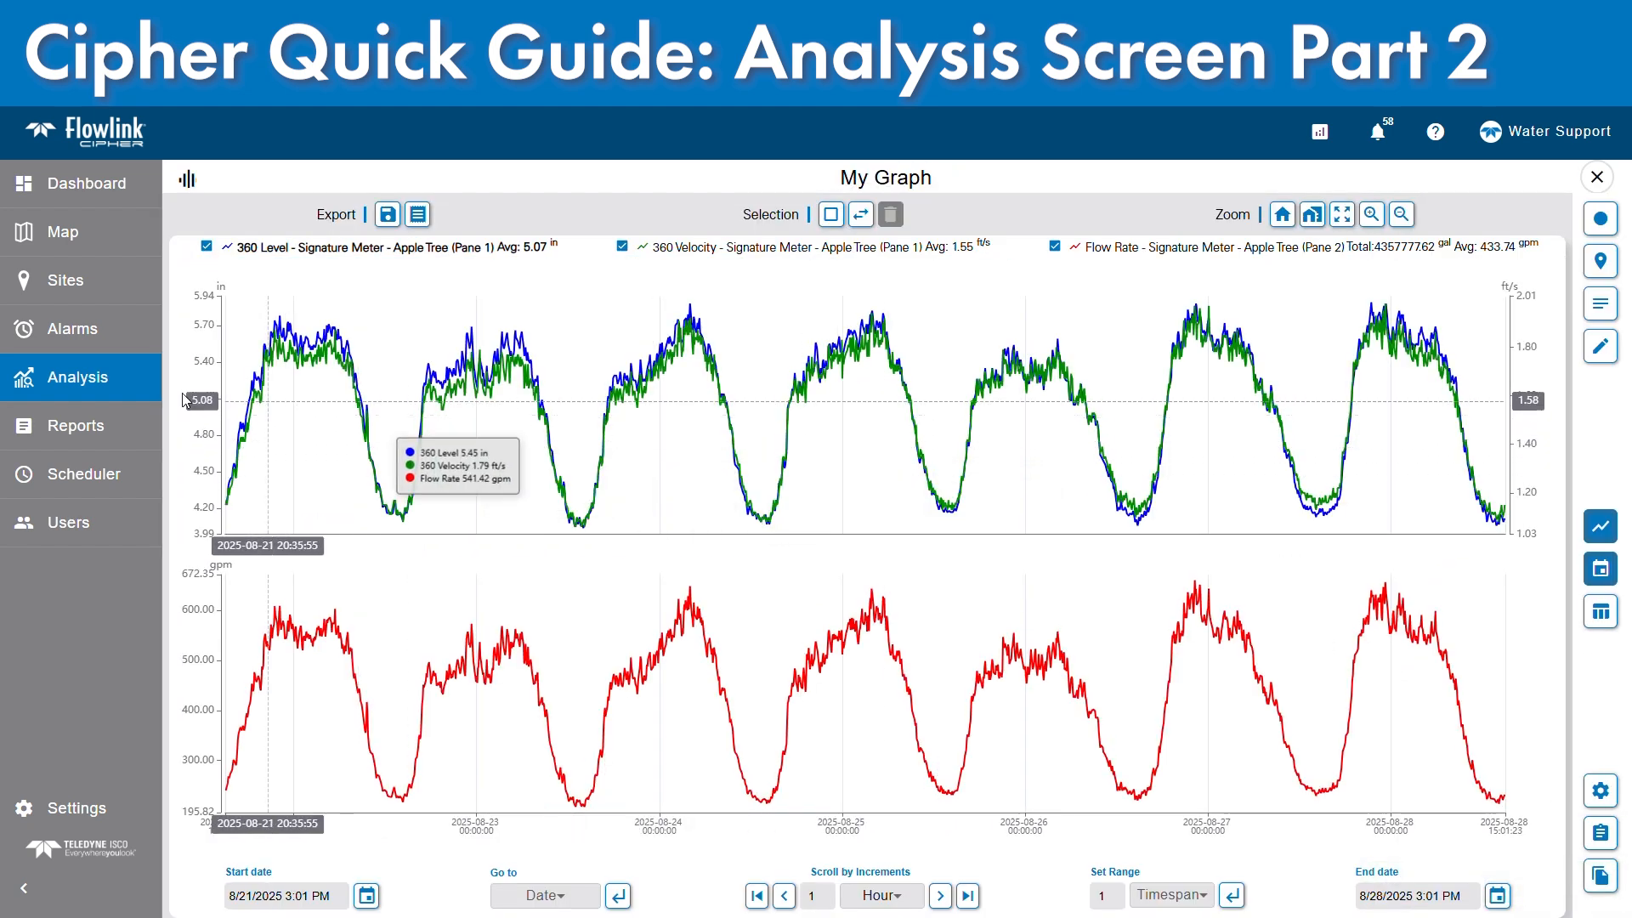
{"action": "left_click", "coordinate": [51, 377]}
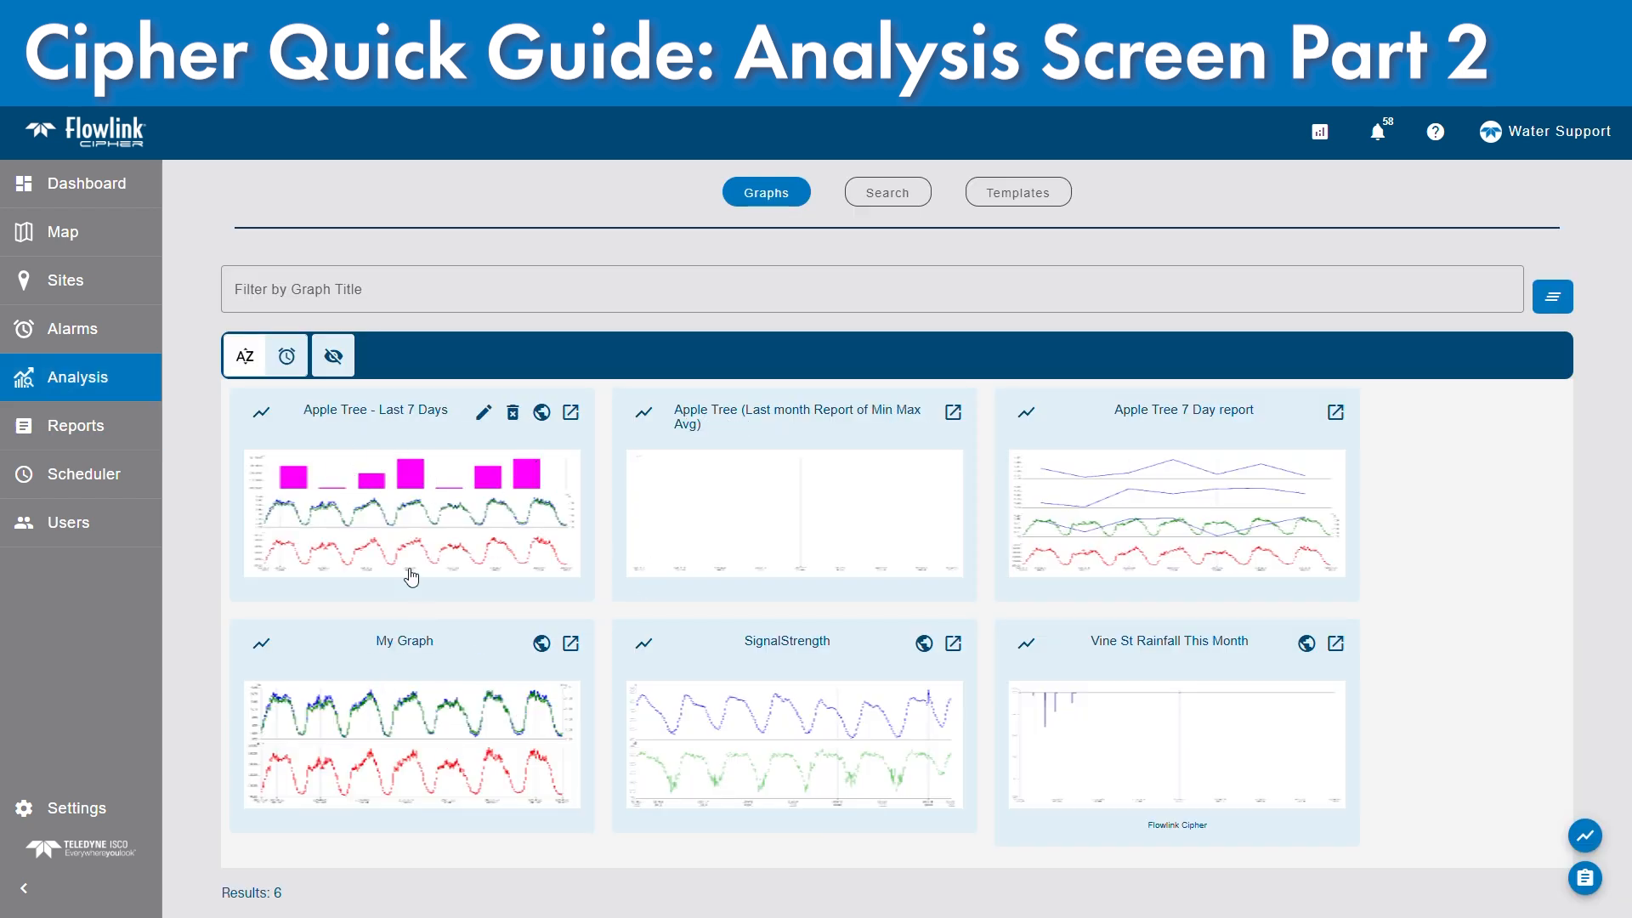
{"action": "left_click", "coordinate": [430, 718]}
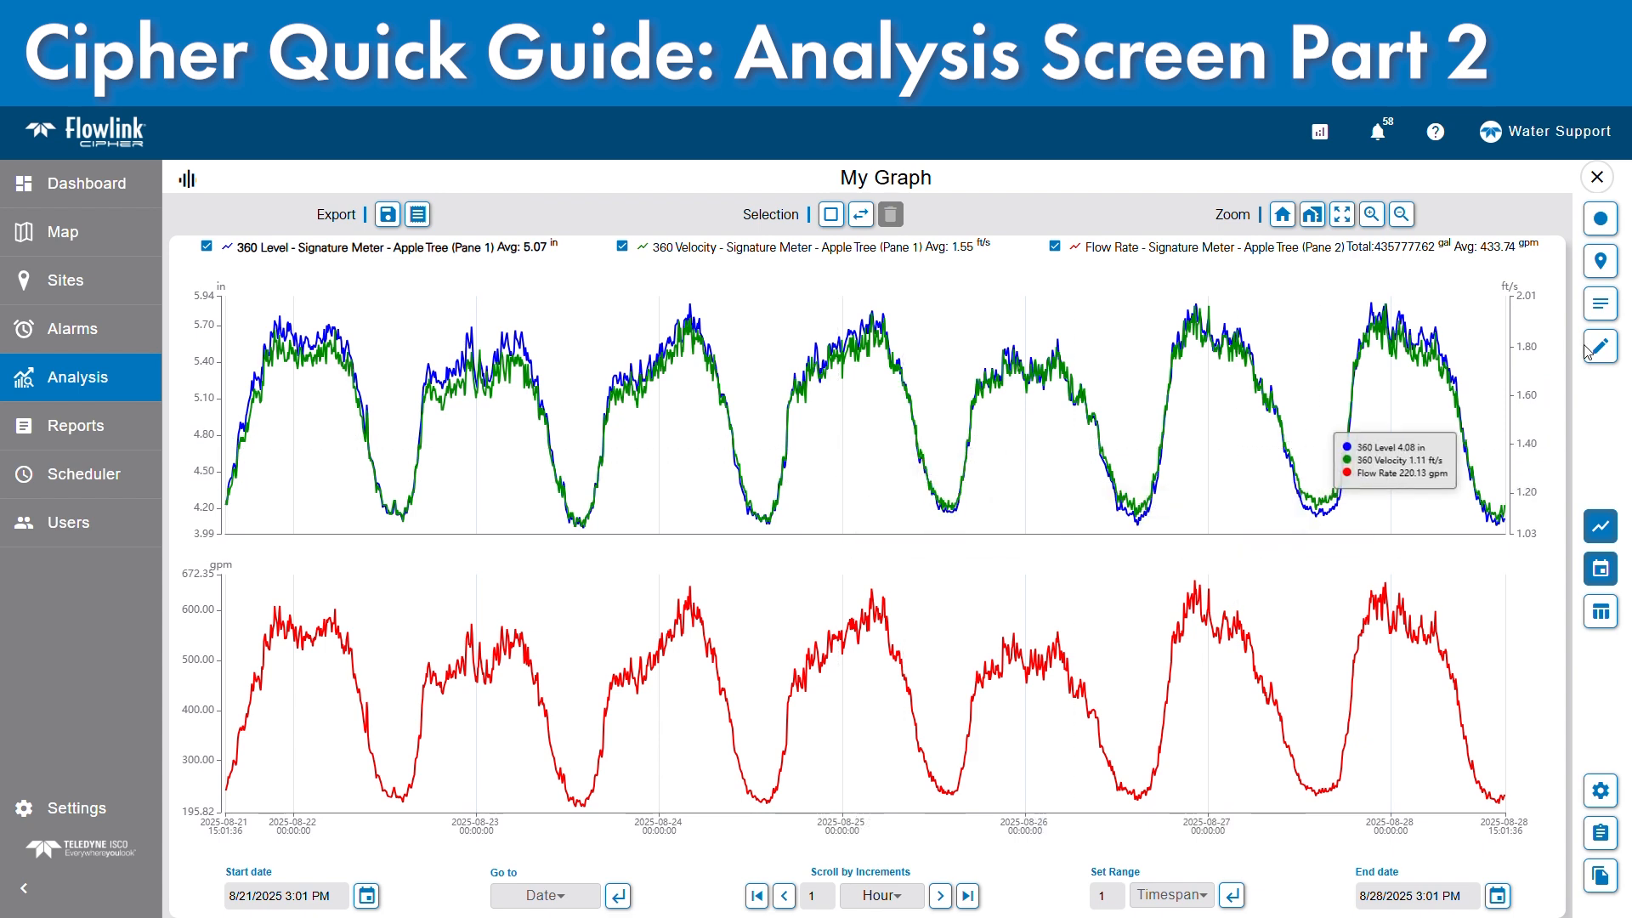
- Open the CSV export options for My Graph, include the summary table, and cancel the export
{"action": "left_click", "coordinate": [387, 216]}
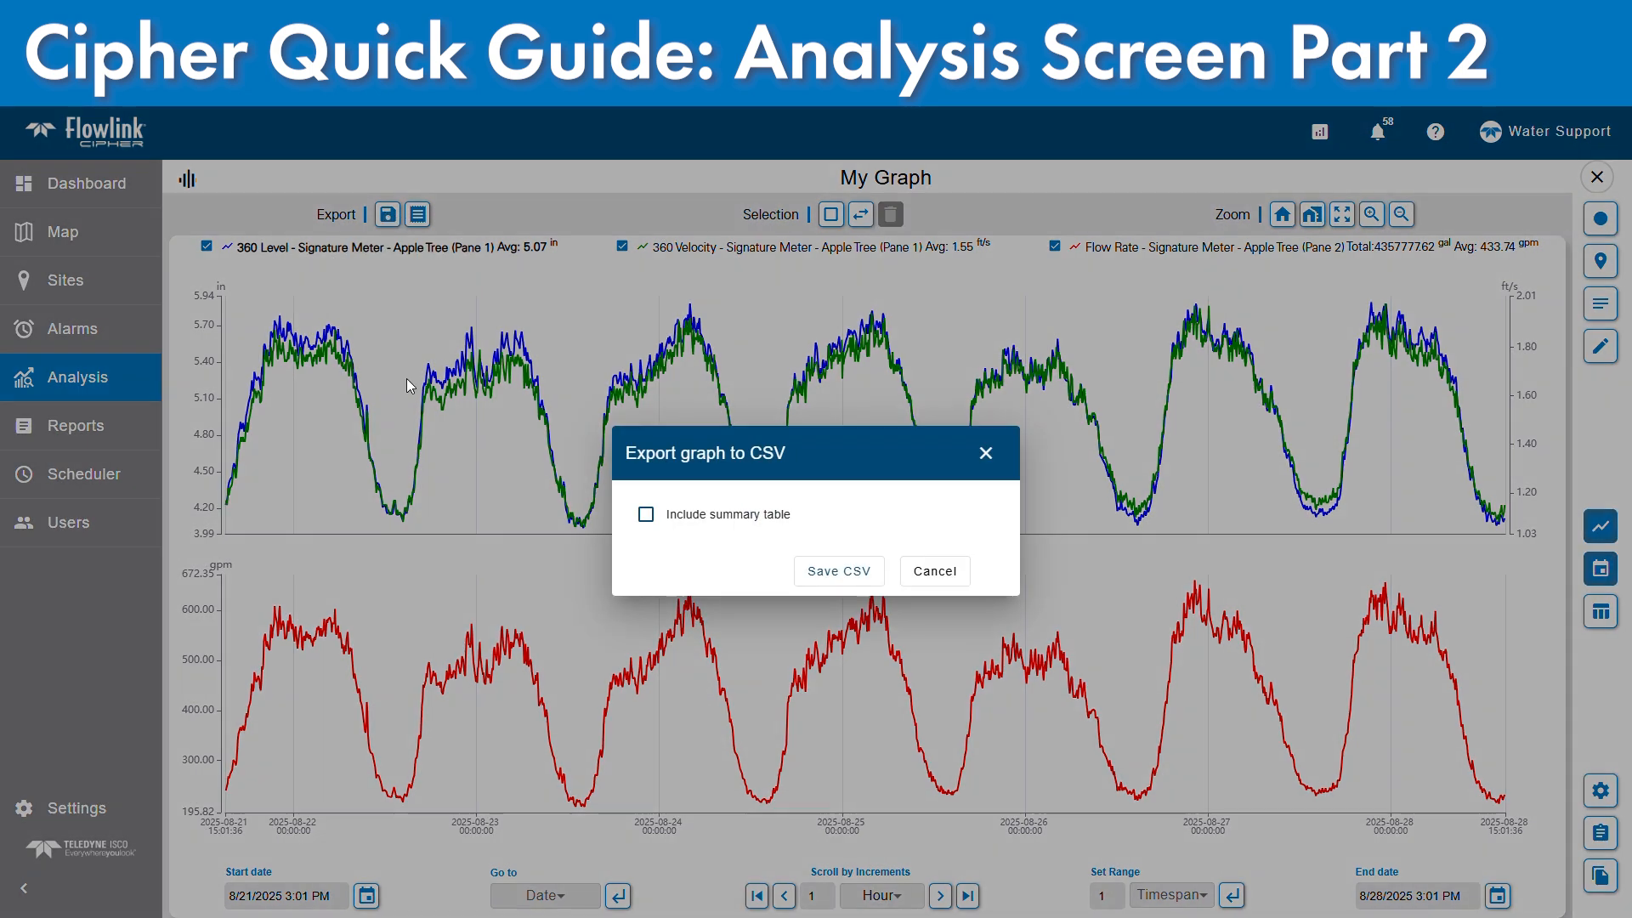
{"action": "left_click_drag", "start_coordinate": [717, 515], "coordinate": [709, 517]}
{"action": "left_click", "coordinate": [647, 514]}
{"action": "left_click", "coordinate": [648, 515]}
{"action": "left_click", "coordinate": [648, 516]}
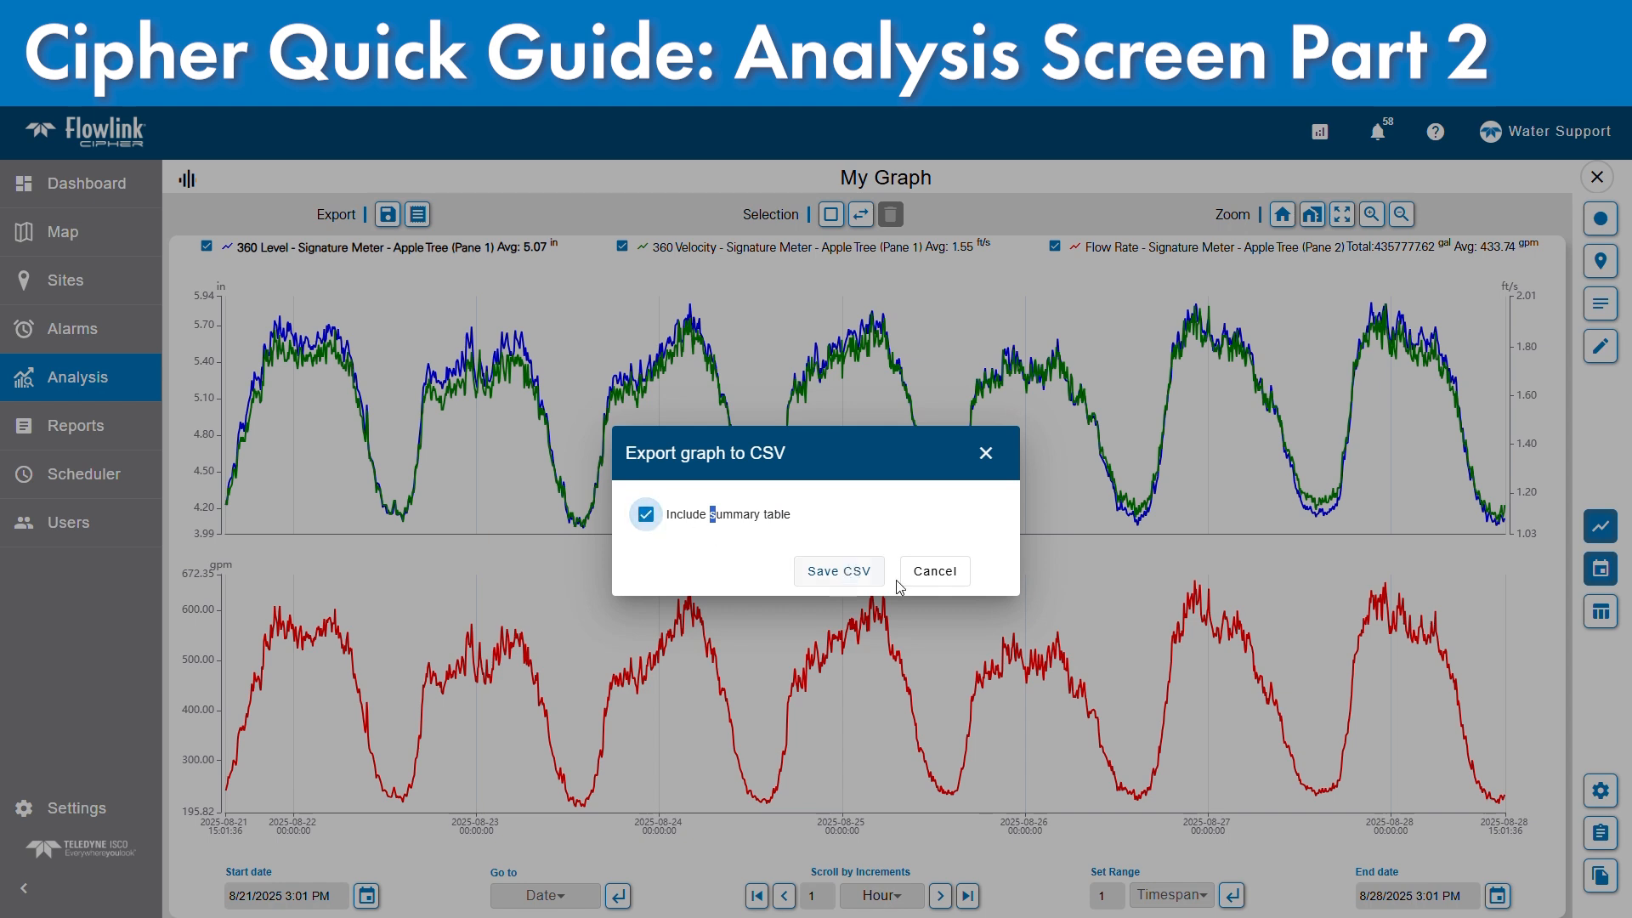
{"action": "left_click", "coordinate": [956, 581]}
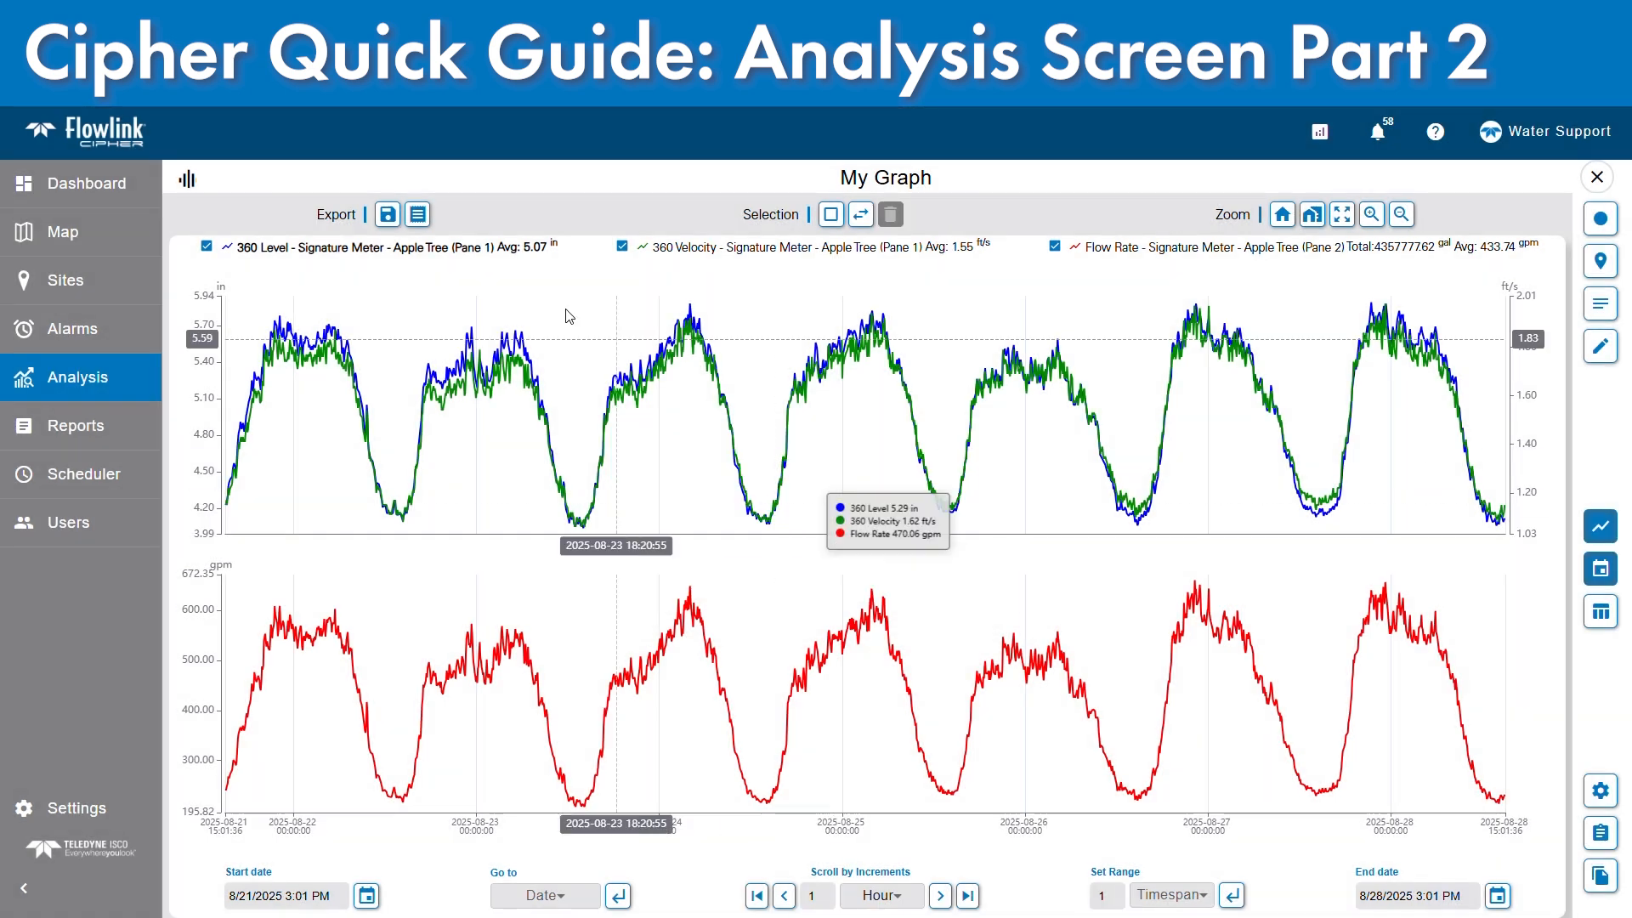
- Open the PDF export options for My Graph, include the data table, and cancel the export
{"action": "left_click", "coordinate": [419, 216]}
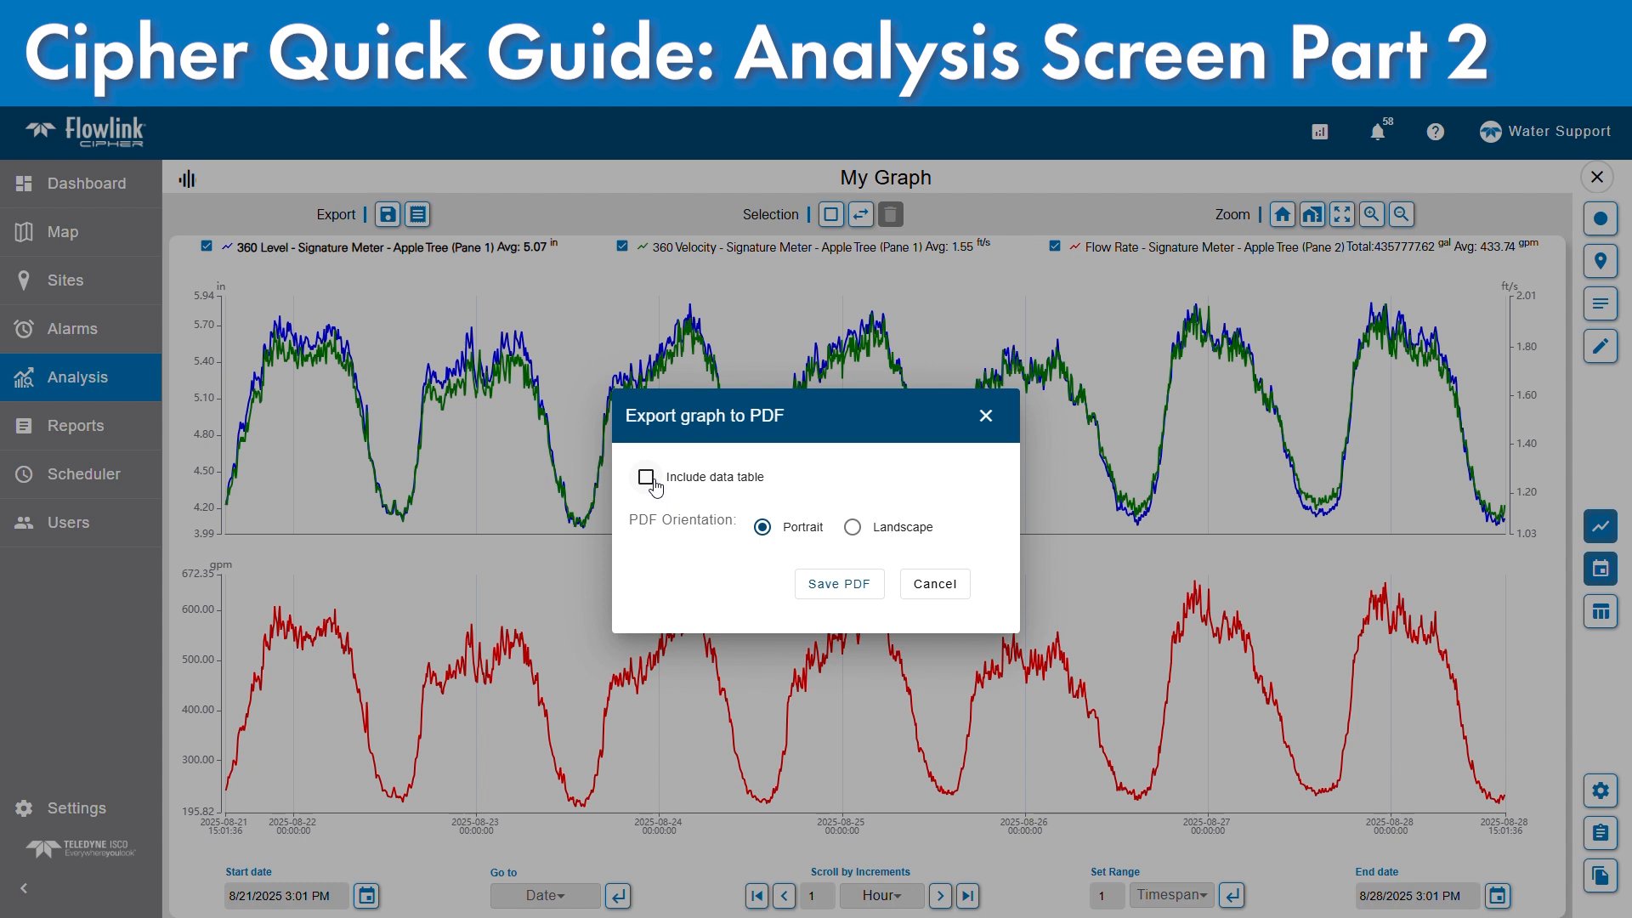
{"action": "left_click", "coordinate": [653, 481]}
{"action": "left_click", "coordinate": [937, 586]}
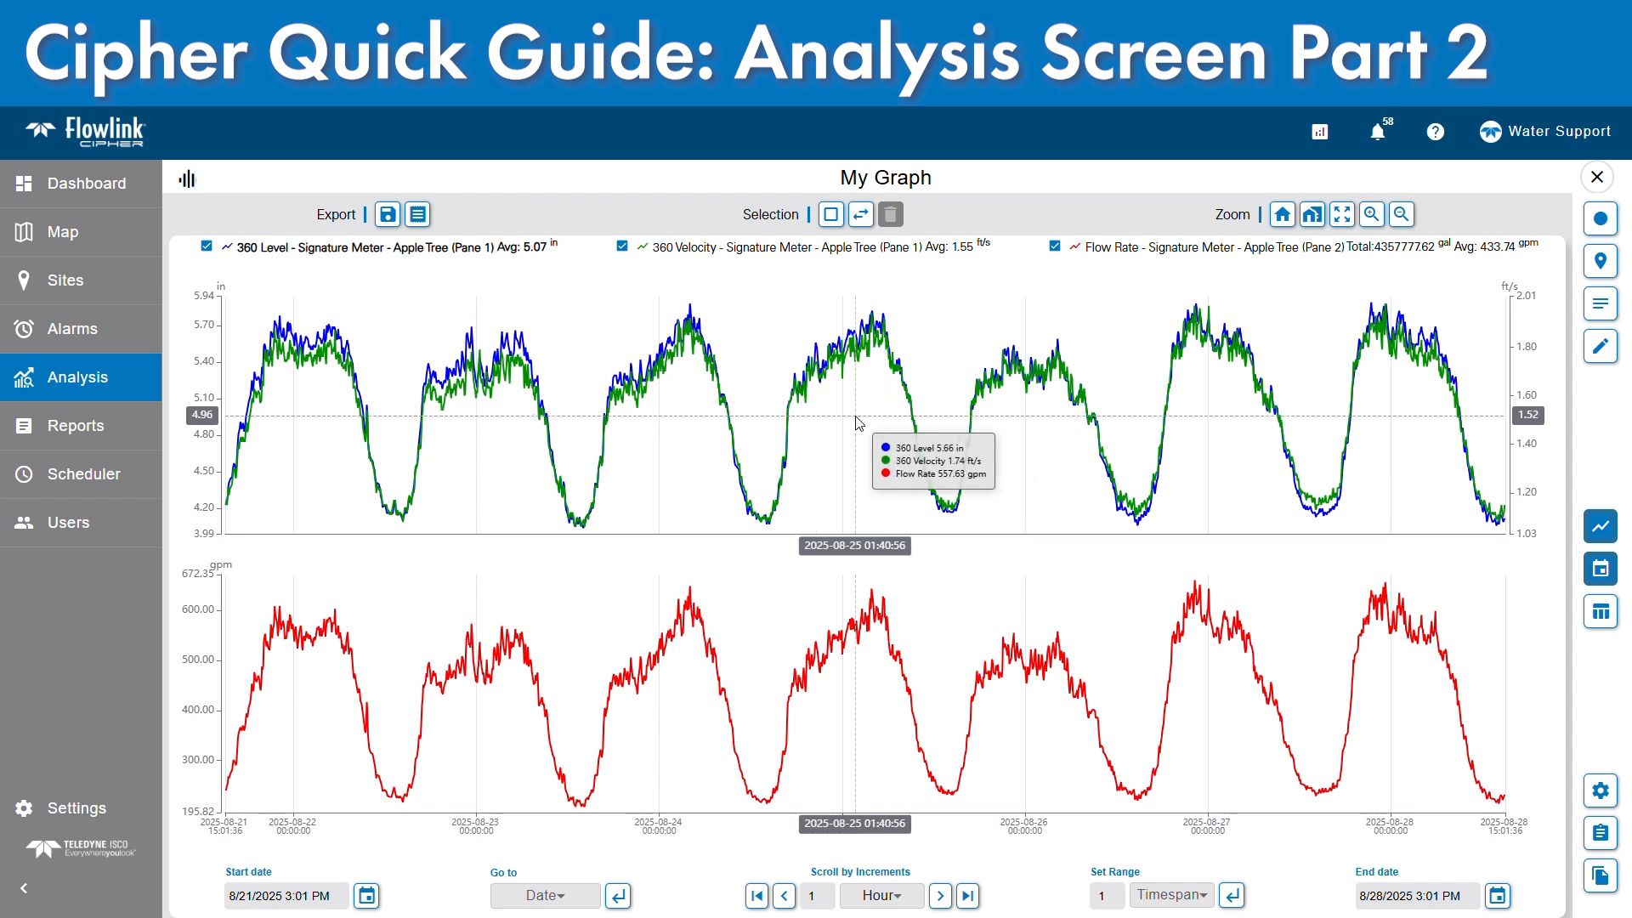
- Open the Analysis data event search, select the Apple Tree site, and add its Flow Rate dataset as the search dataset
{"action": "left_click", "coordinate": [85, 377]}
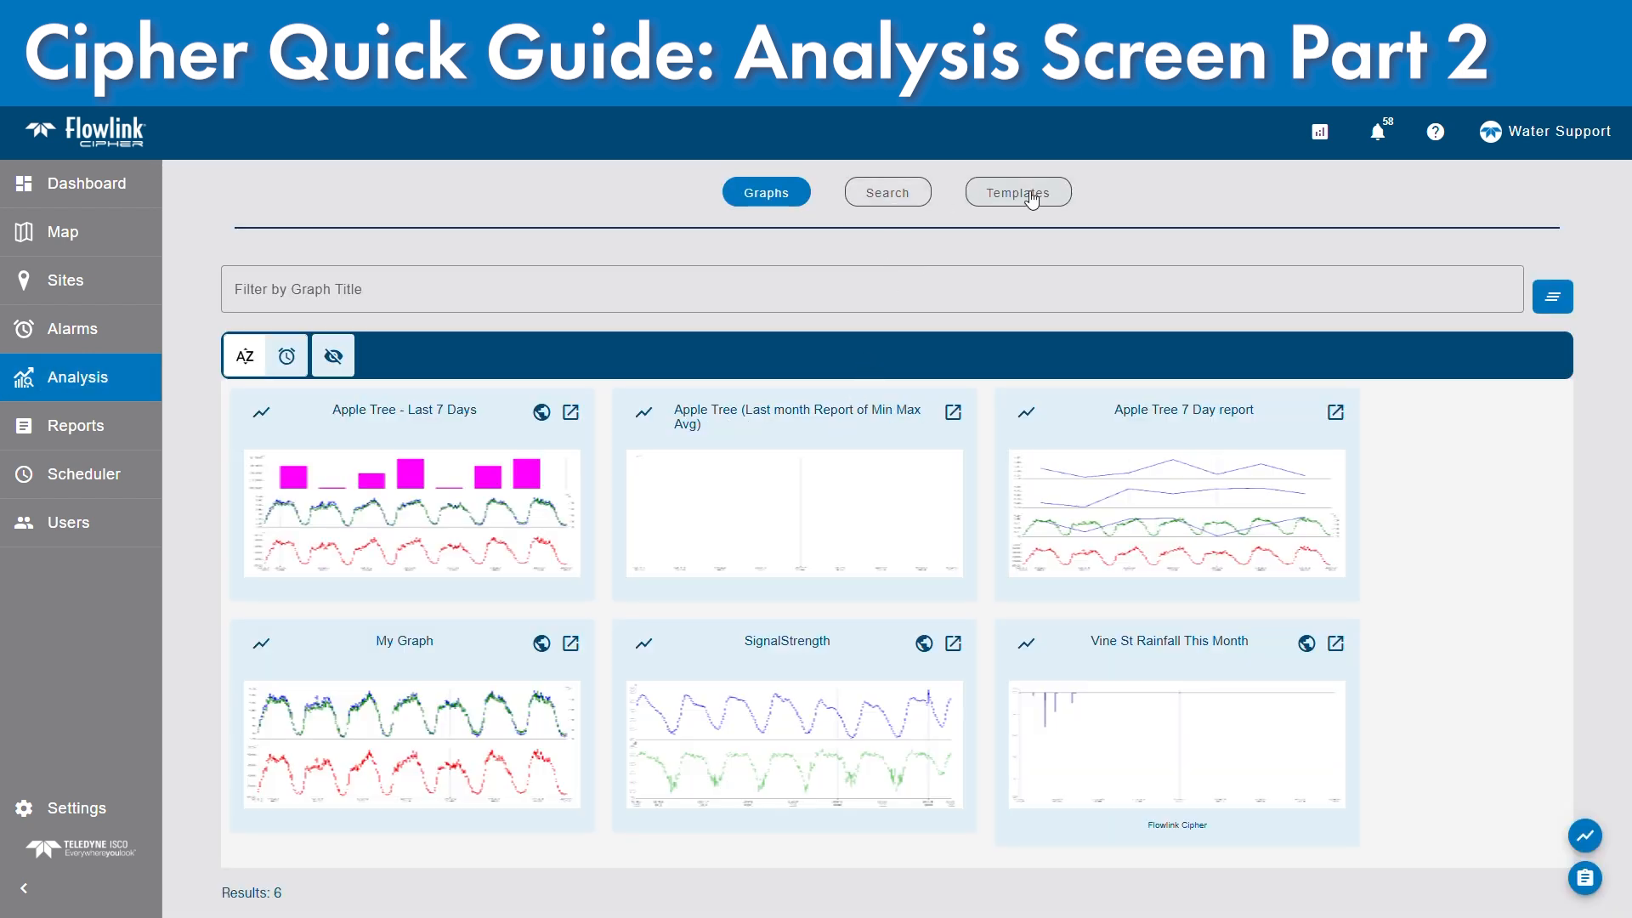
{"action": "left_click", "coordinate": [886, 202]}
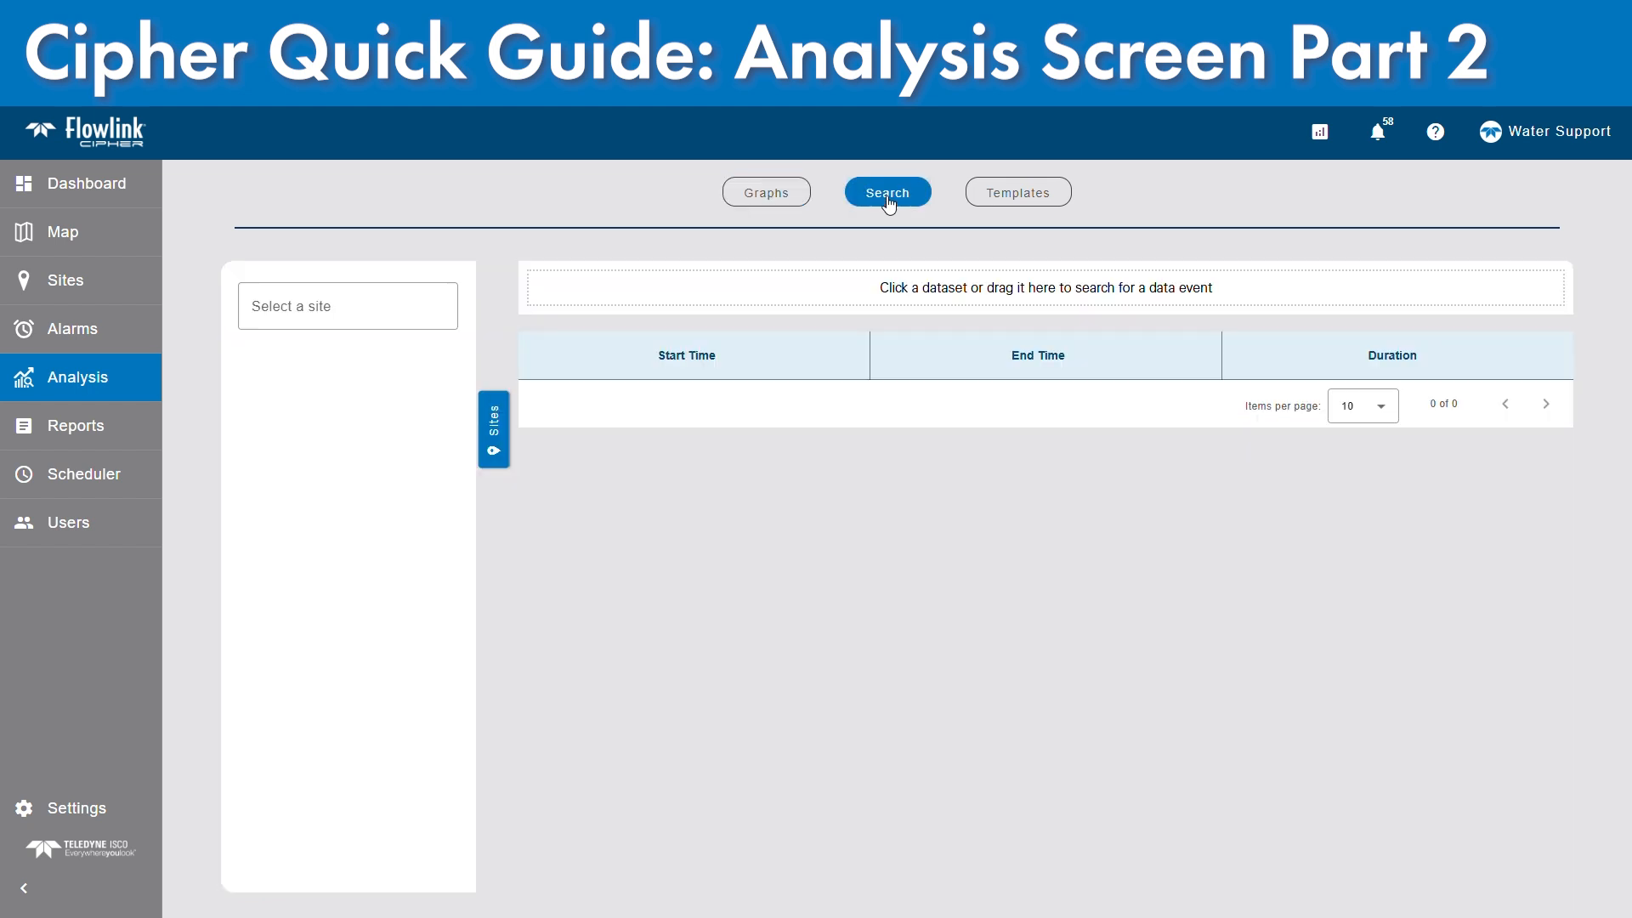
{"action": "left_click", "coordinate": [323, 310]}
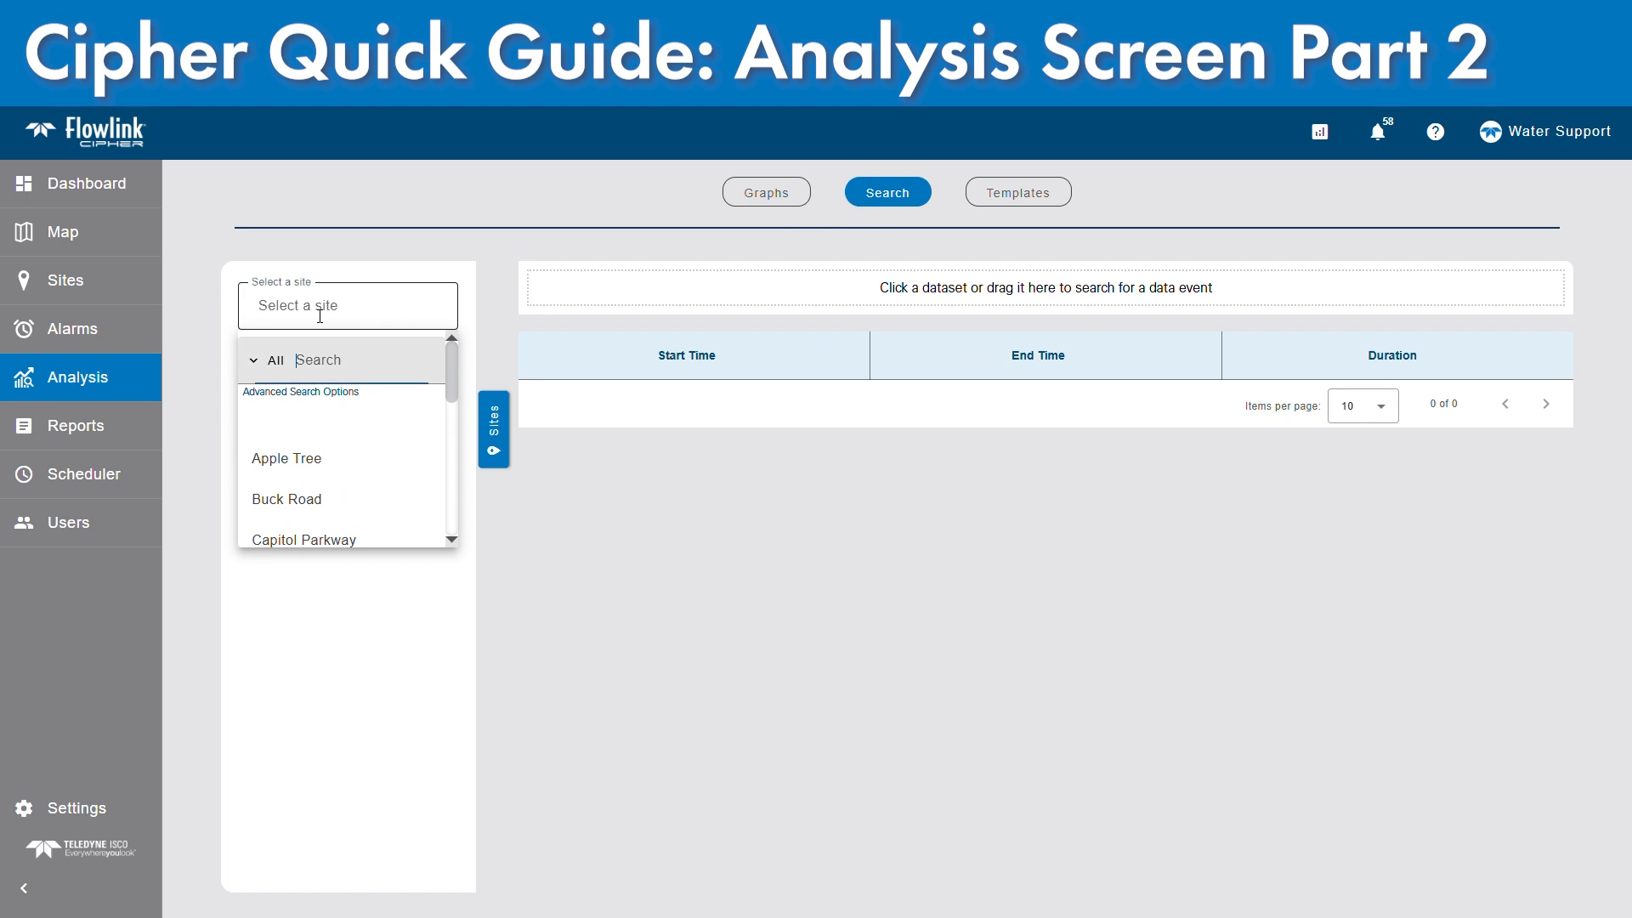
{"action": "left_click", "coordinate": [307, 459]}
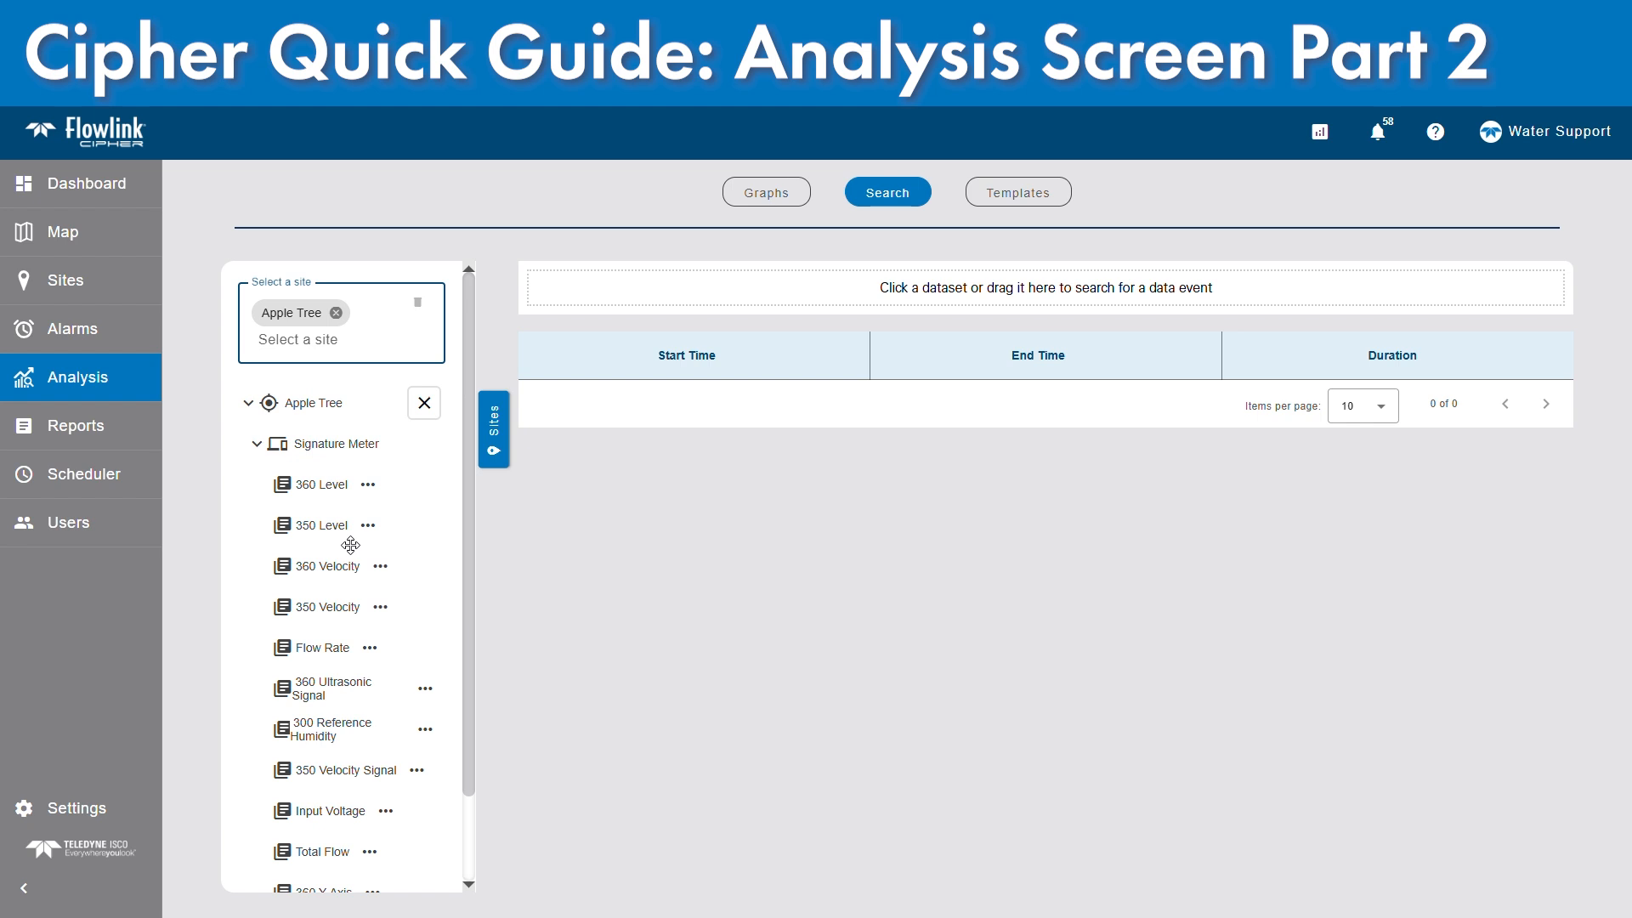
{"action": "left_click", "coordinate": [308, 661]}
{"action": "left_click_drag", "start_coordinate": [307, 660], "coordinate": [867, 301]}
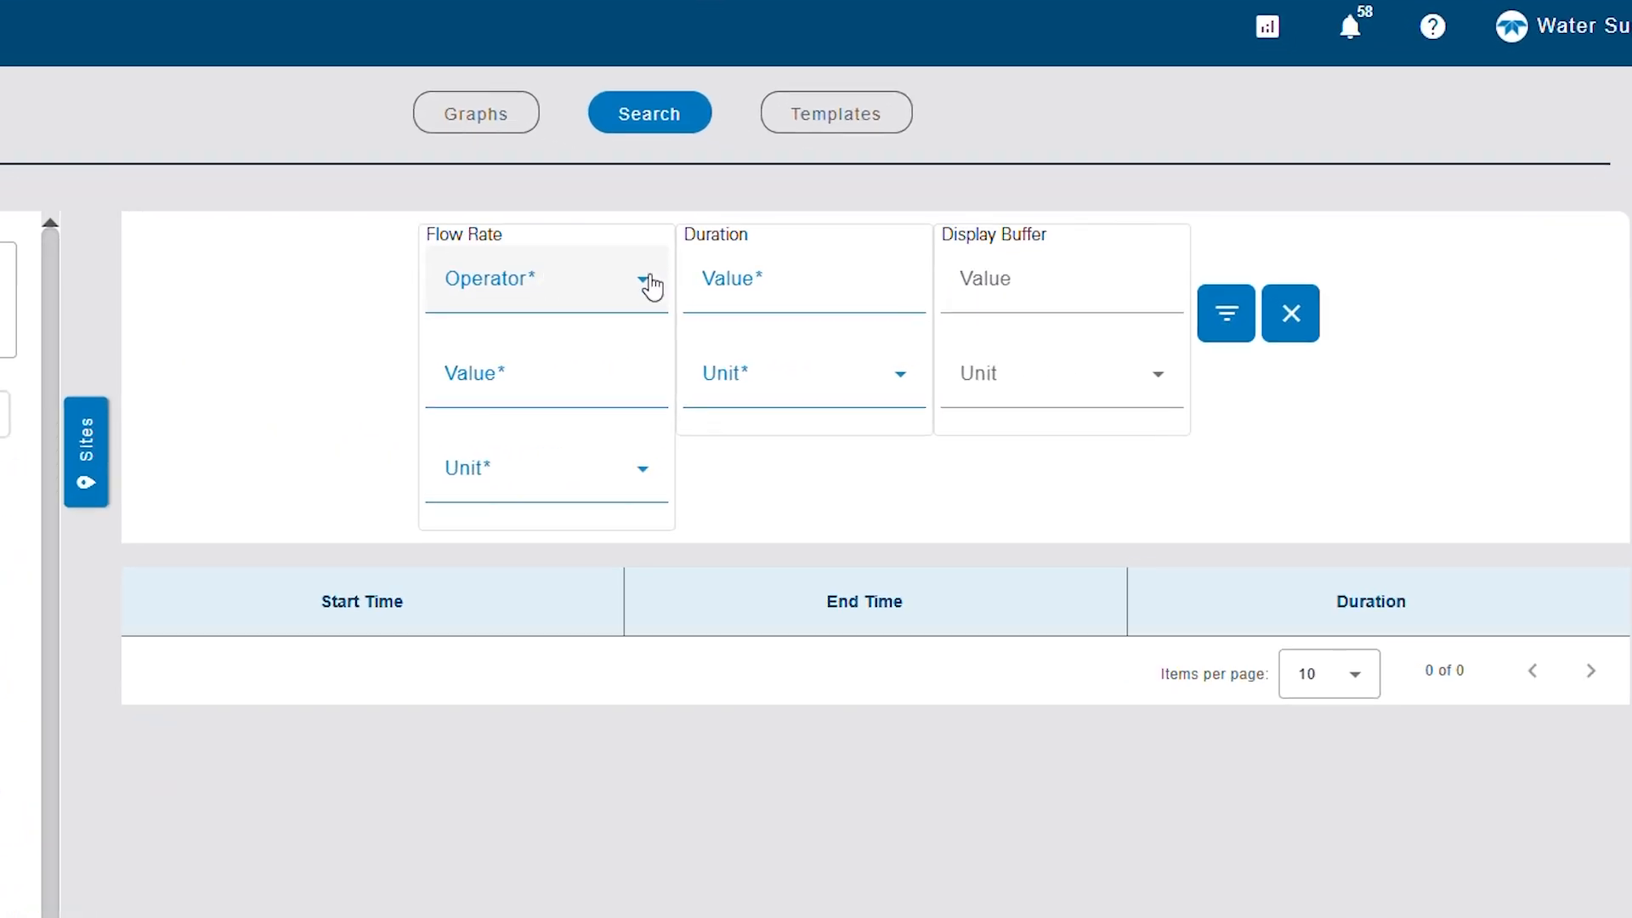
- Set the Flow Rate search condition to Greater Than 550 GallonsPerMinute
{"action": "left_click", "coordinate": [644, 285]}
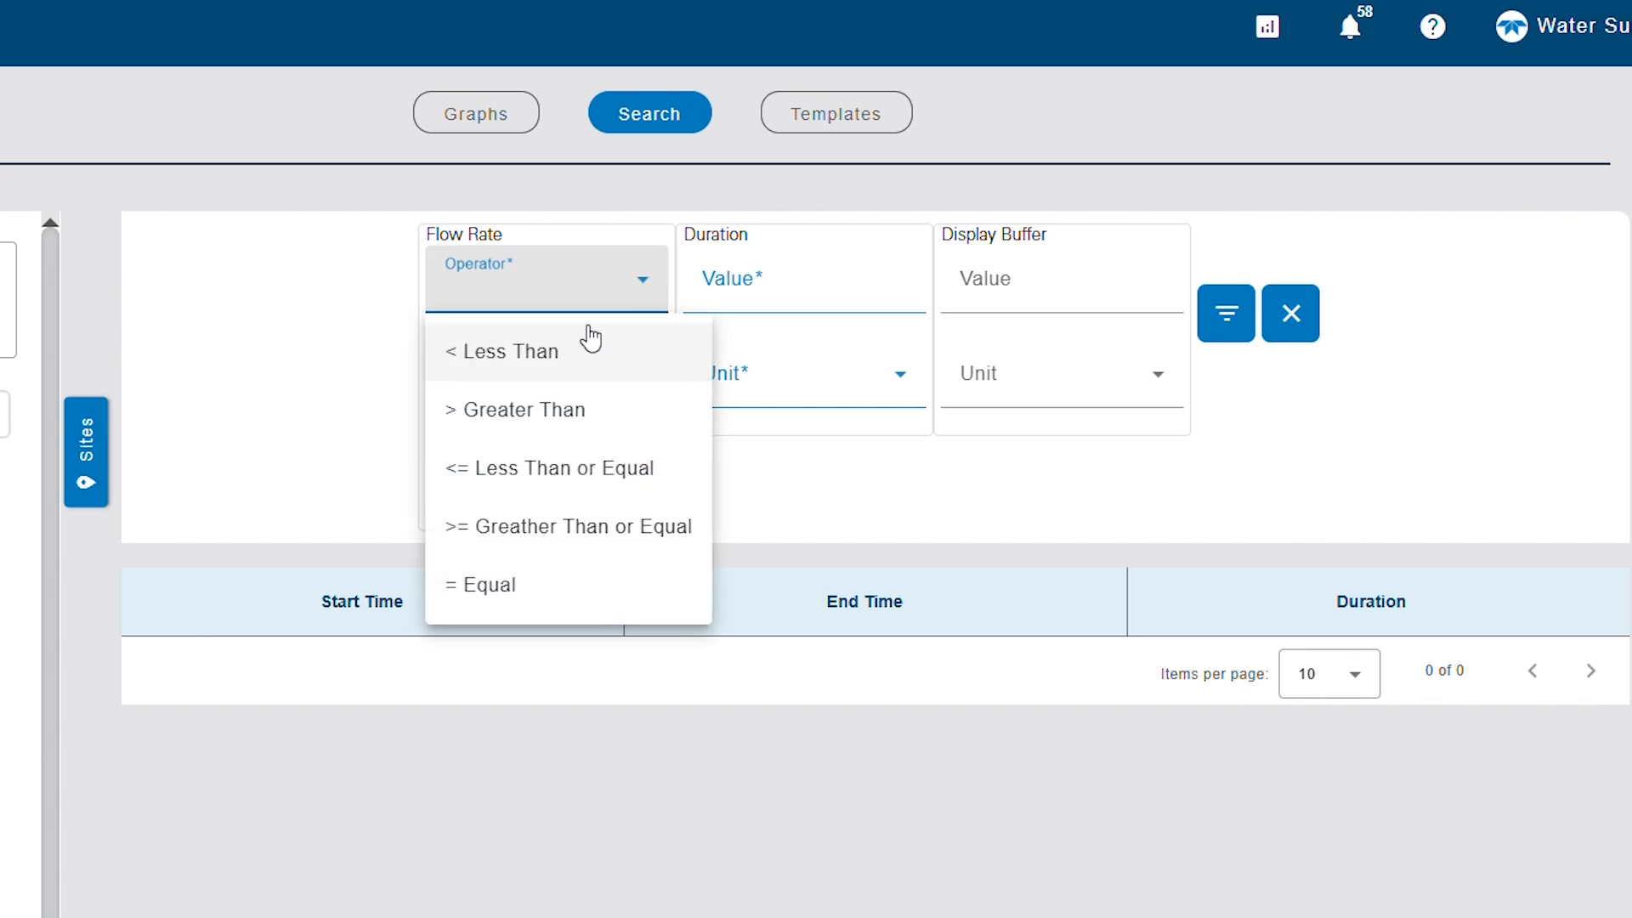
{"action": "left_click", "coordinate": [553, 408]}
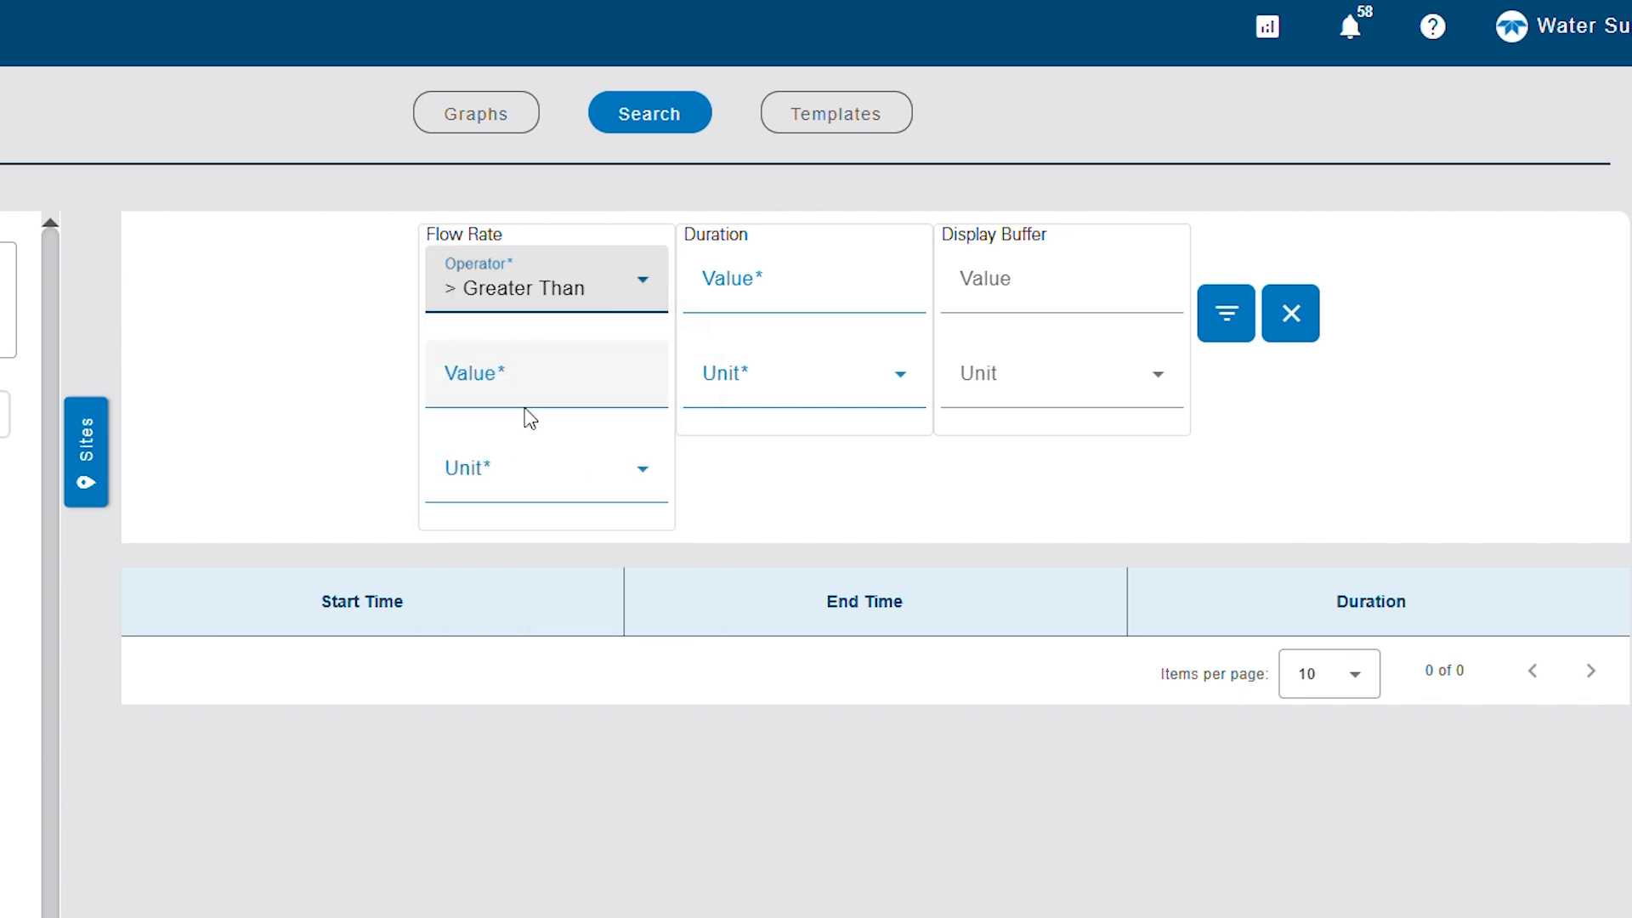
{"action": "left_click", "coordinate": [501, 389]}
{"action": "type", "text": "550"}
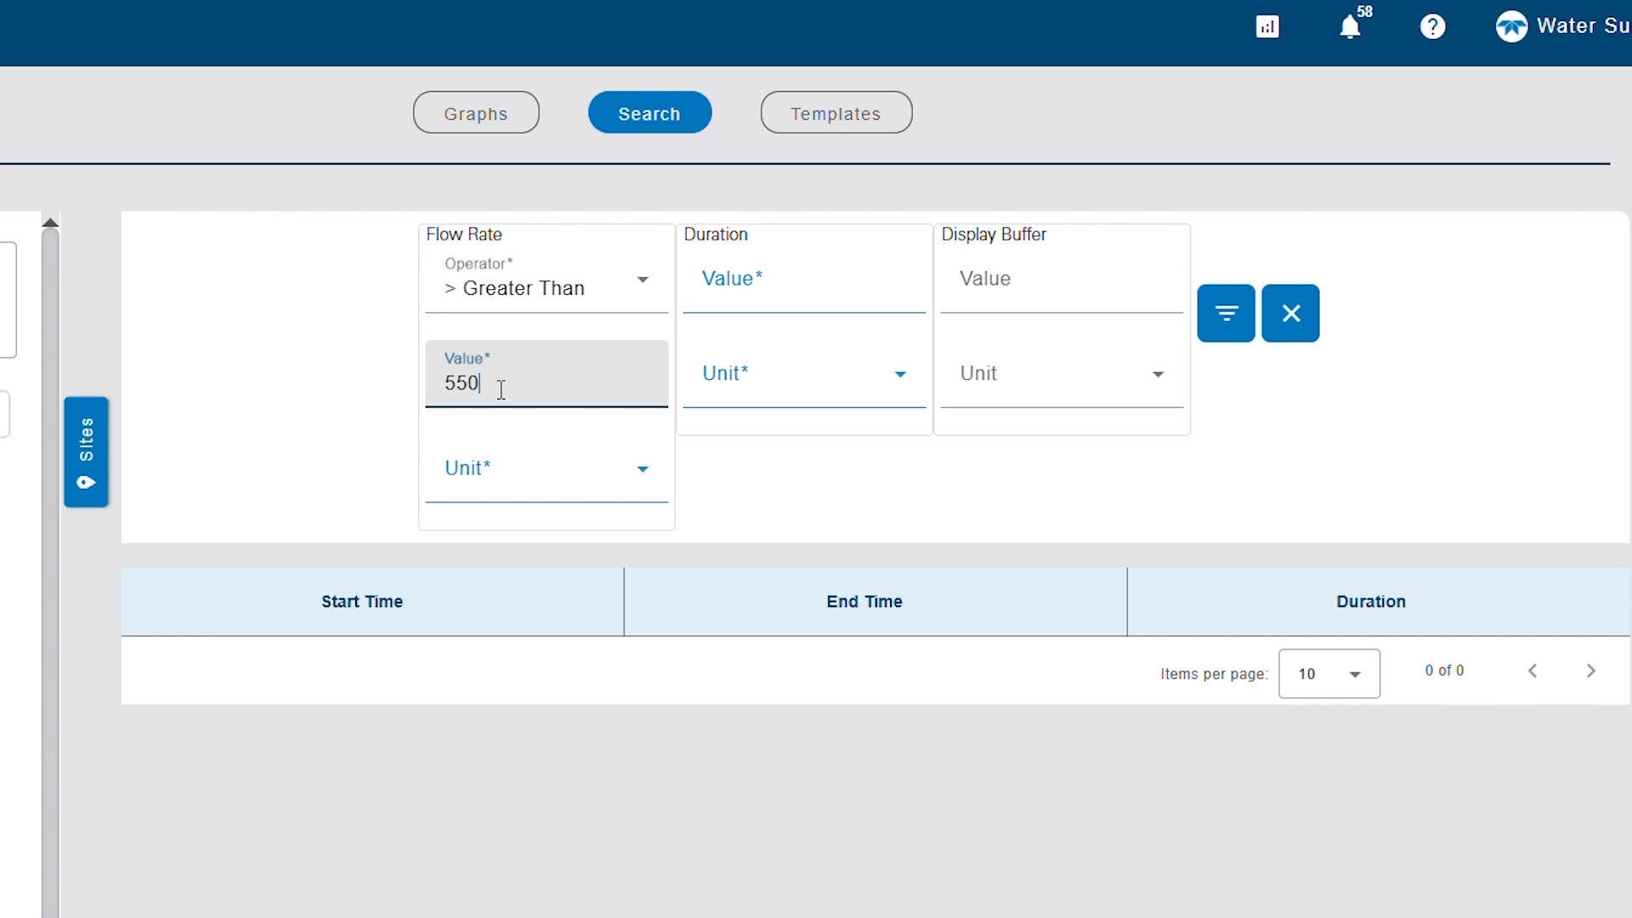
{"action": "left_click", "coordinate": [521, 474]}
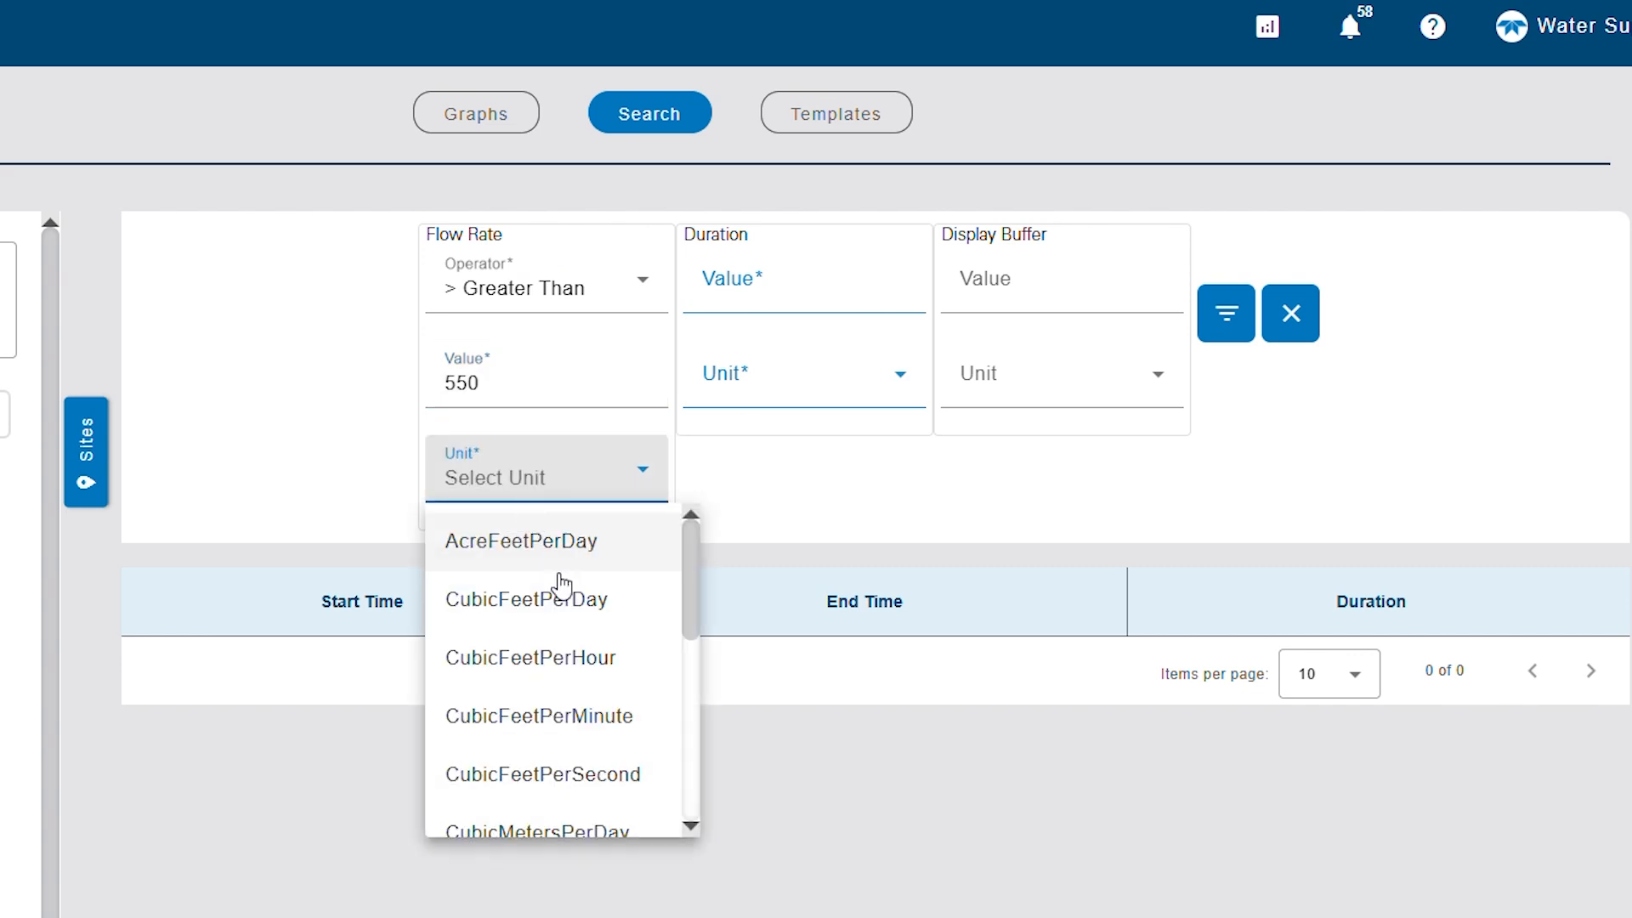
{"action": "scroll", "coordinate": [576, 629], "scroll_direction": "down", "scroll_amount": 2}
{"action": "scroll", "coordinate": [574, 667], "scroll_direction": "down", "scroll_amount": 4}
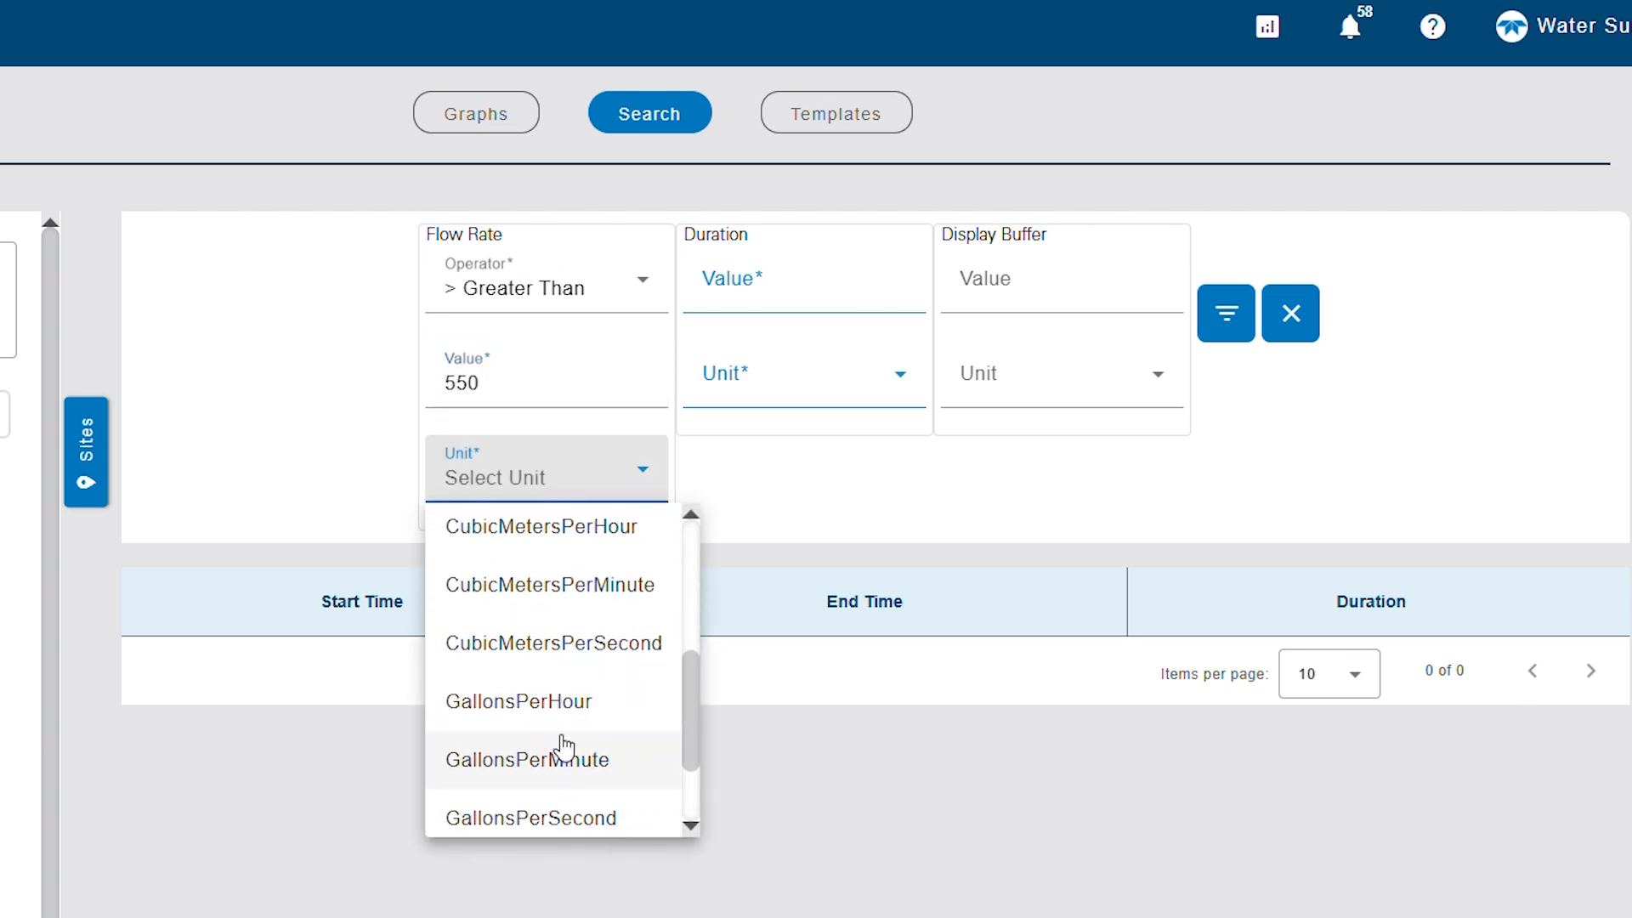
{"action": "left_click", "coordinate": [557, 750]}
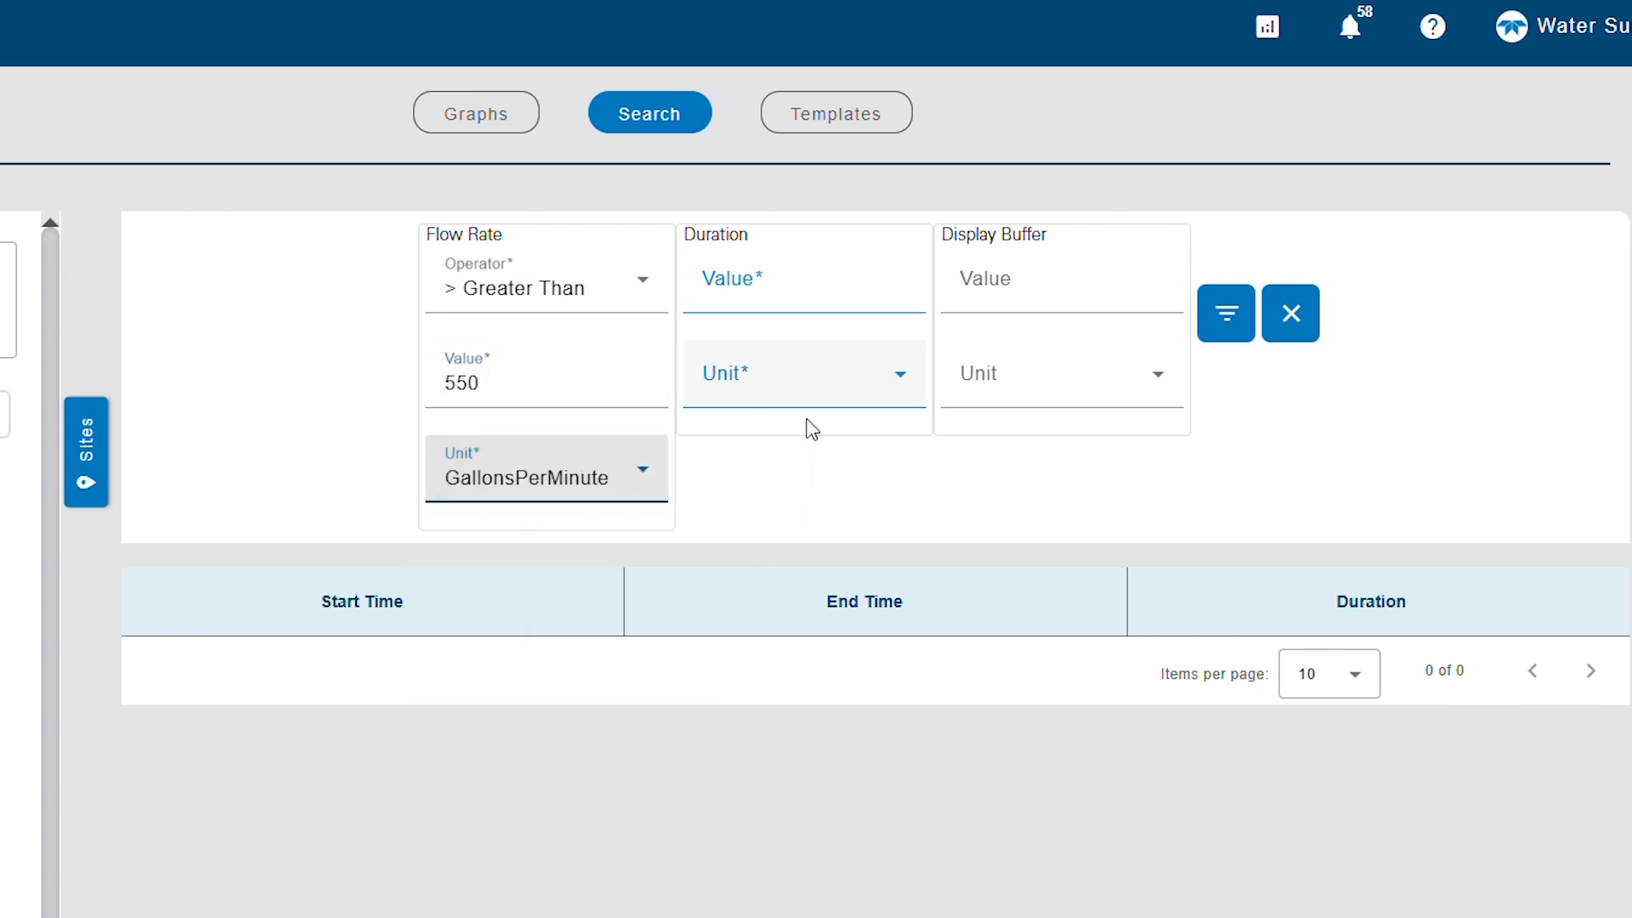
- Set the data event's duration to 20 Minutes
{"action": "left_click", "coordinate": [774, 297]}
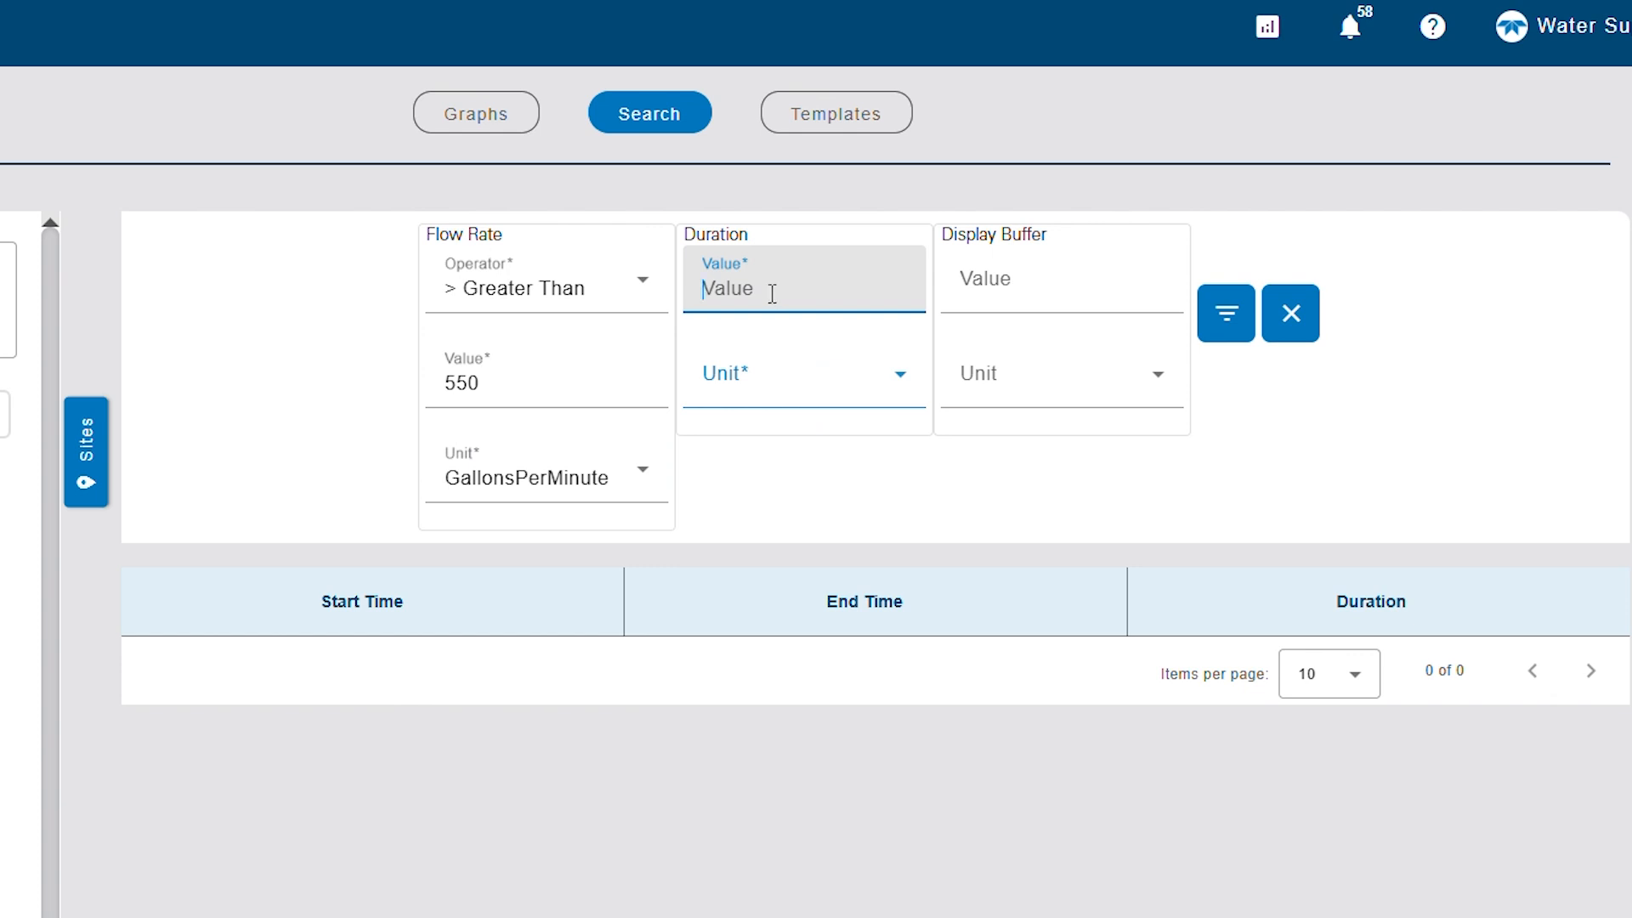
{"action": "type", "text": "20"}
{"action": "left_click", "coordinate": [770, 398]}
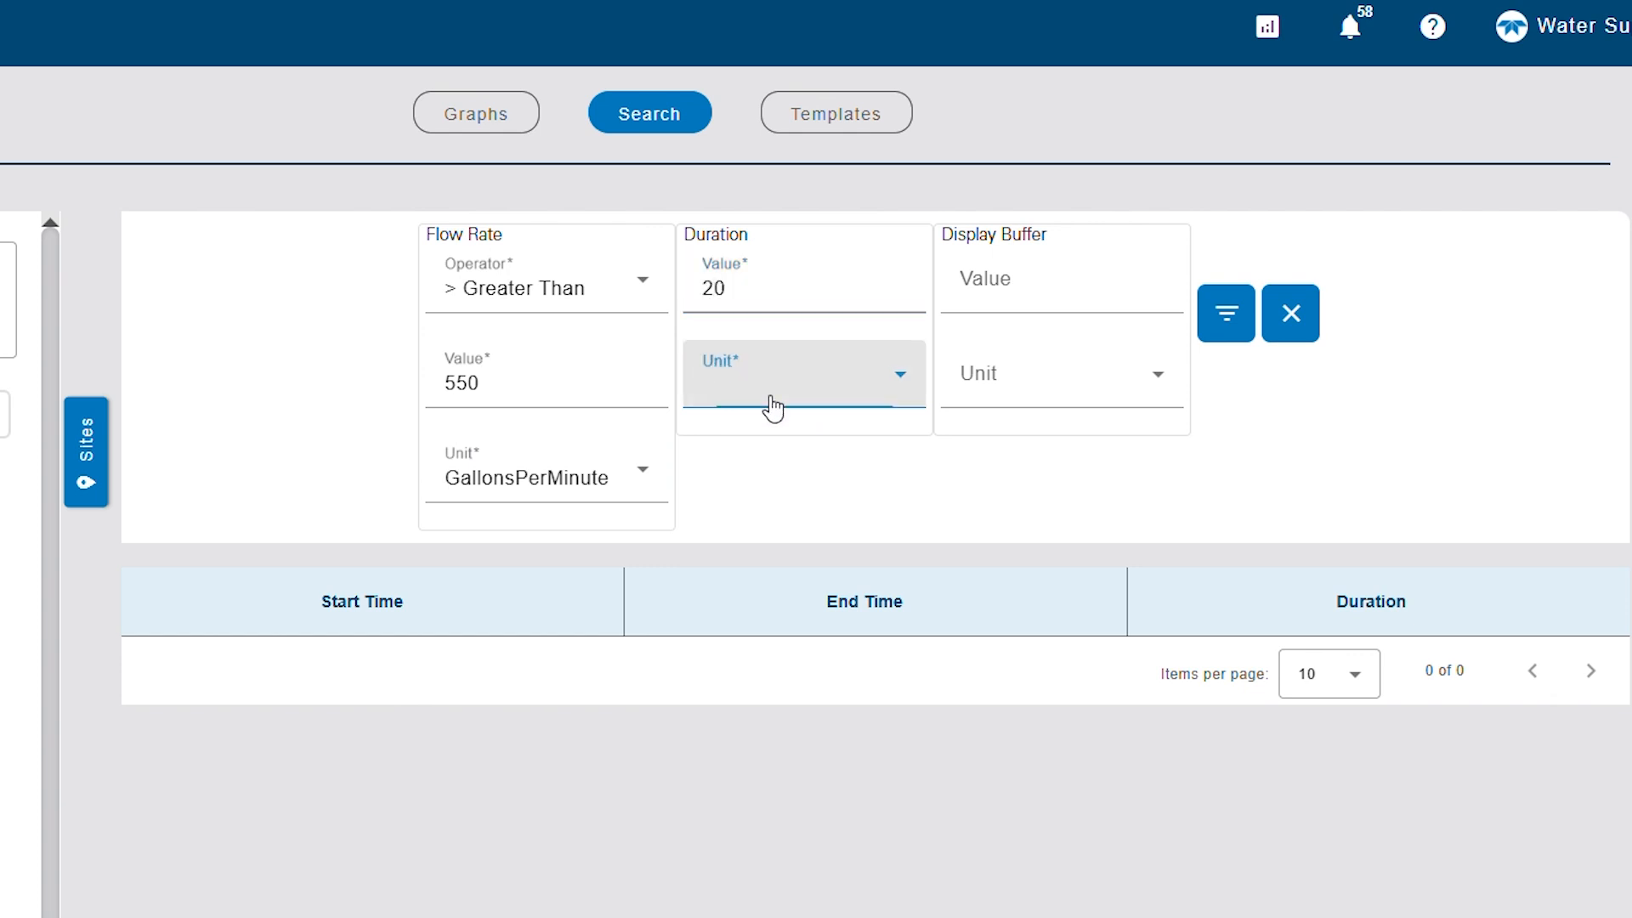
{"action": "left_click", "coordinate": [762, 506]}
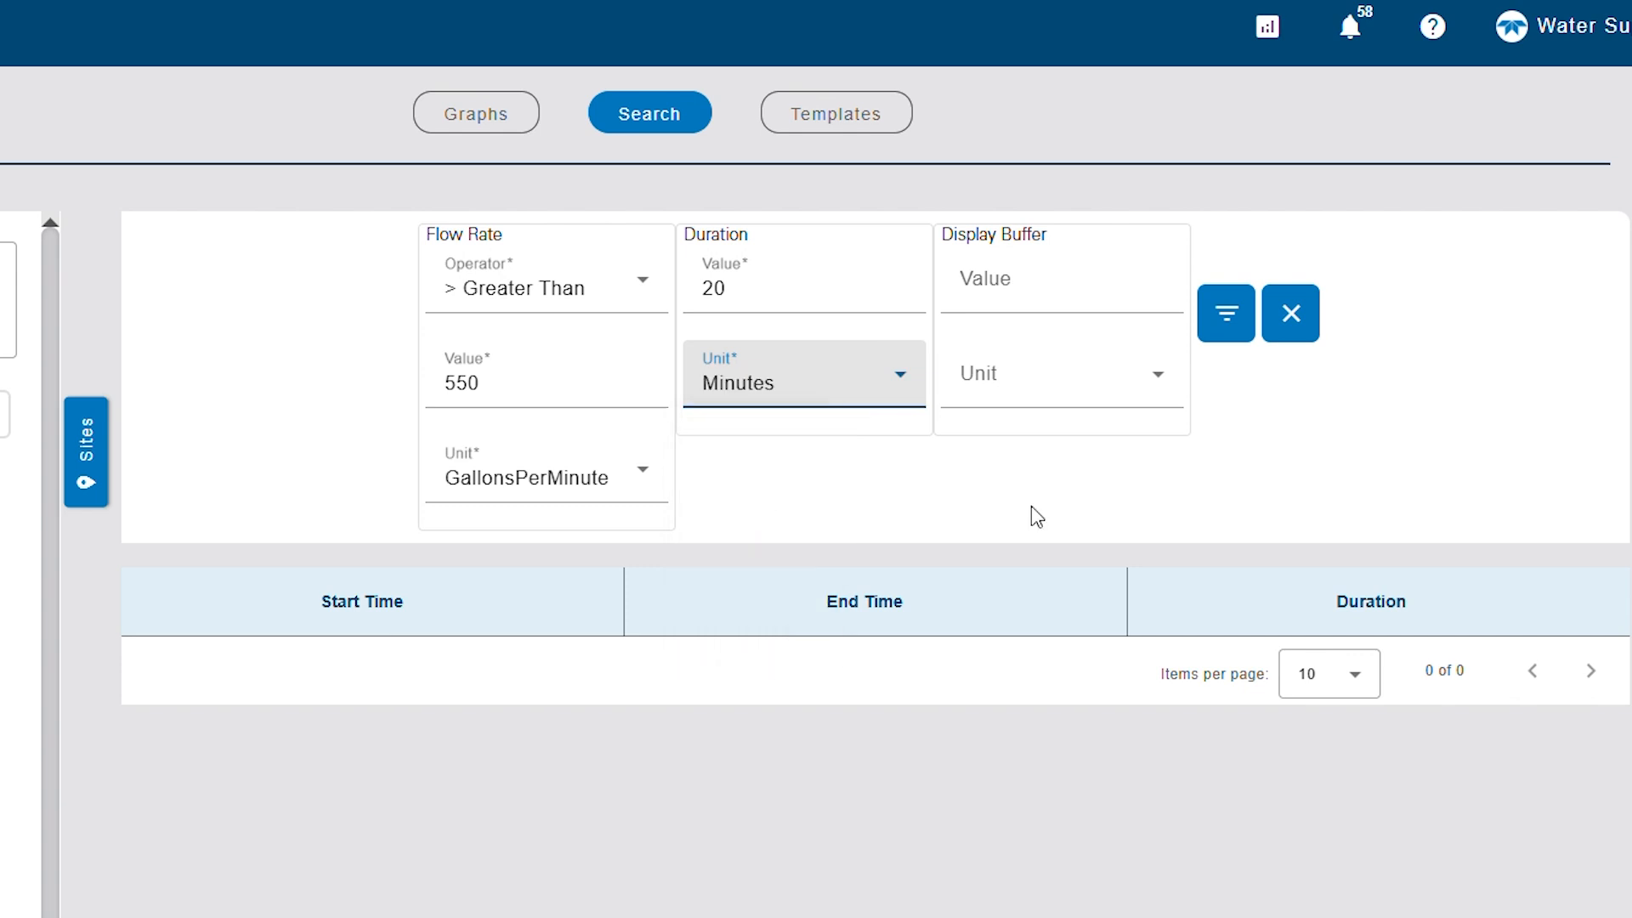
- Set the display buffer to 5 Minutes and run the data event search
{"action": "left_click", "coordinate": [1028, 289]}
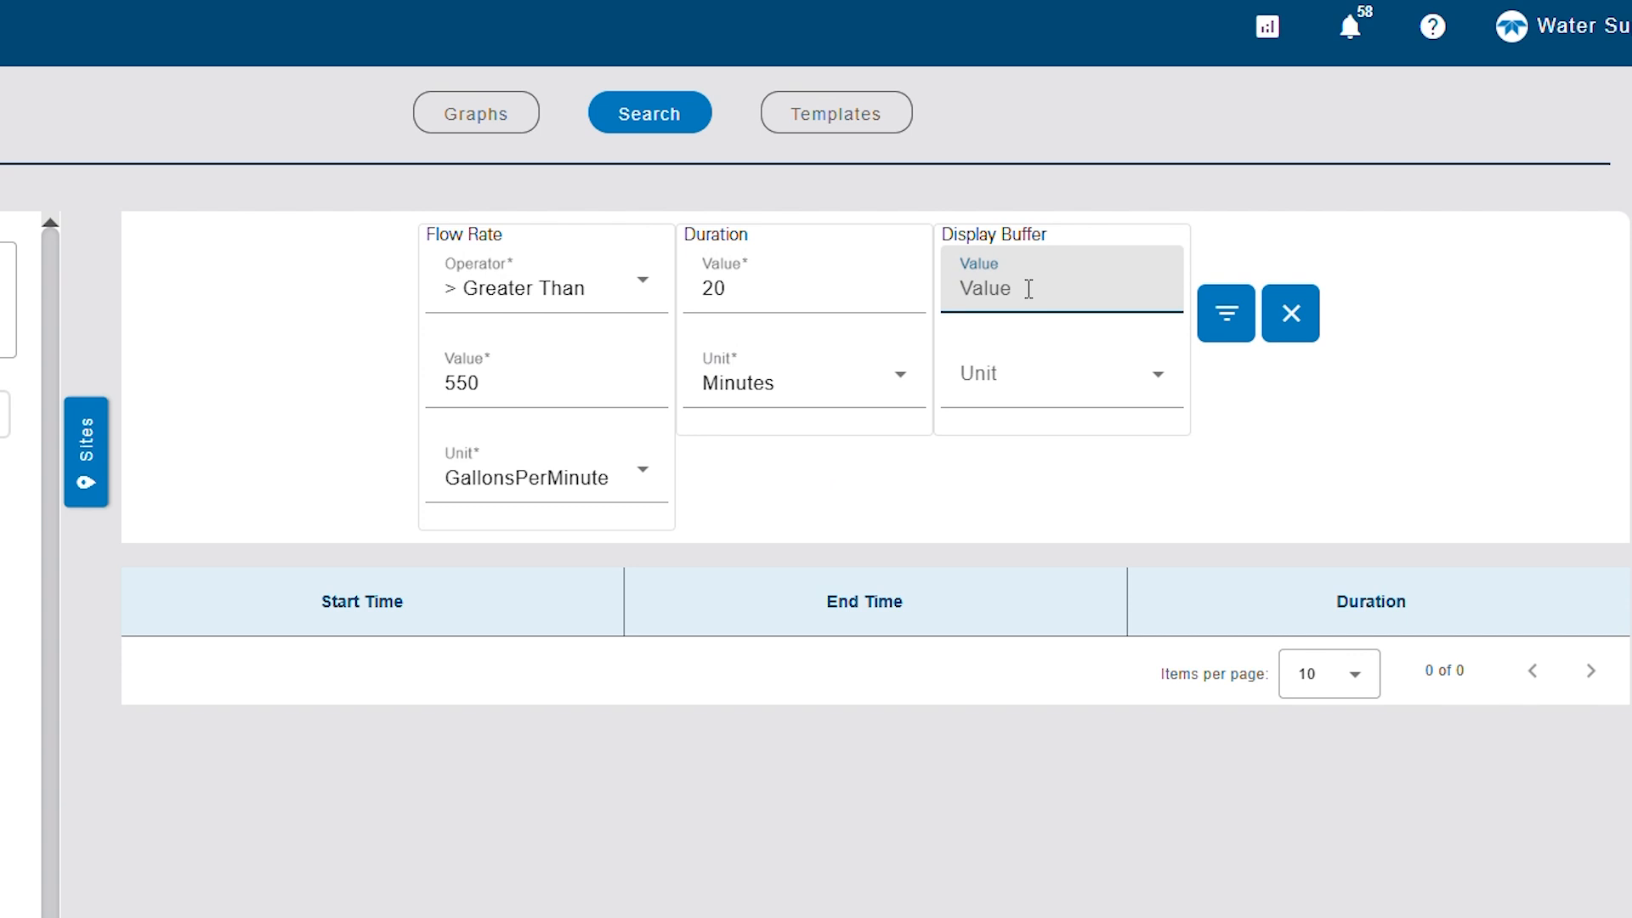
{"action": "type", "text": "5"}
{"action": "left_click", "coordinate": [1020, 372]}
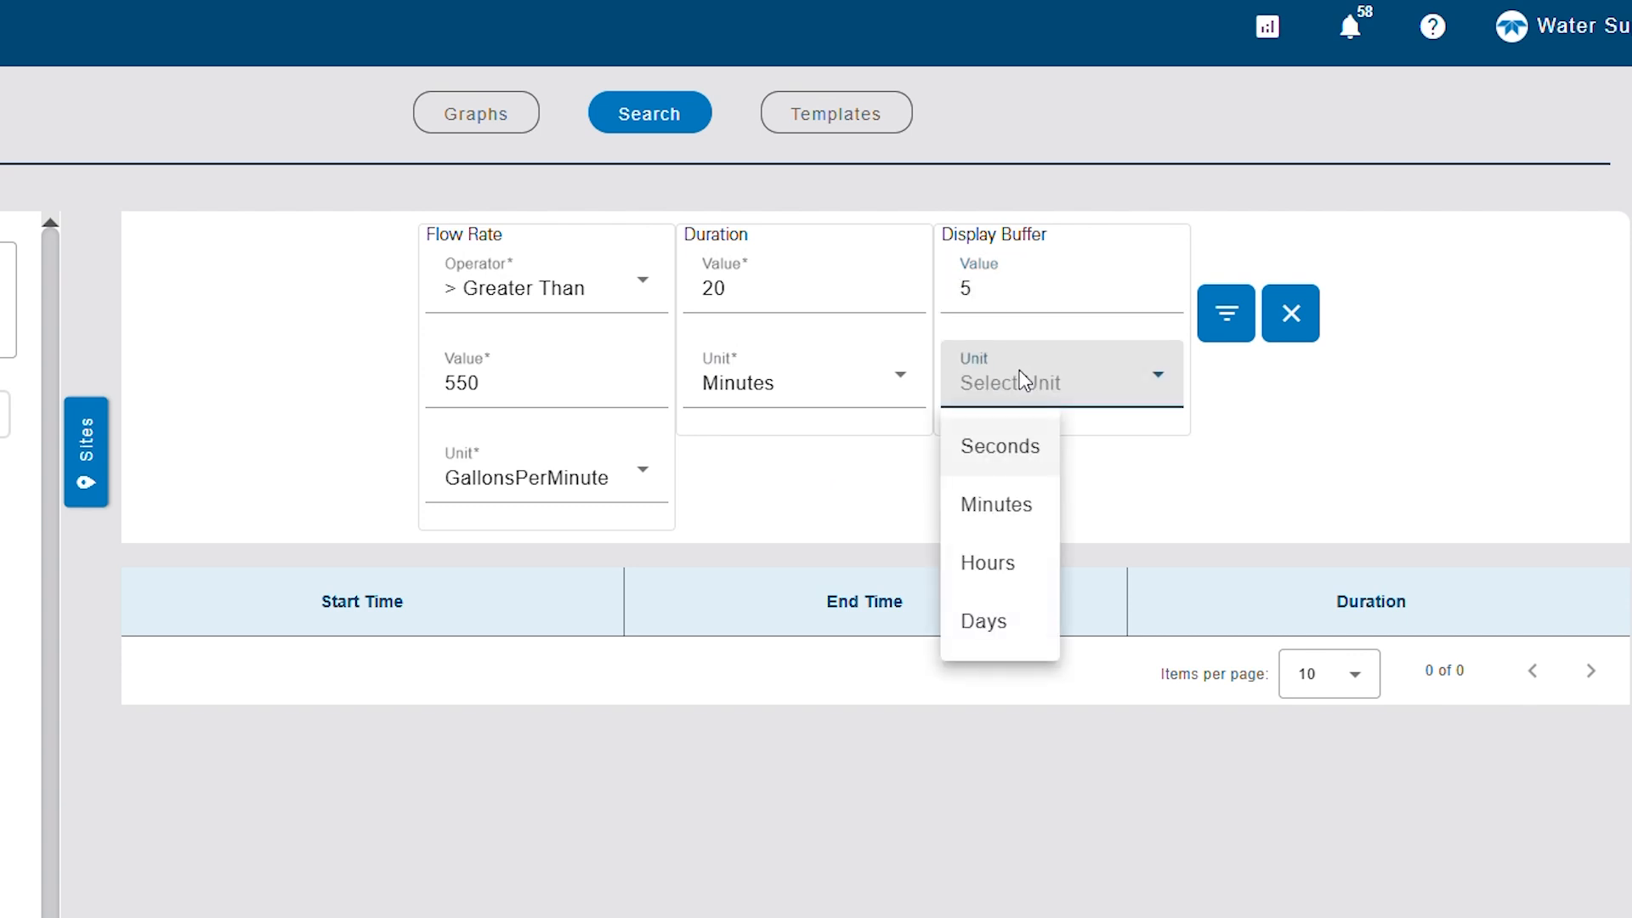
{"action": "left_click", "coordinate": [1020, 527]}
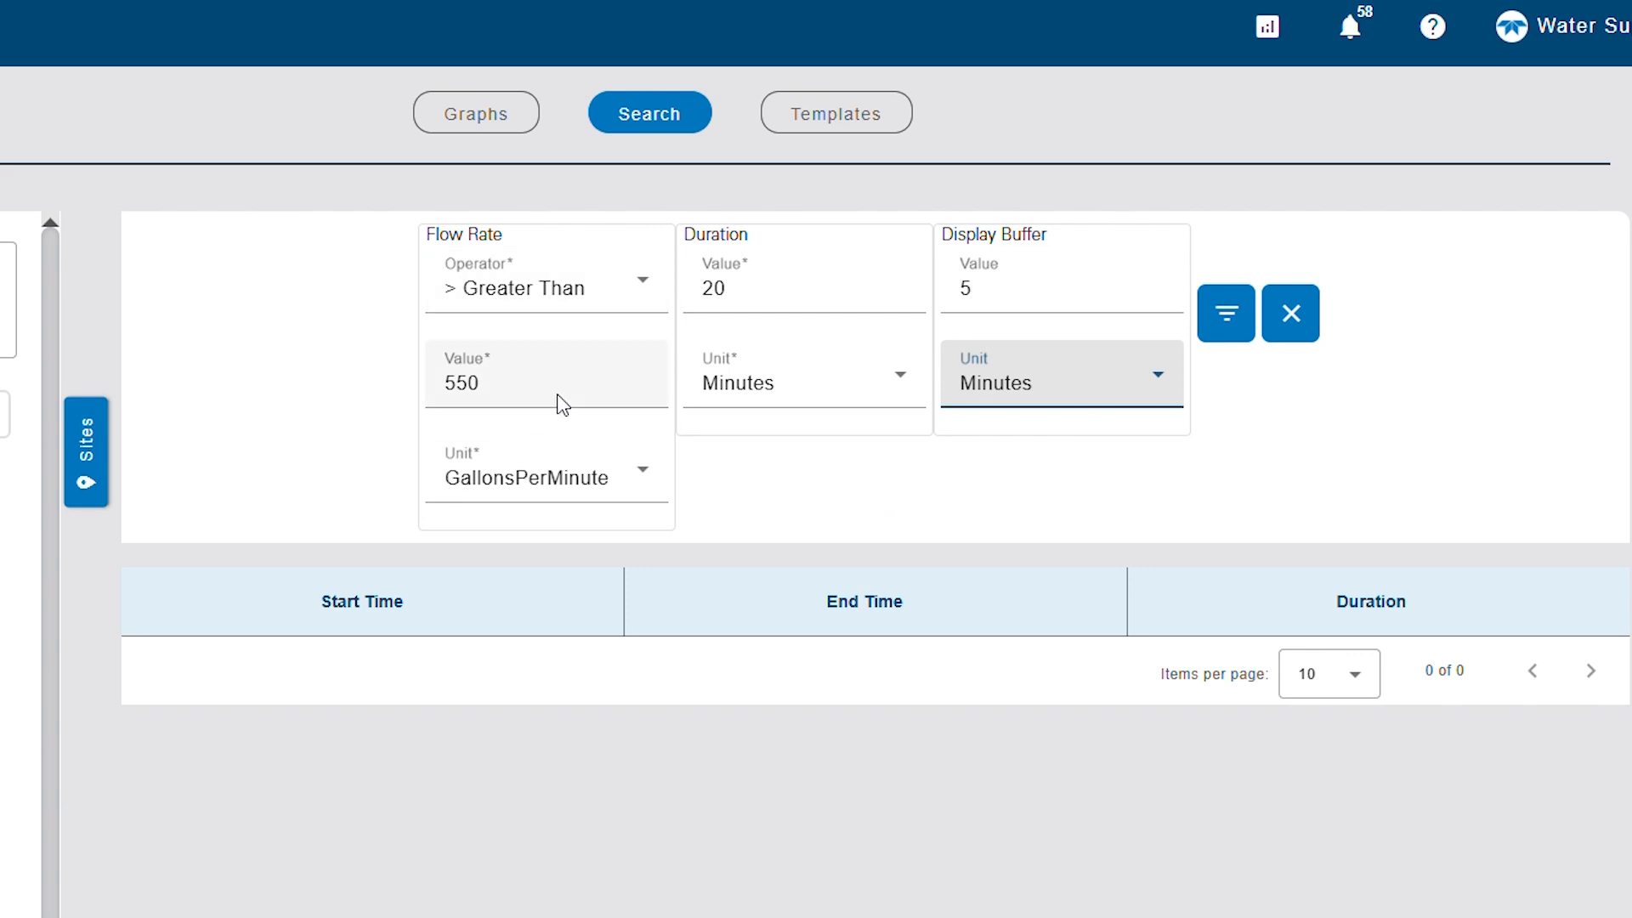
{"action": "left_click", "coordinate": [1226, 329]}
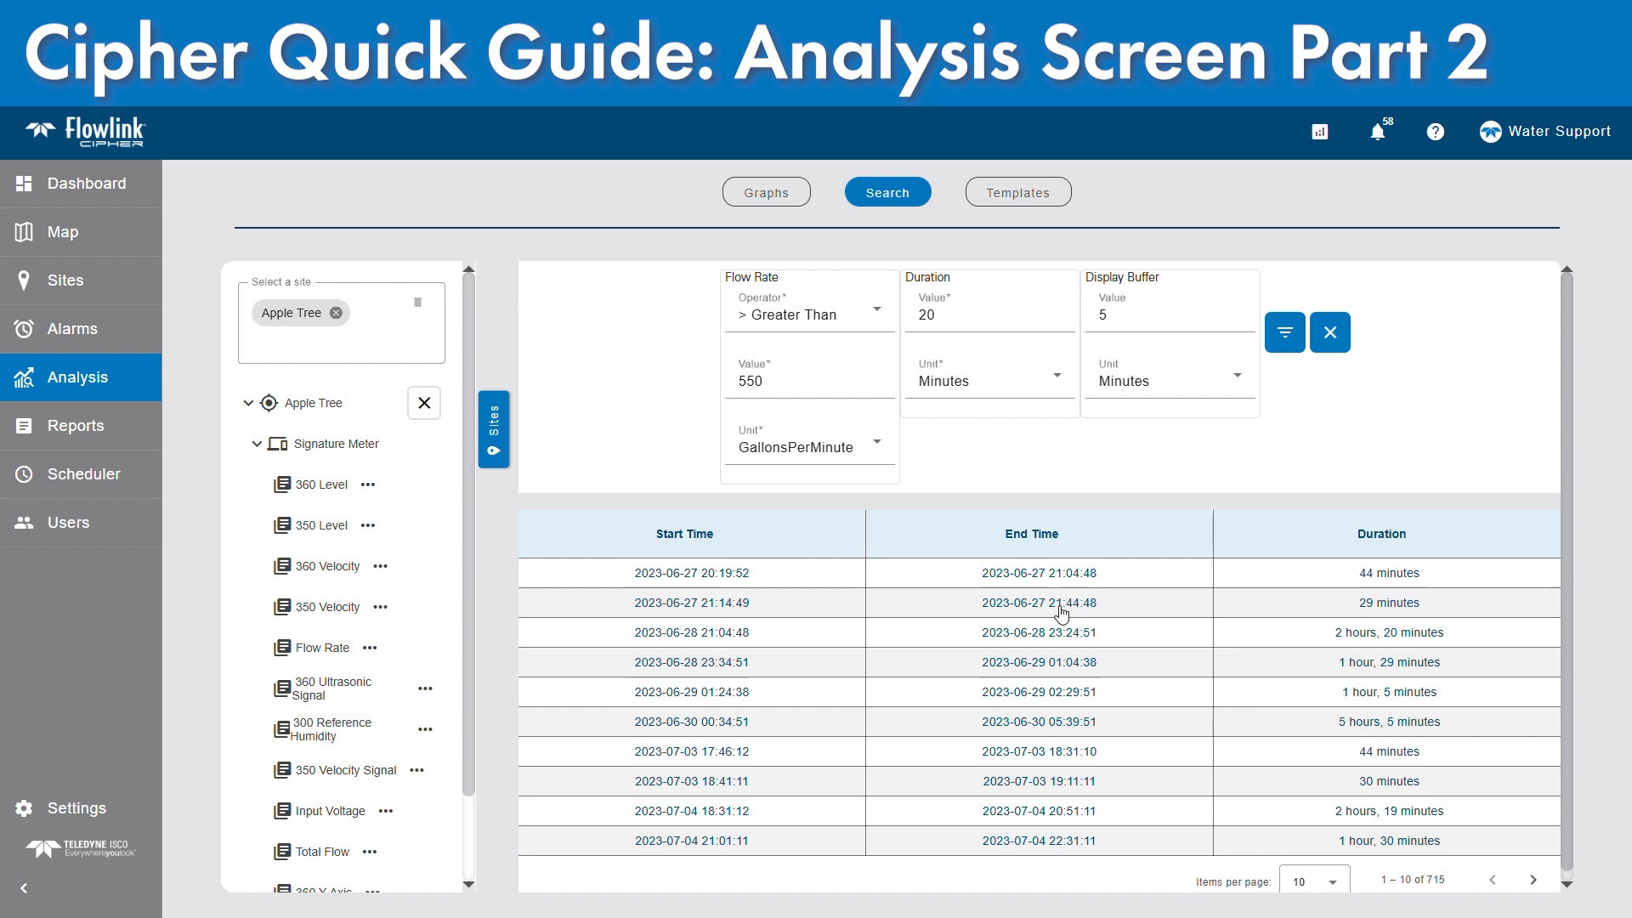
- Preview the graphs of the first three data events found, one after another, and close the preview
{"action": "left_click", "coordinate": [714, 578]}
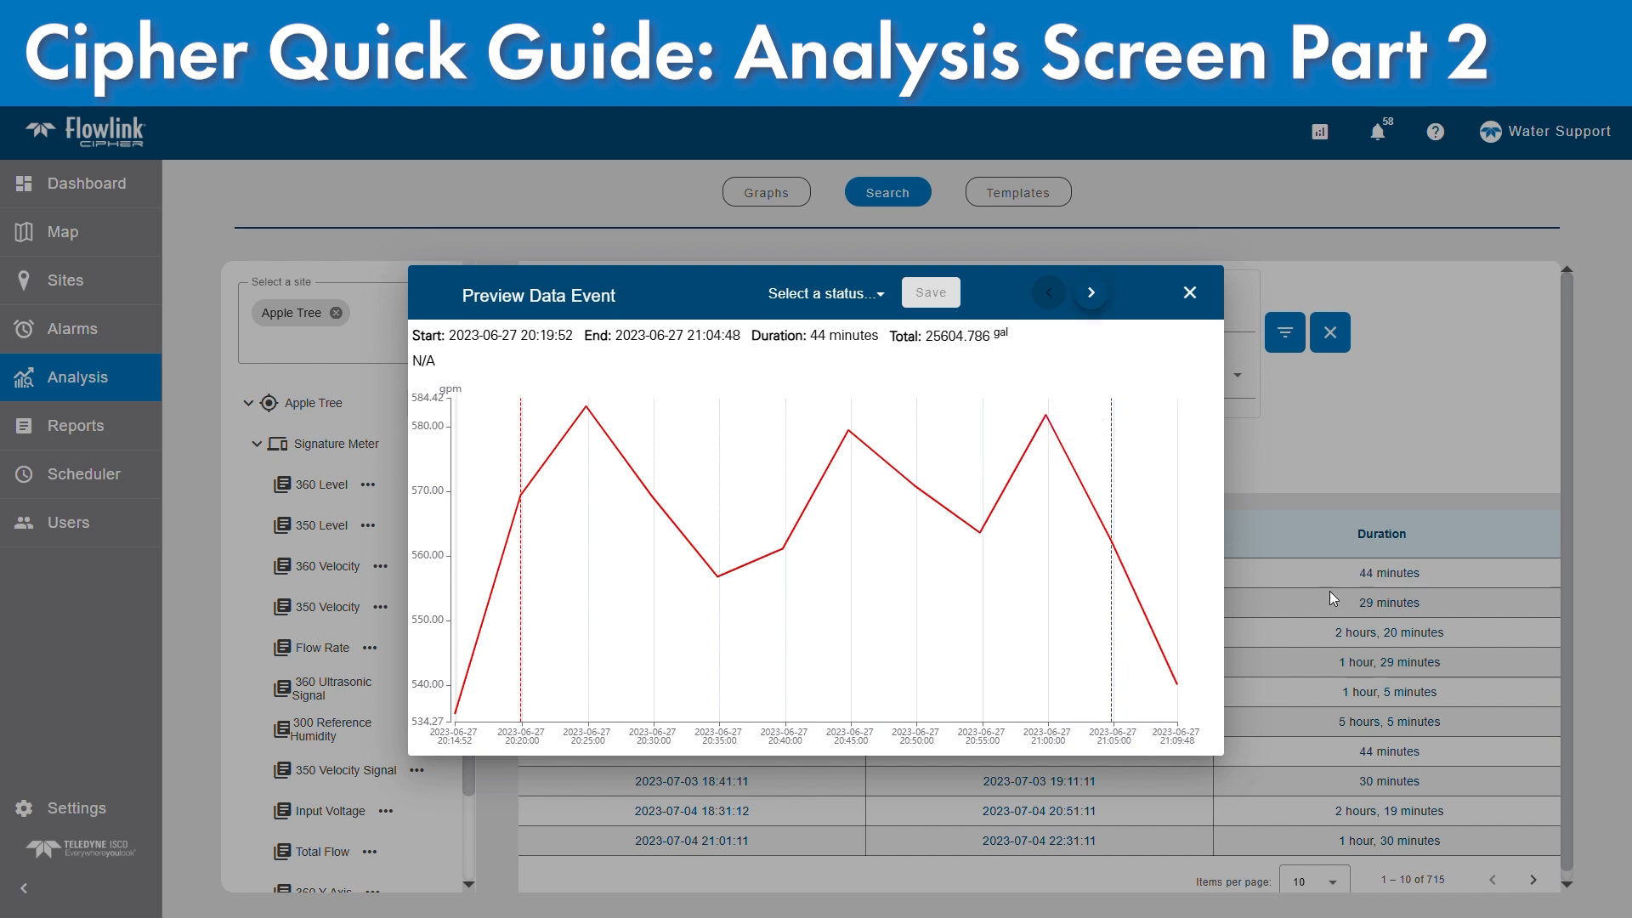
{"action": "left_click", "coordinate": [1092, 292]}
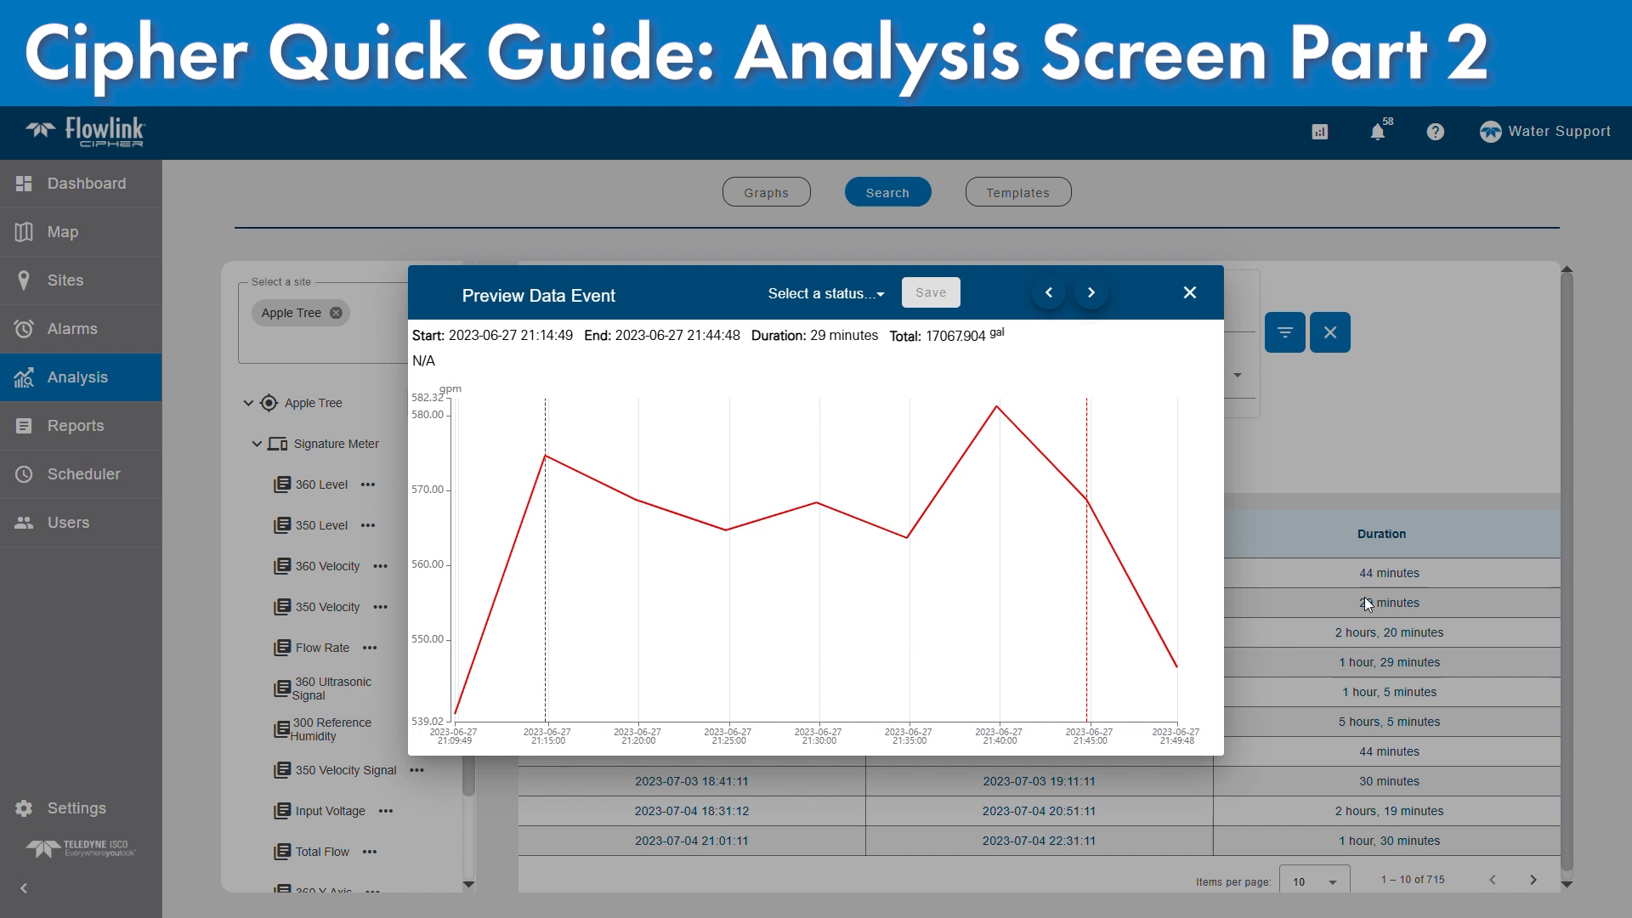
{"action": "left_click", "coordinate": [1092, 292]}
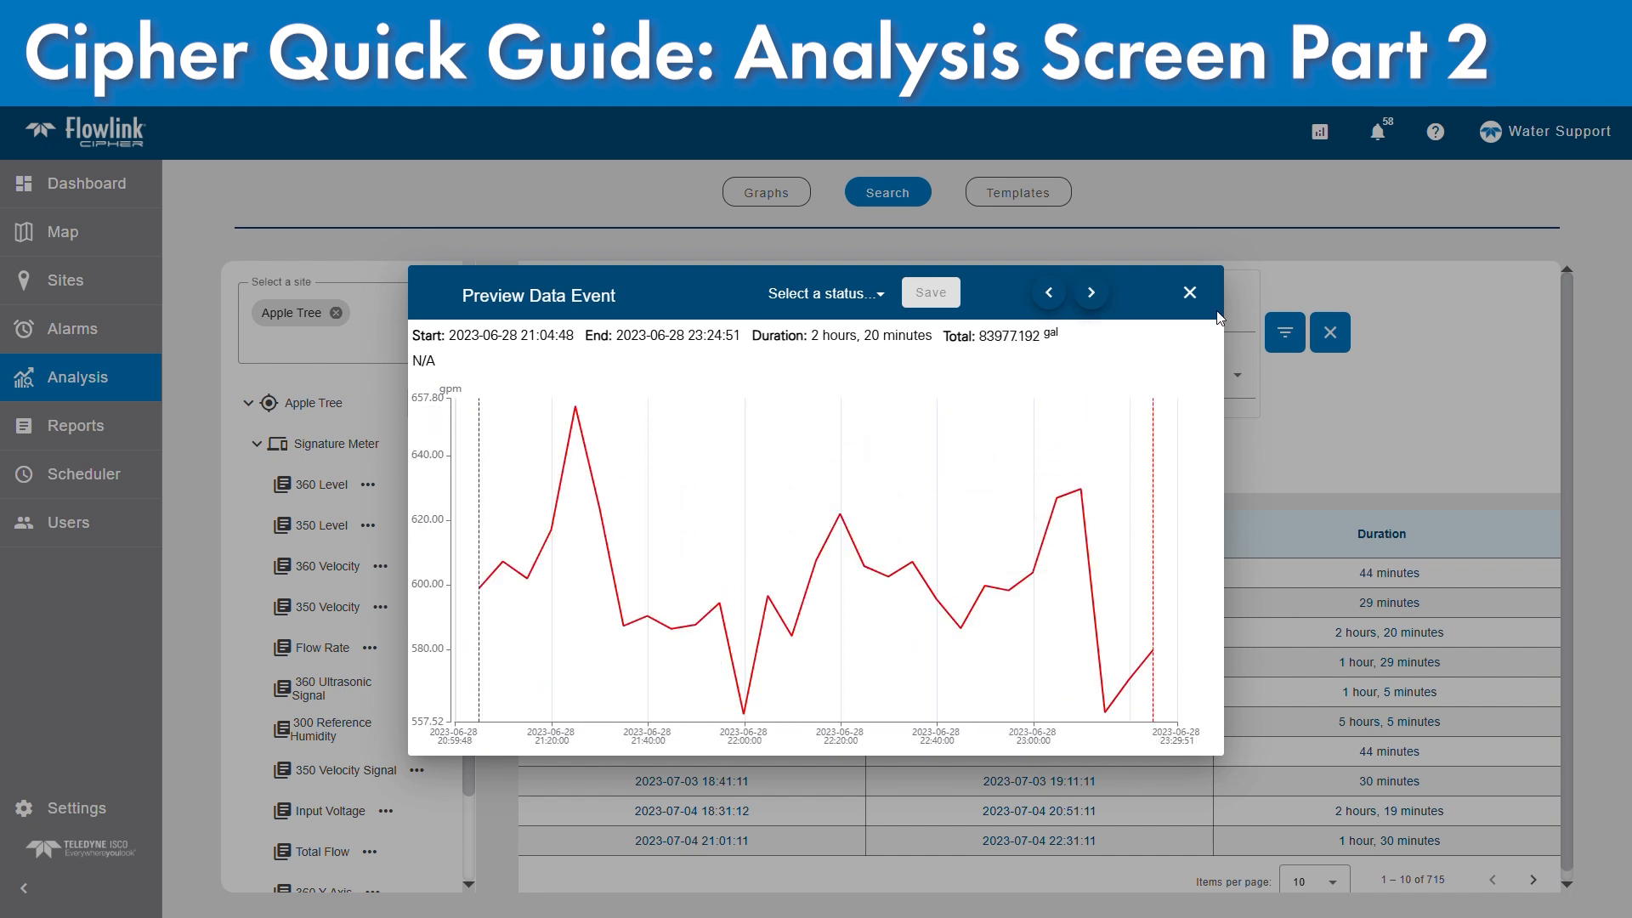
{"action": "left_click", "coordinate": [1190, 293]}
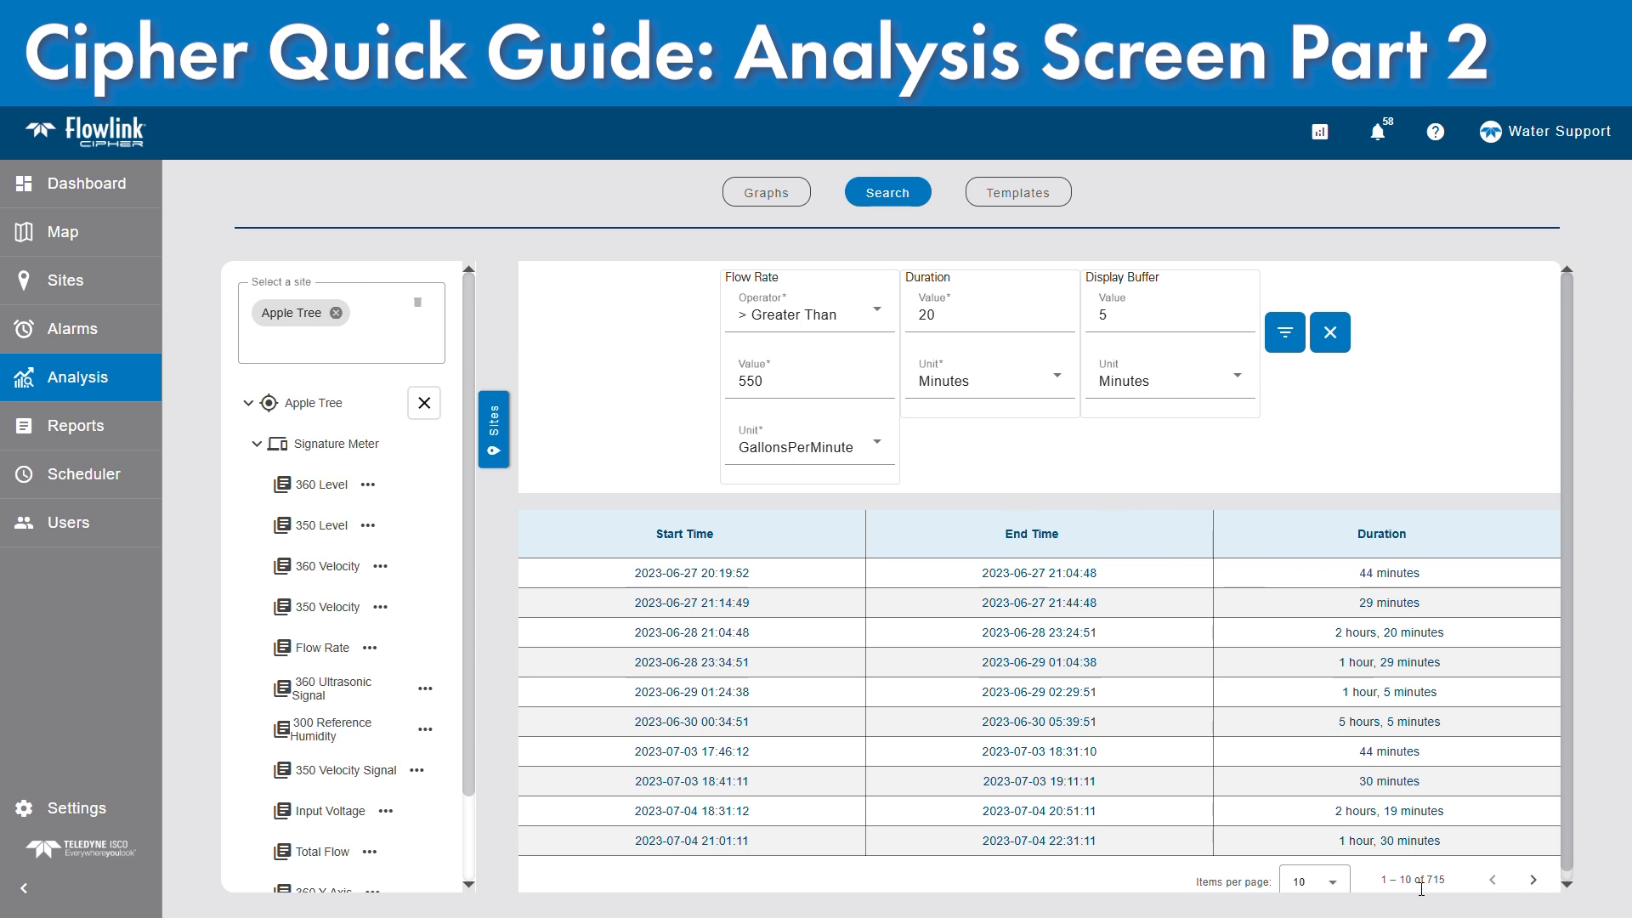
- Show 50 events per page in the search results, and clear the Flow Rate search
{"action": "left_click", "coordinate": [1331, 883]}
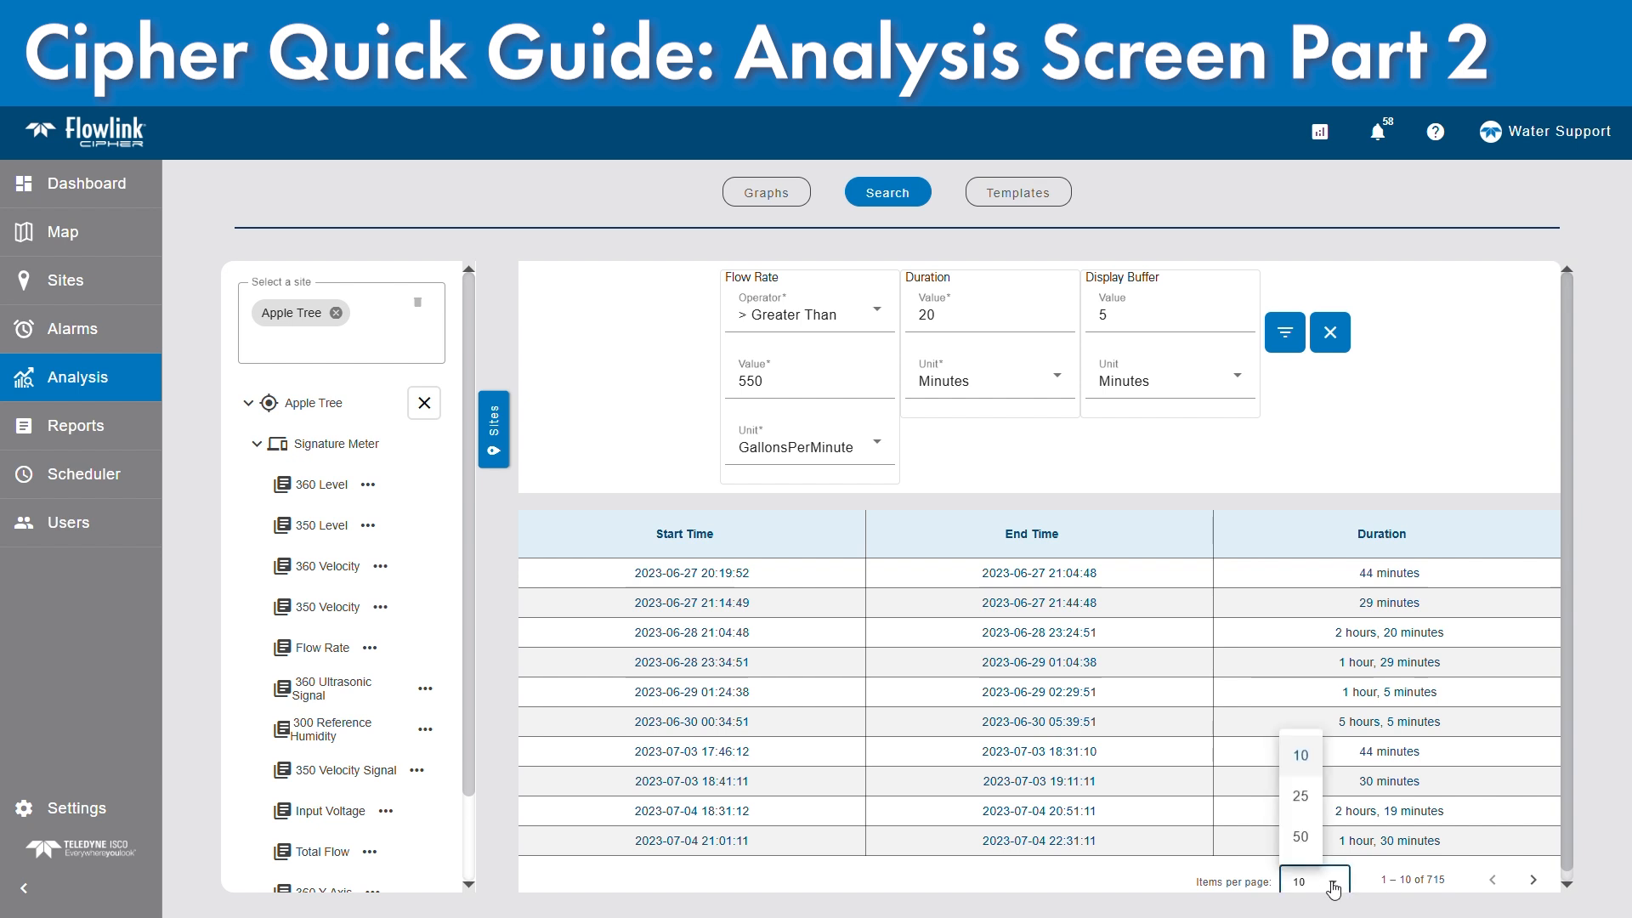
{"action": "left_click", "coordinate": [1301, 837]}
{"action": "scroll", "coordinate": [1079, 735], "scroll_direction": "up", "scroll_amount": 10}
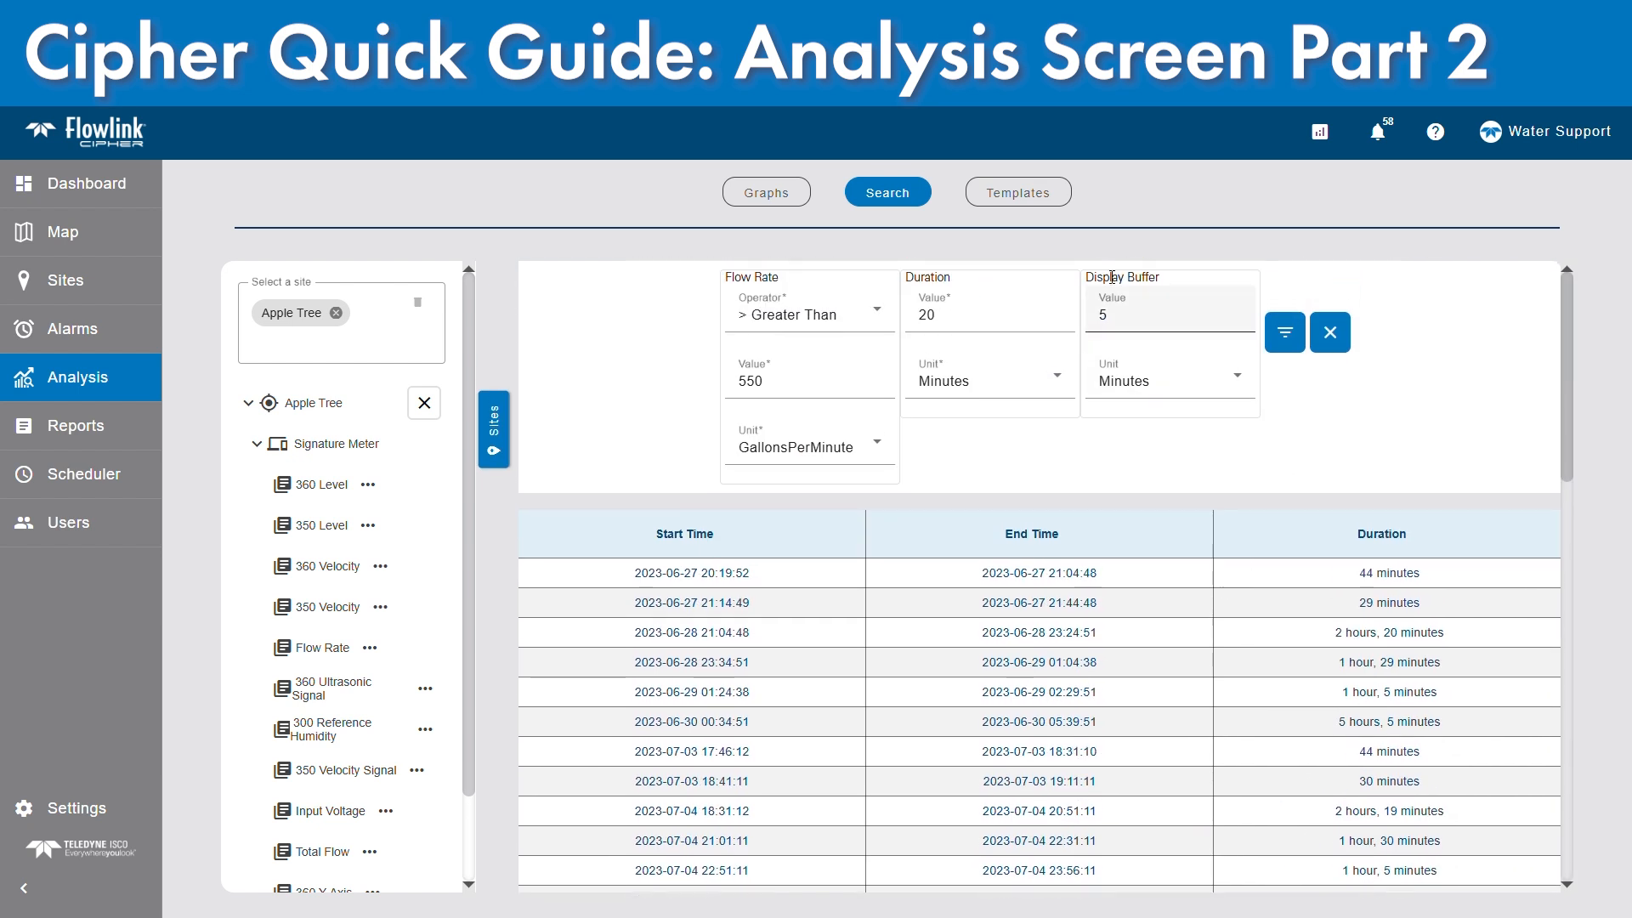
{"action": "left_click", "coordinate": [1331, 332]}
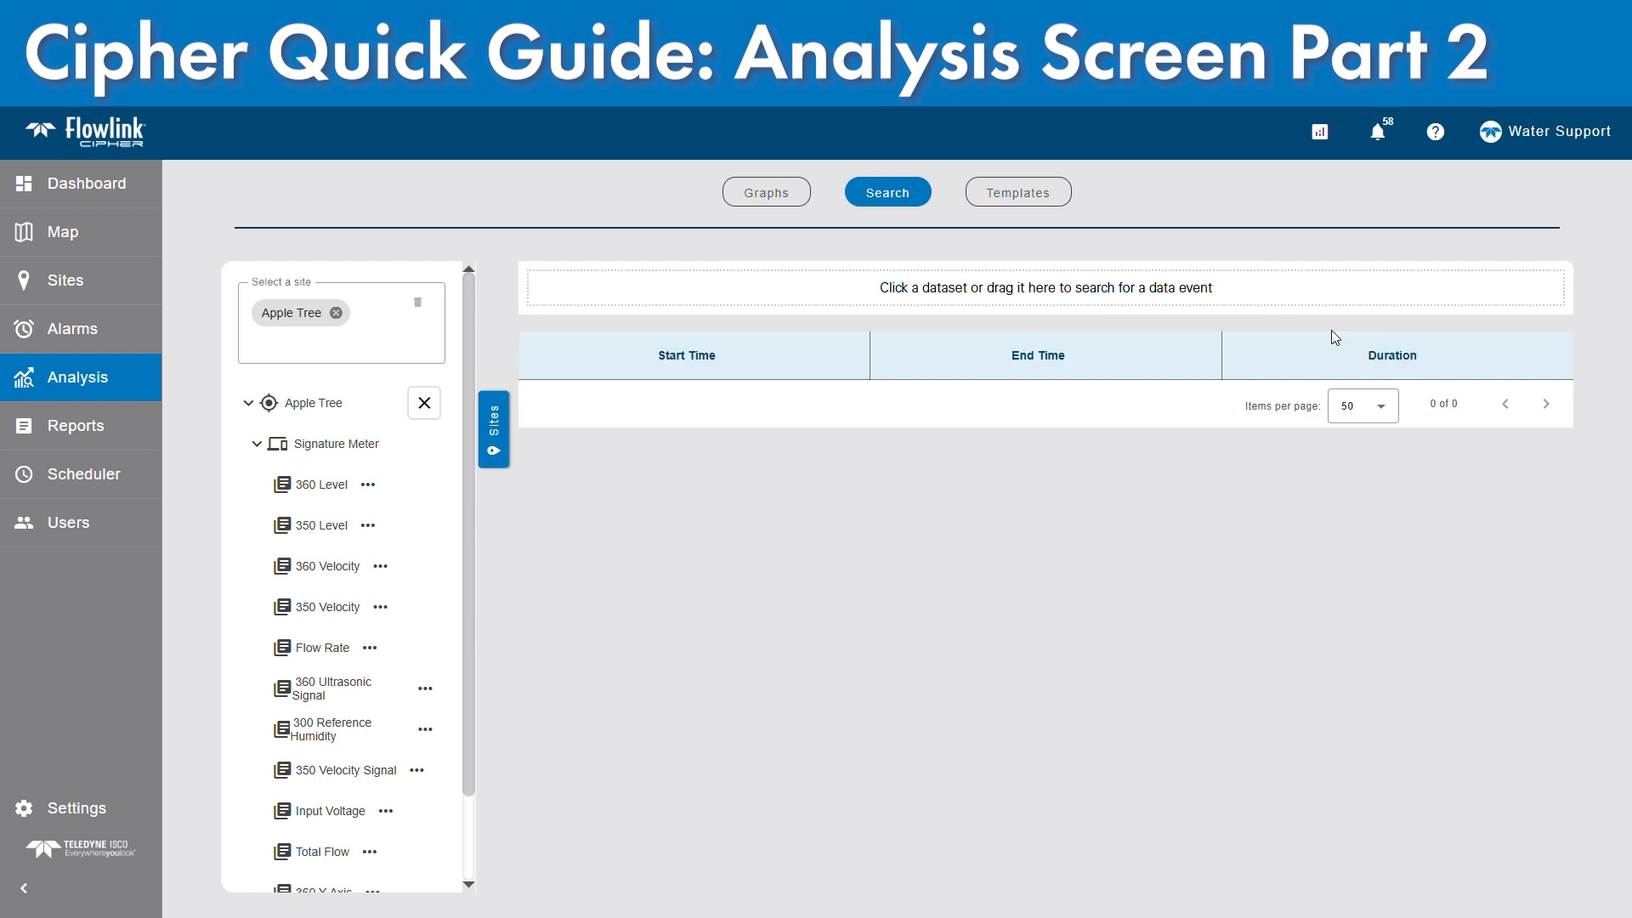
- Open the Analysis templates, view the Public Templates list, and return to My Templates
{"action": "left_click", "coordinate": [1042, 198]}
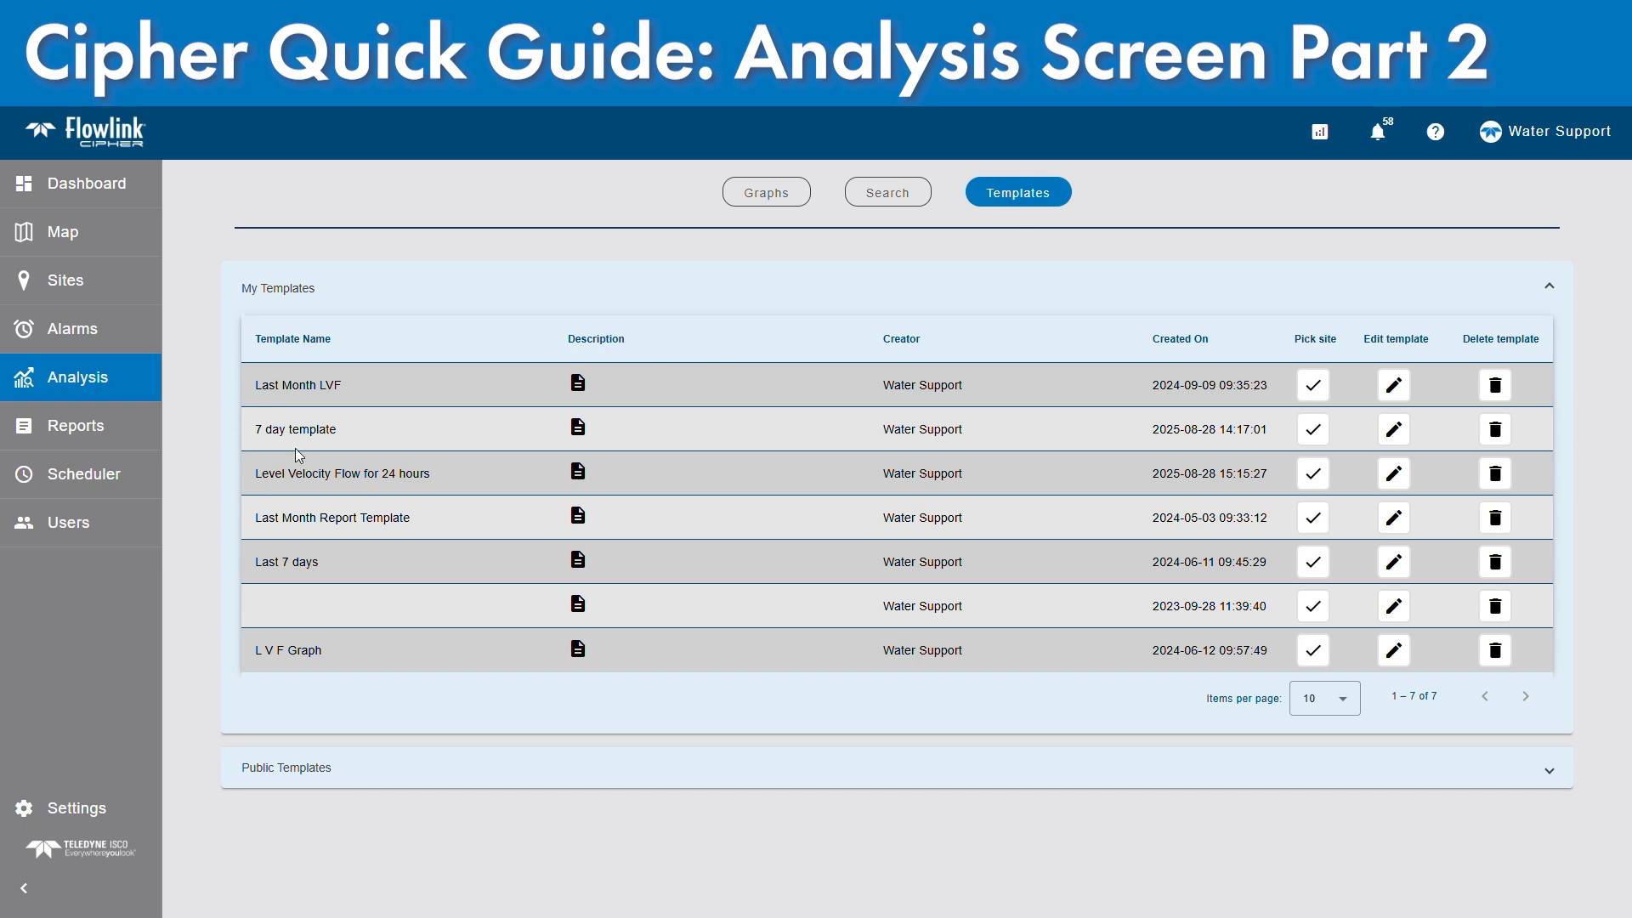
{"action": "left_click", "coordinate": [870, 779]}
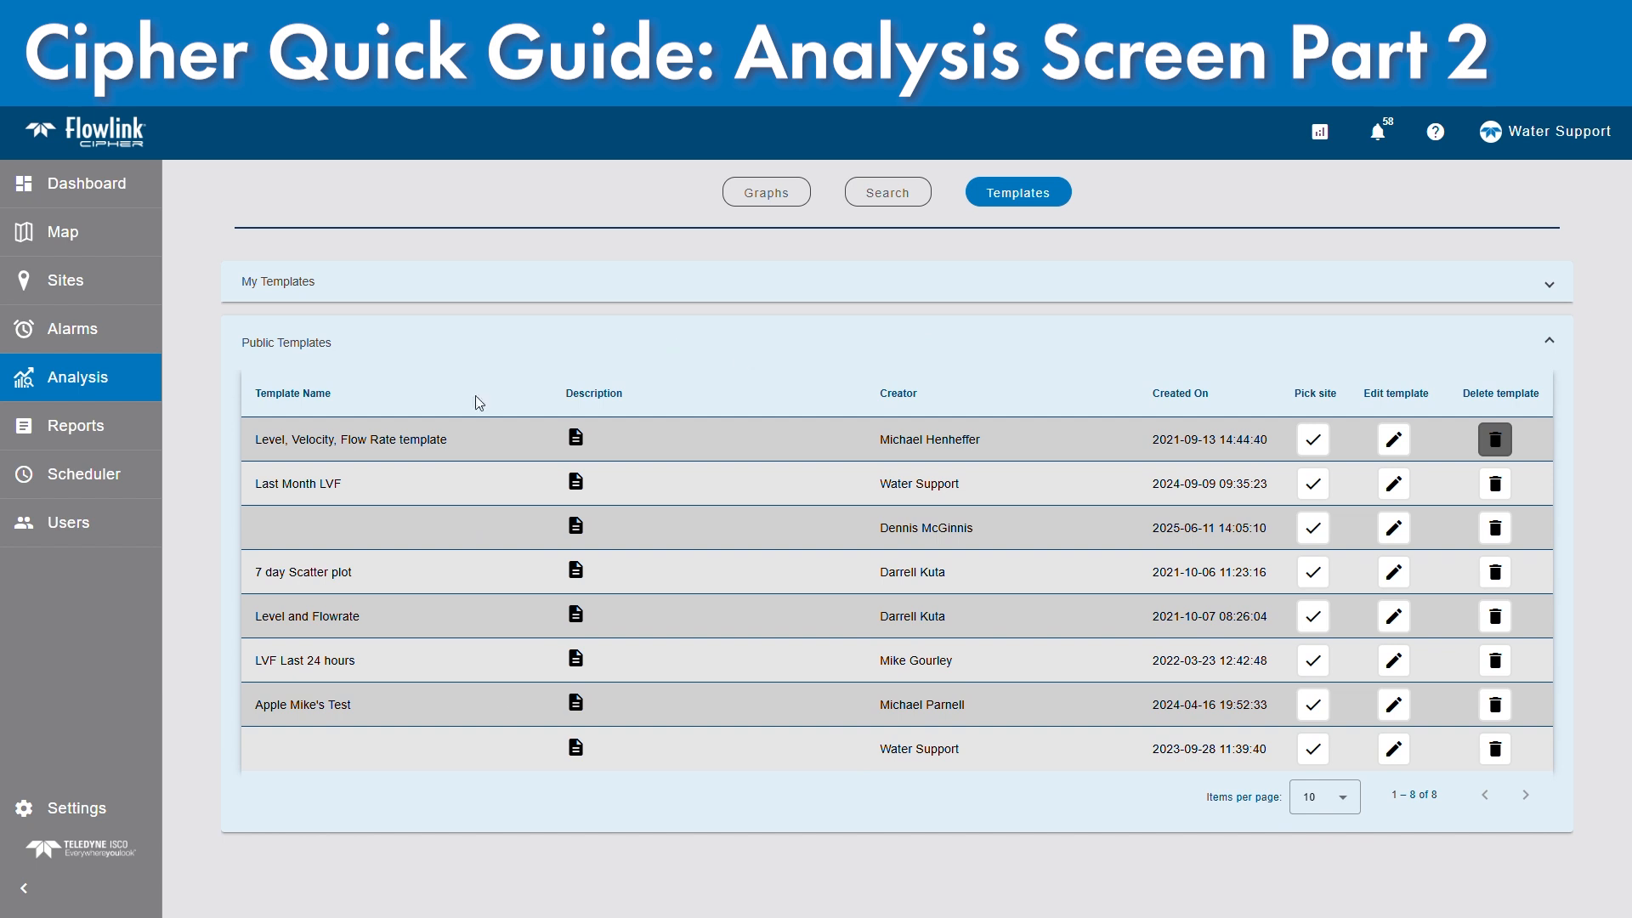
{"action": "left_click", "coordinate": [802, 279]}
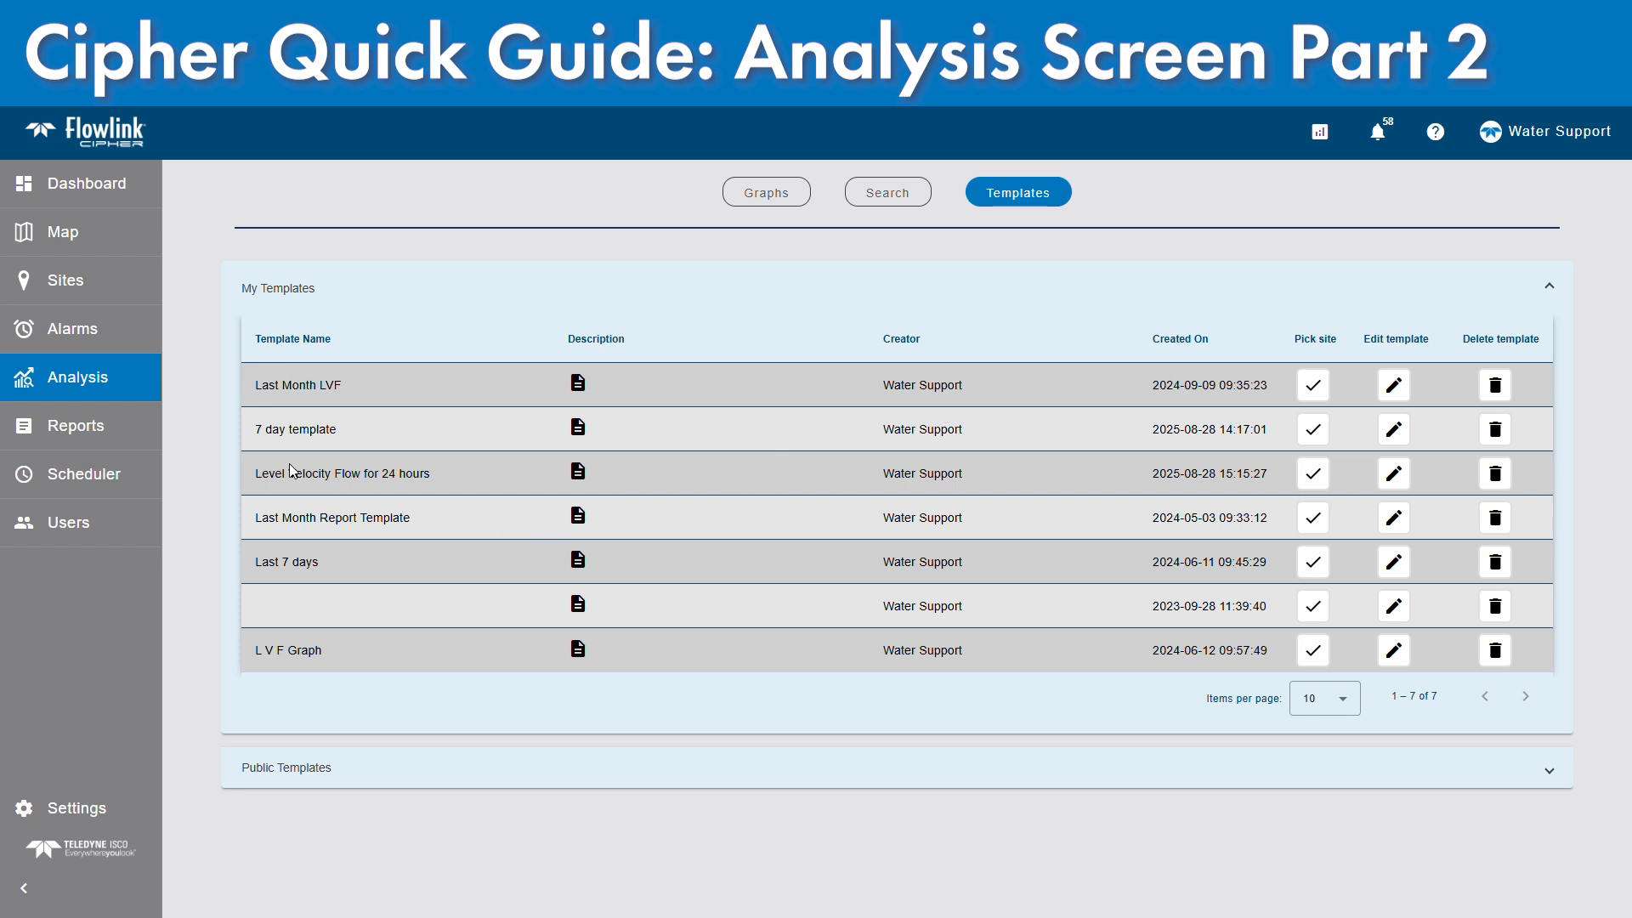
- Apply the "Level Velocity Flow for 24 hours" template to the Buck Road site to generate its graph
{"action": "left_click", "coordinate": [1314, 473]}
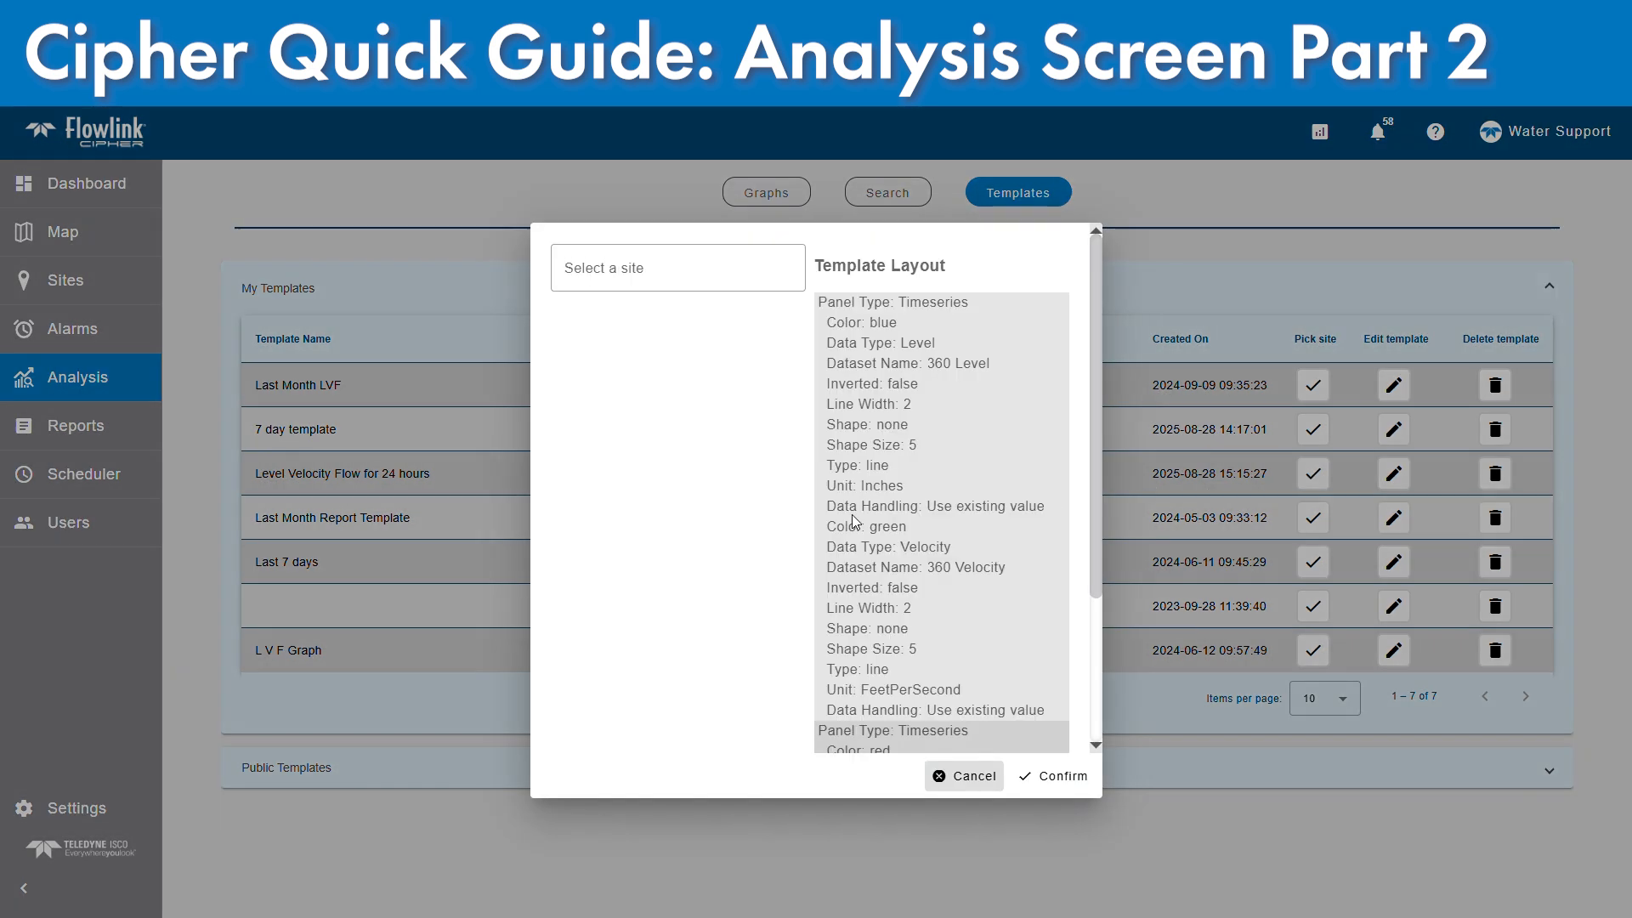
{"action": "left_click", "coordinate": [623, 265]}
{"action": "left_click", "coordinate": [626, 461]}
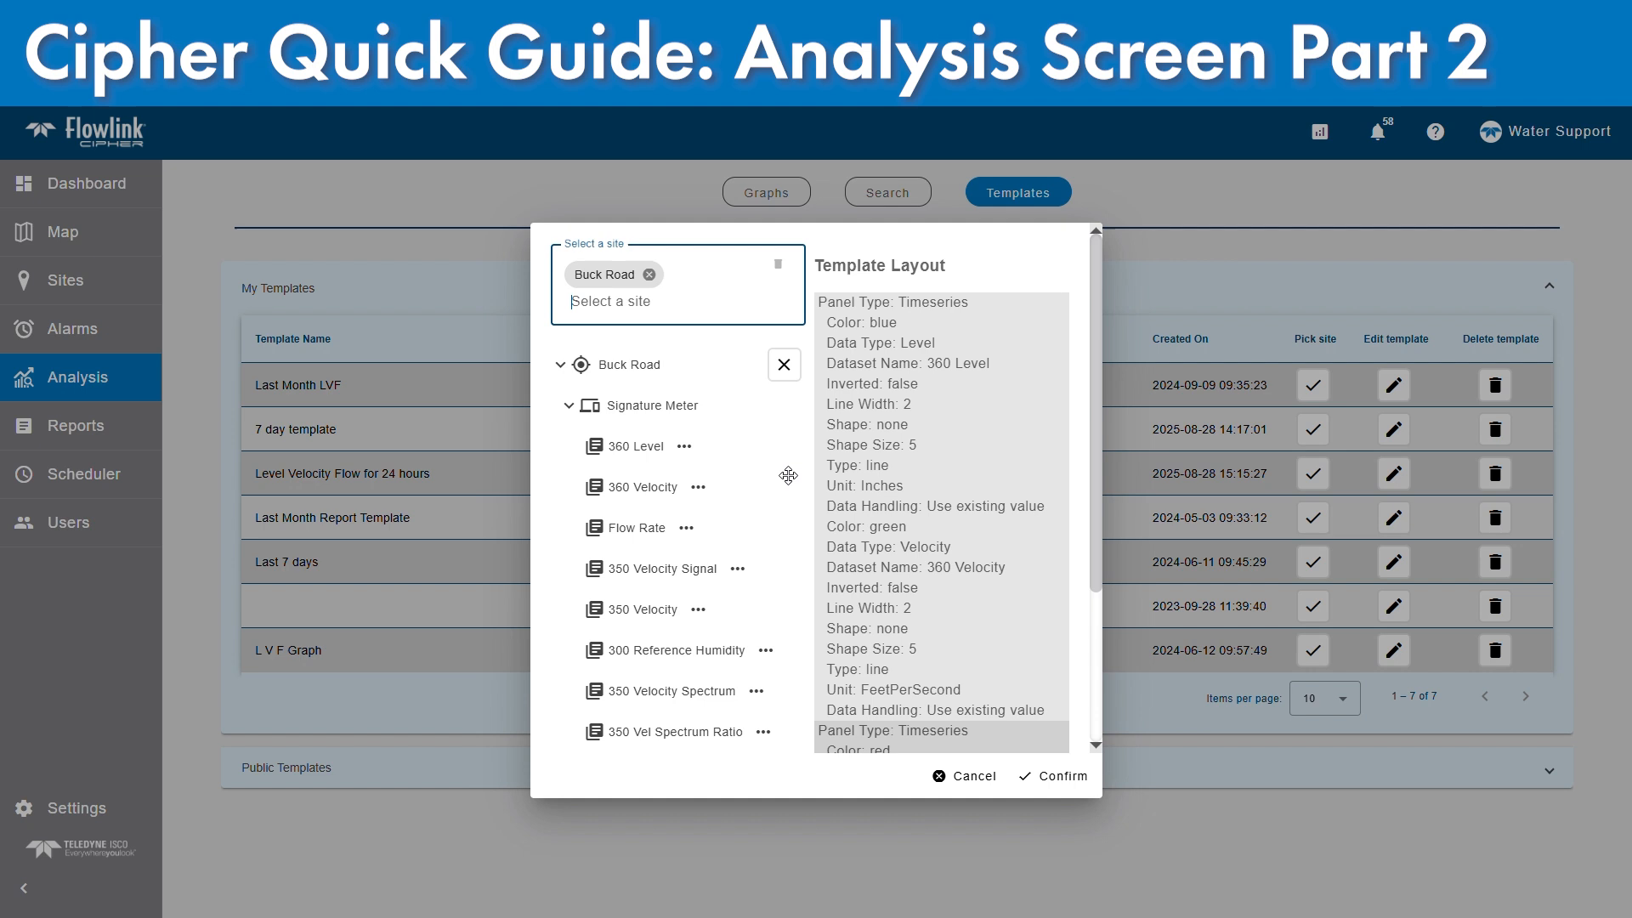
{"action": "left_click", "coordinate": [1052, 776]}
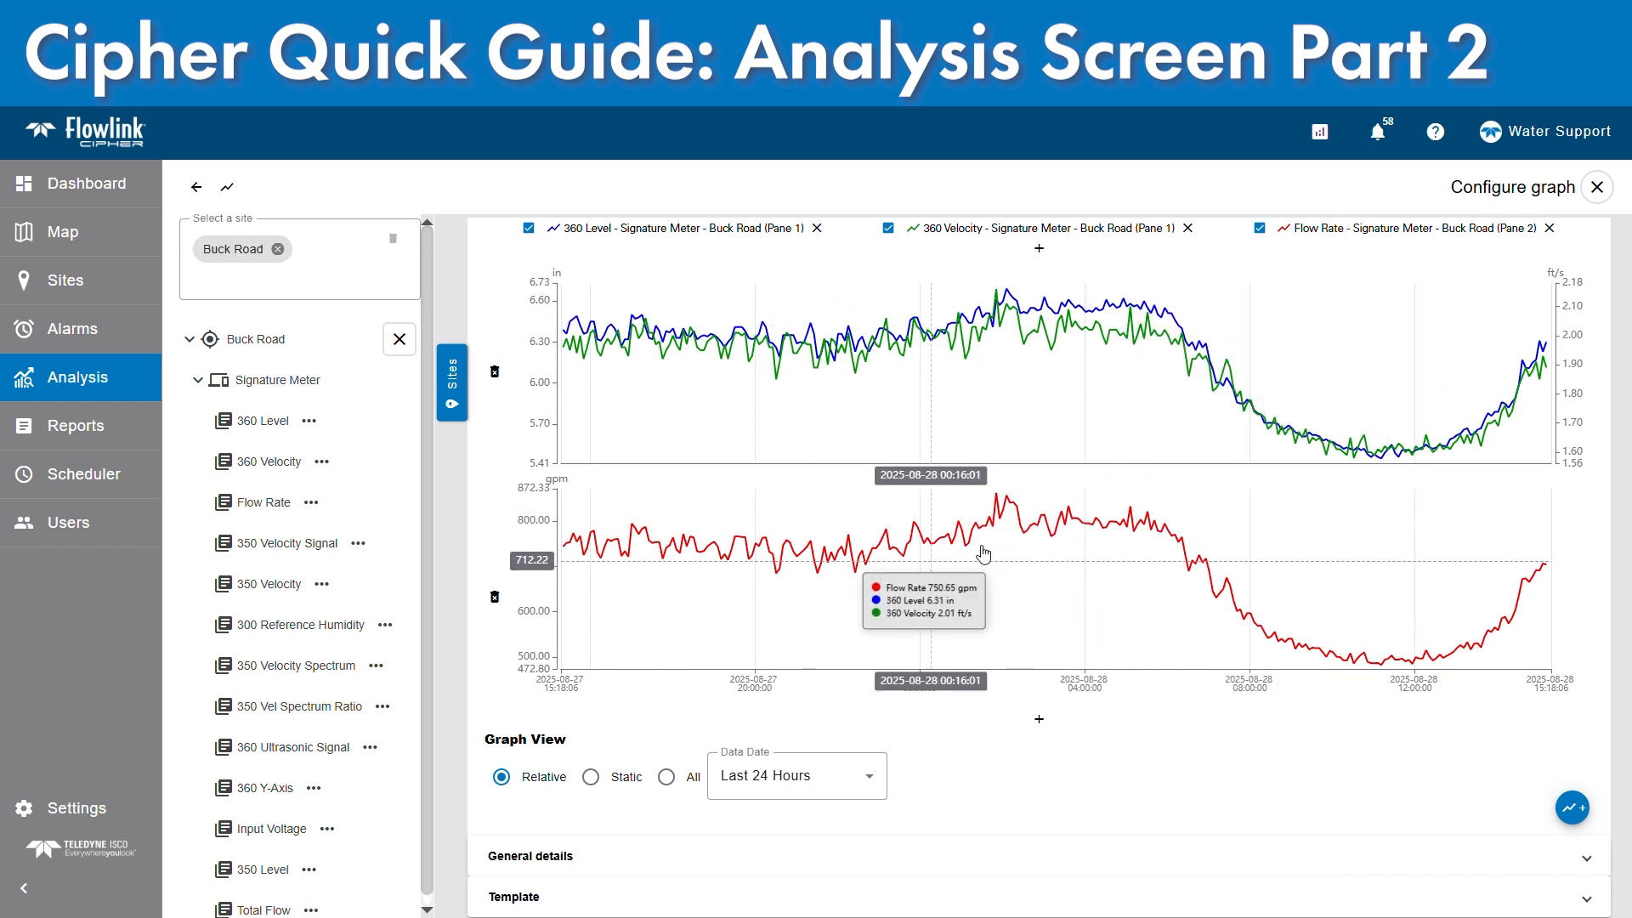
- Leave the Buck Road graph configuration and go back to the Analysis templates list
{"action": "left_click", "coordinate": [66, 382]}
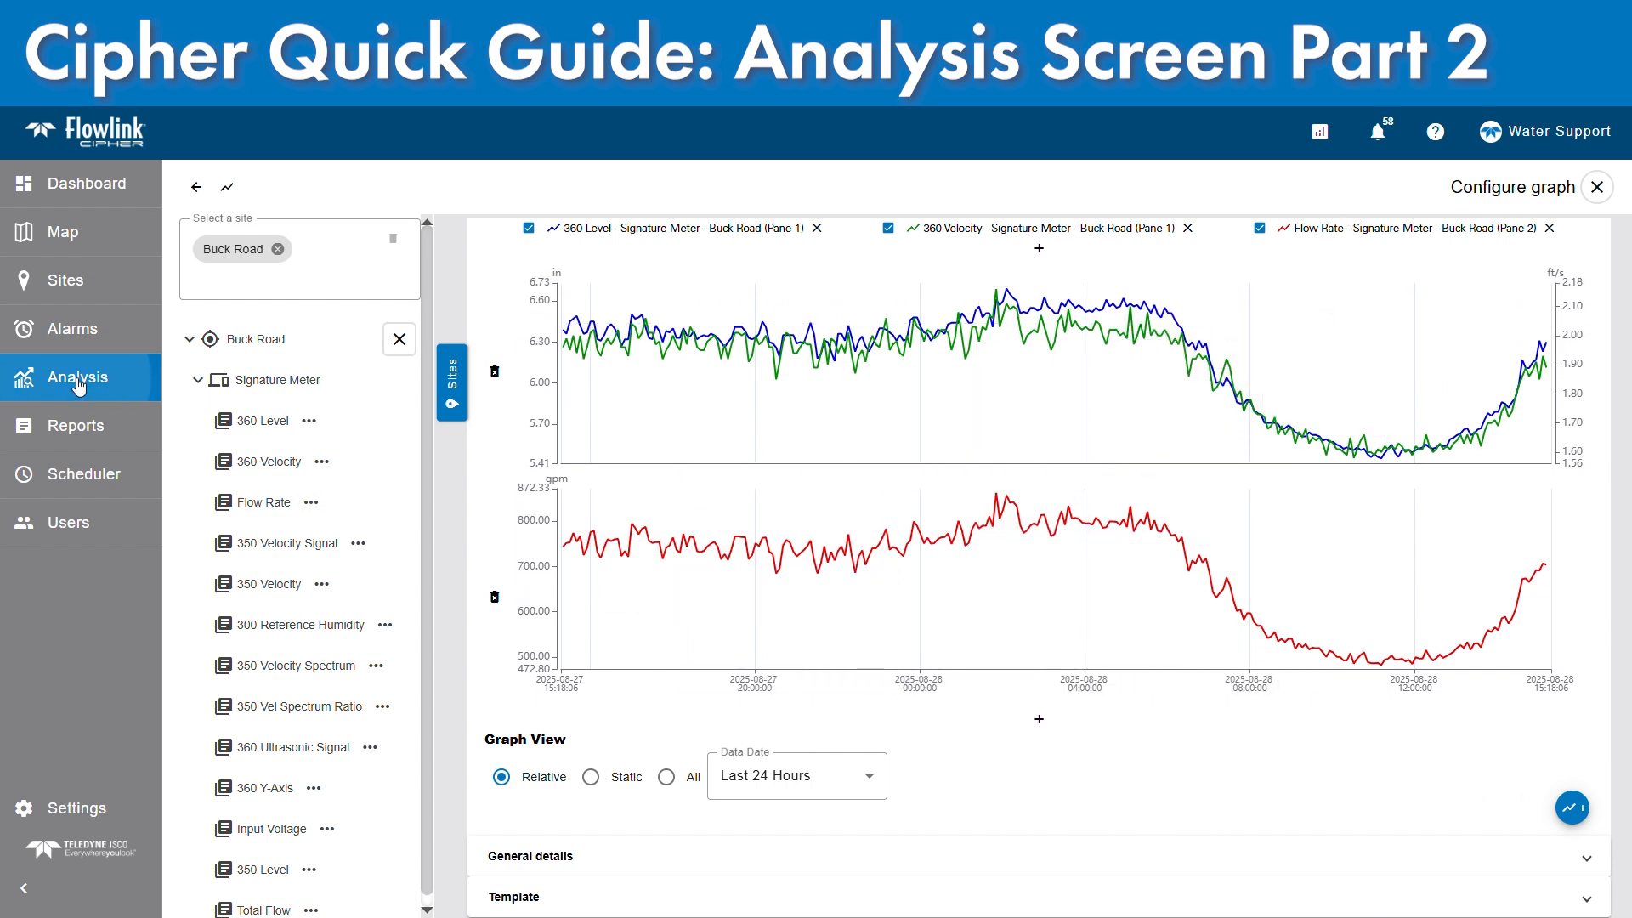
{"action": "left_click", "coordinate": [1018, 193]}
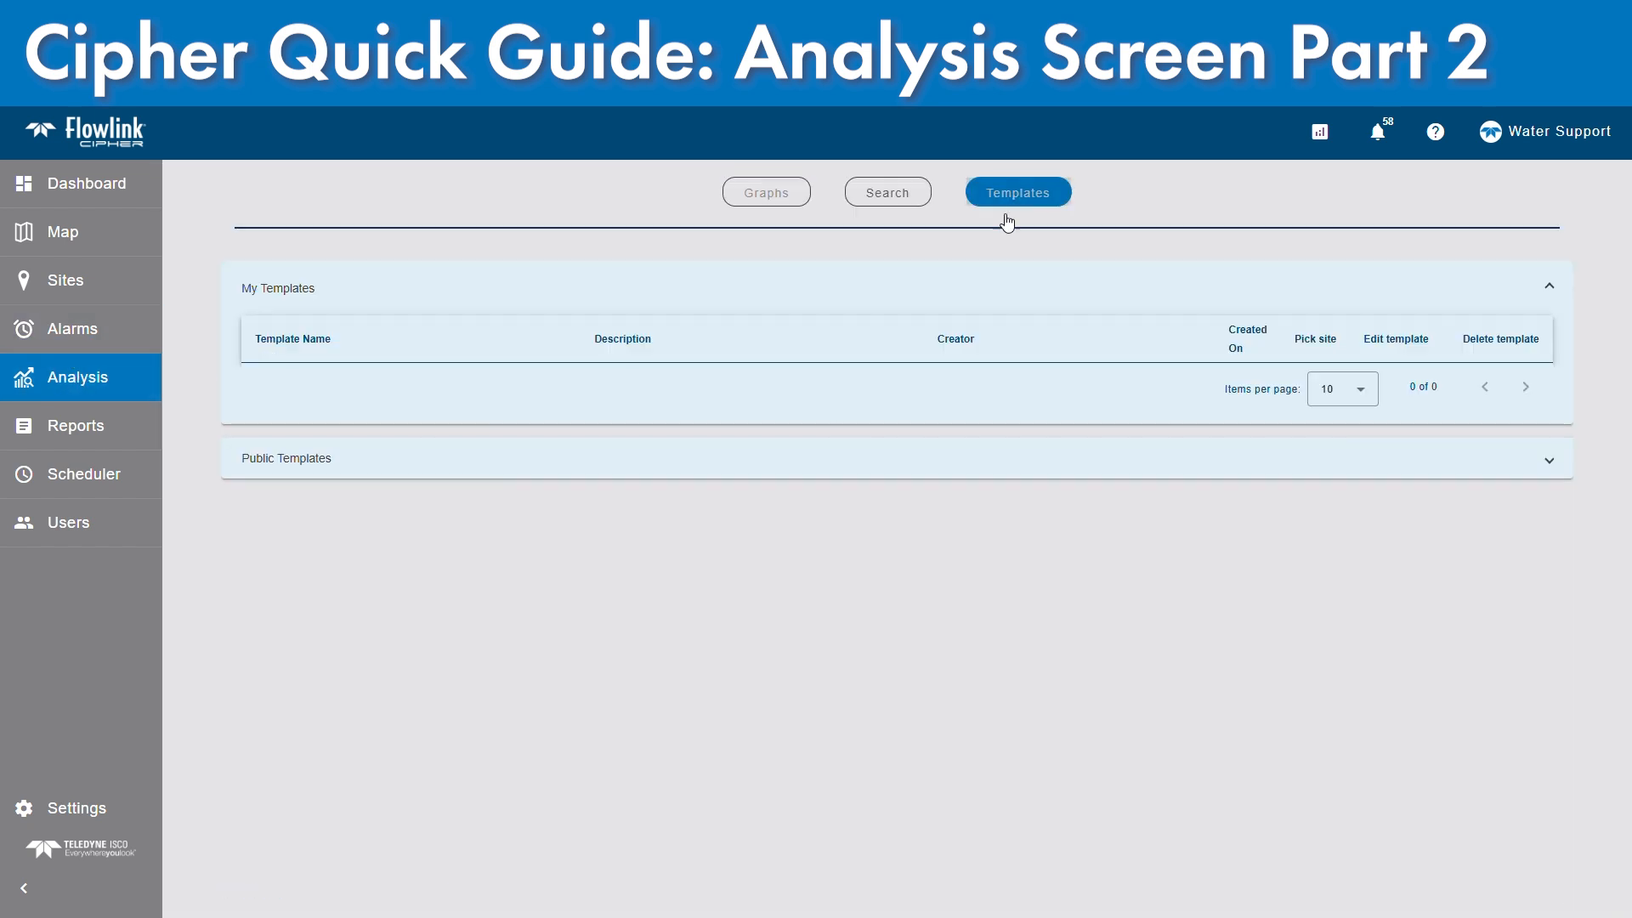